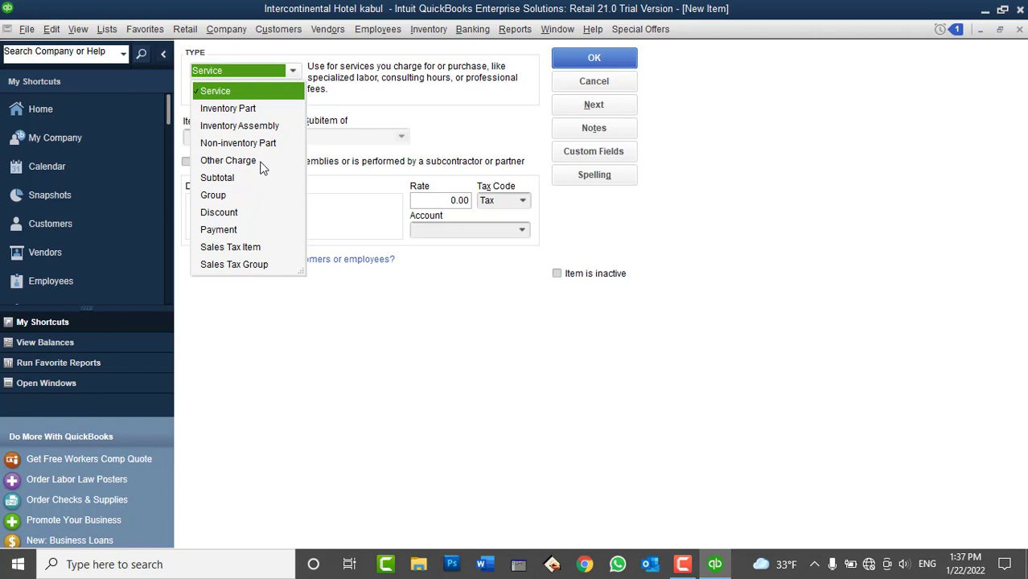
# Set the new item's type to Inventory Part and name it DELL Latitude 5048
pyautogui.click(252, 109)
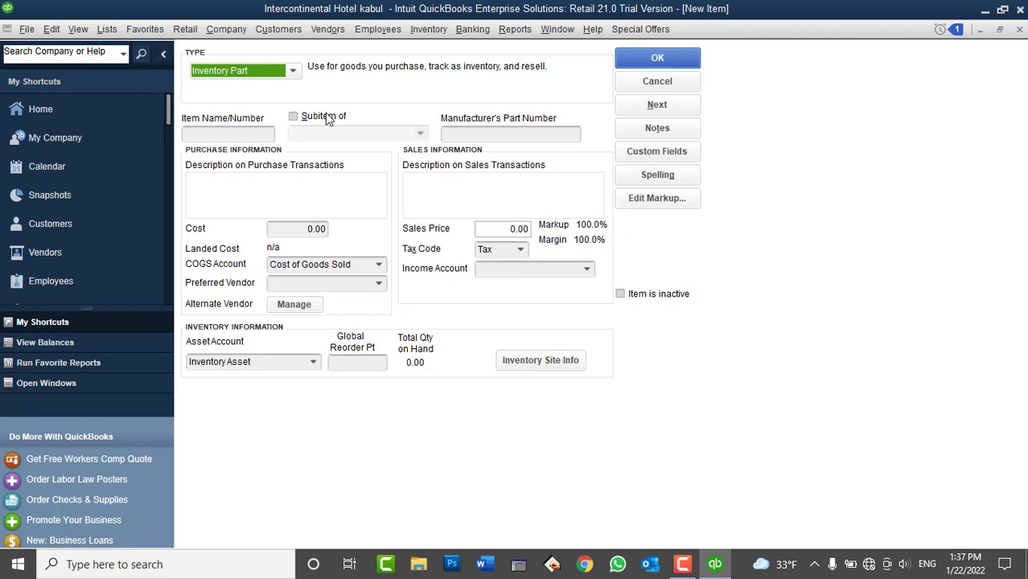
pyautogui.click(267, 75)
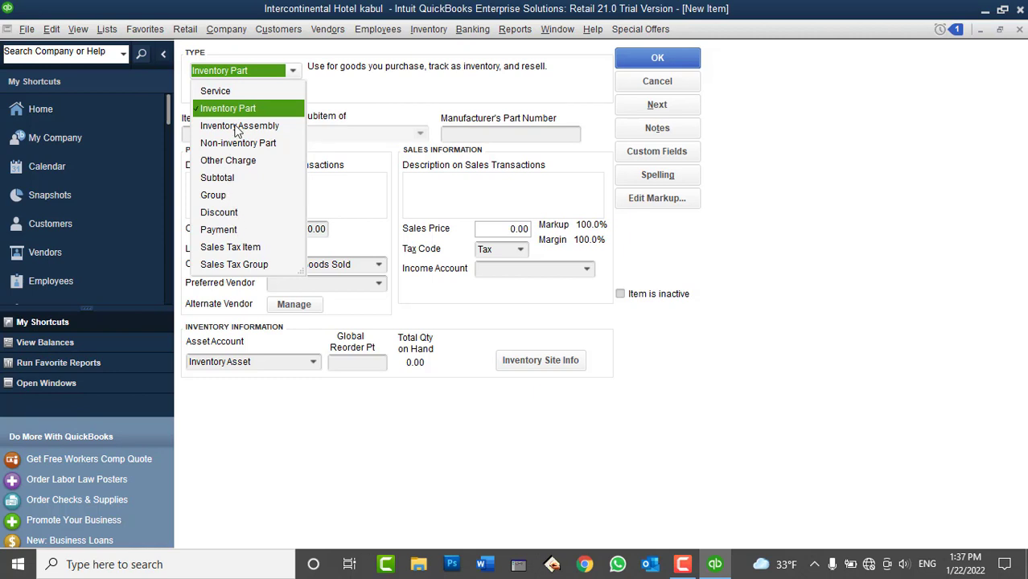
pyautogui.click(348, 75)
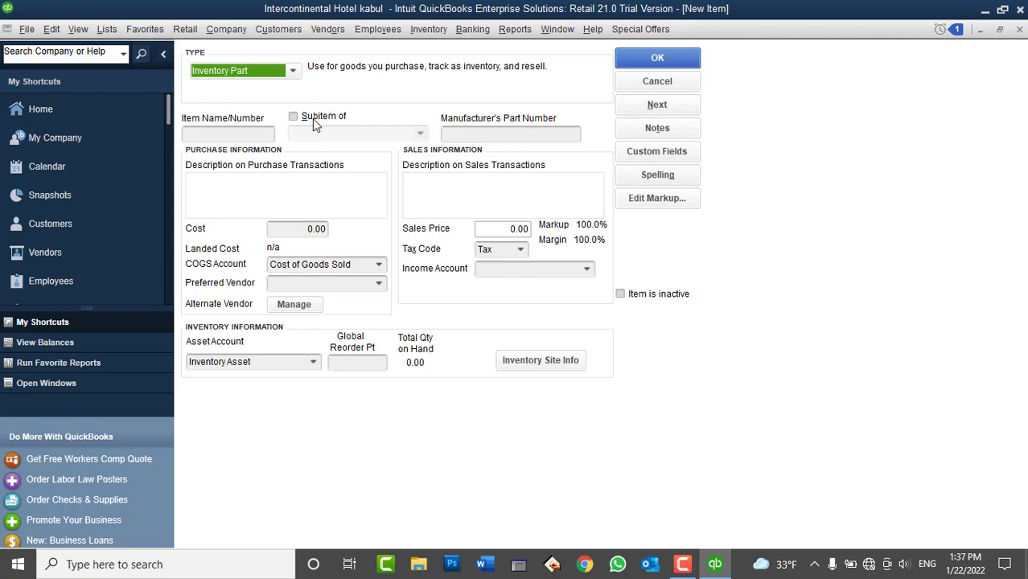
pyautogui.click(250, 135)
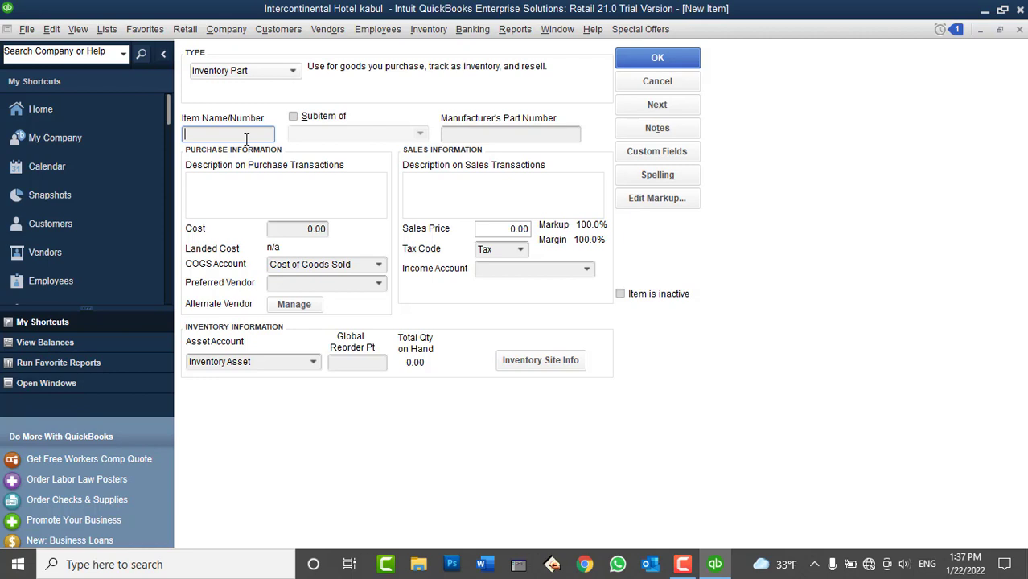
pyautogui.write('DELL Latitude 5048')
pyautogui.moveTo(268, 134); pyautogui.dragTo(184, 135)
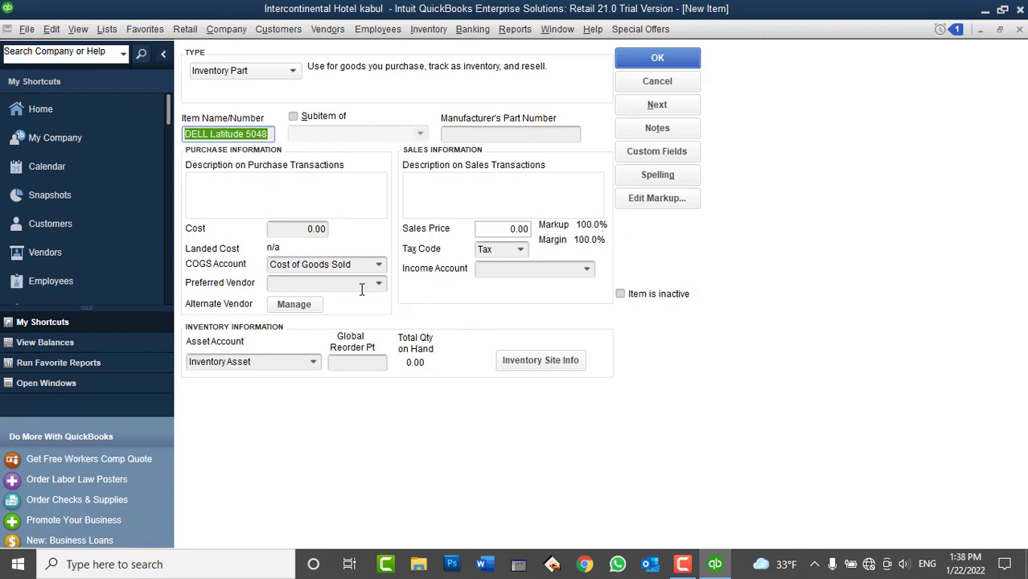
# Assign the Sales income account to DELL Latitude 5048 and save the item
pyautogui.click(587, 271)
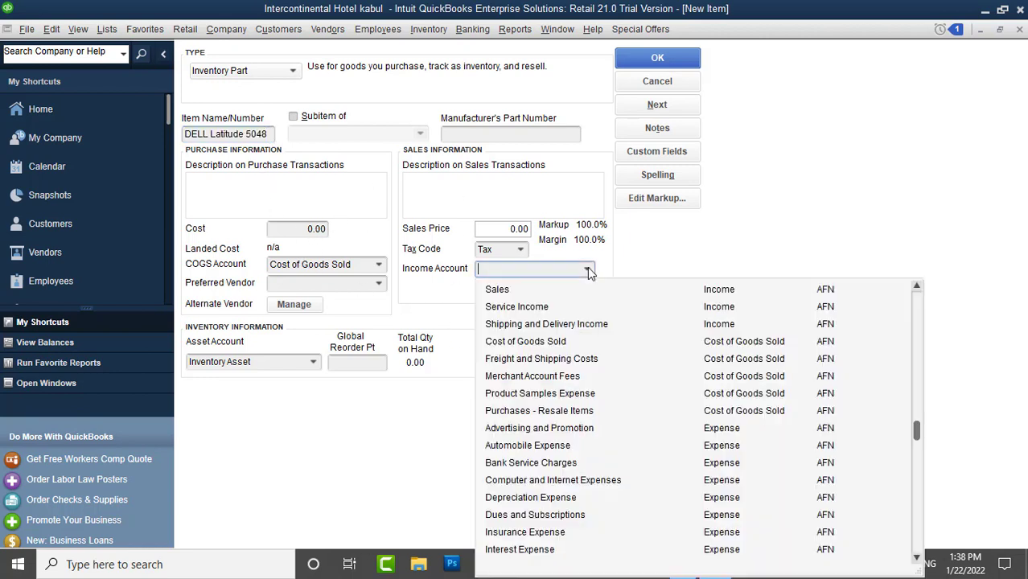
pyautogui.click(504, 290)
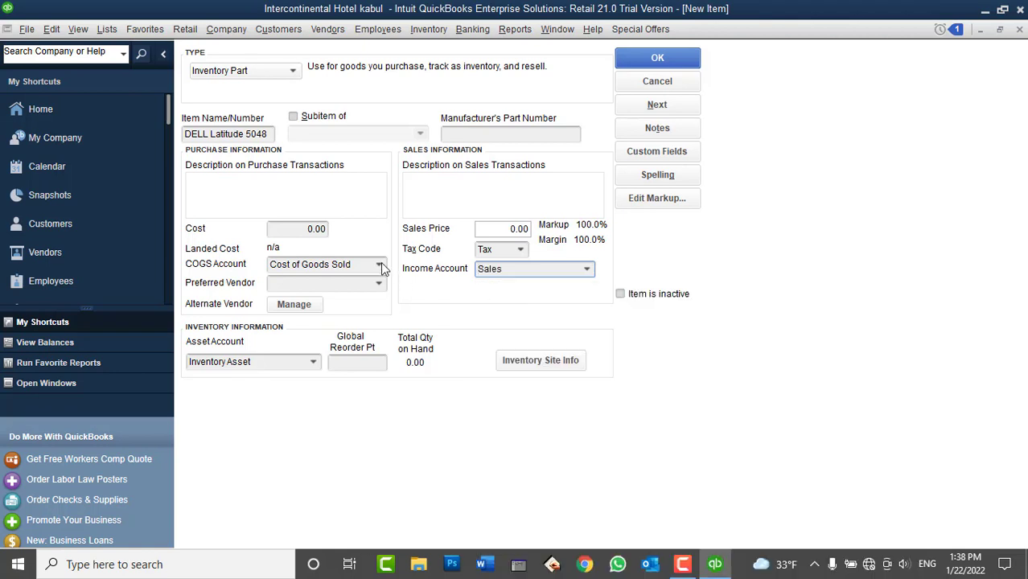
pyautogui.click(657, 58)
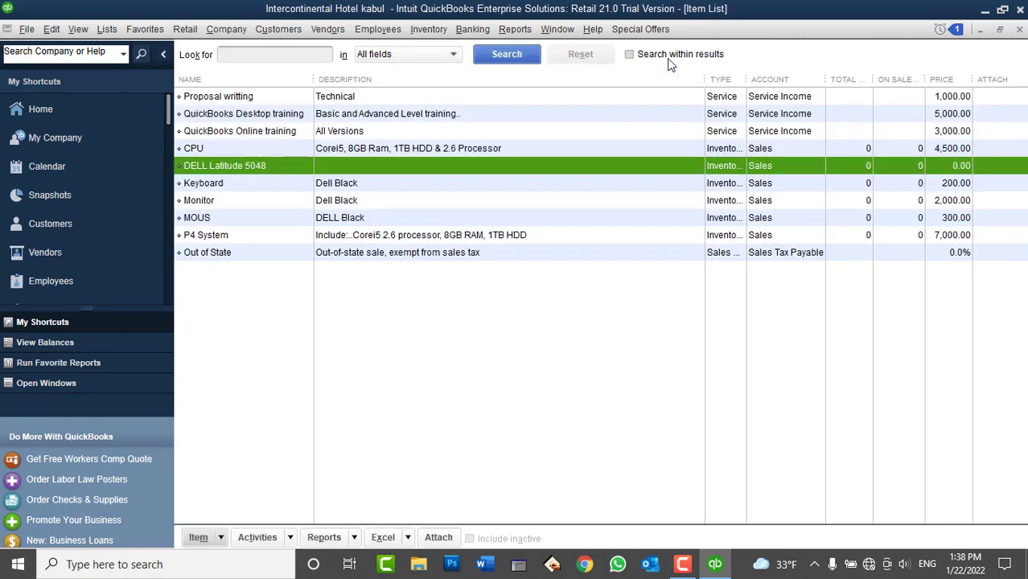
# Start a new Inventory Part item named Battery - 5048 as a subitem of DELL Latitude 5048
pyautogui.rightClick(290, 315)
pyautogui.click(320, 254)
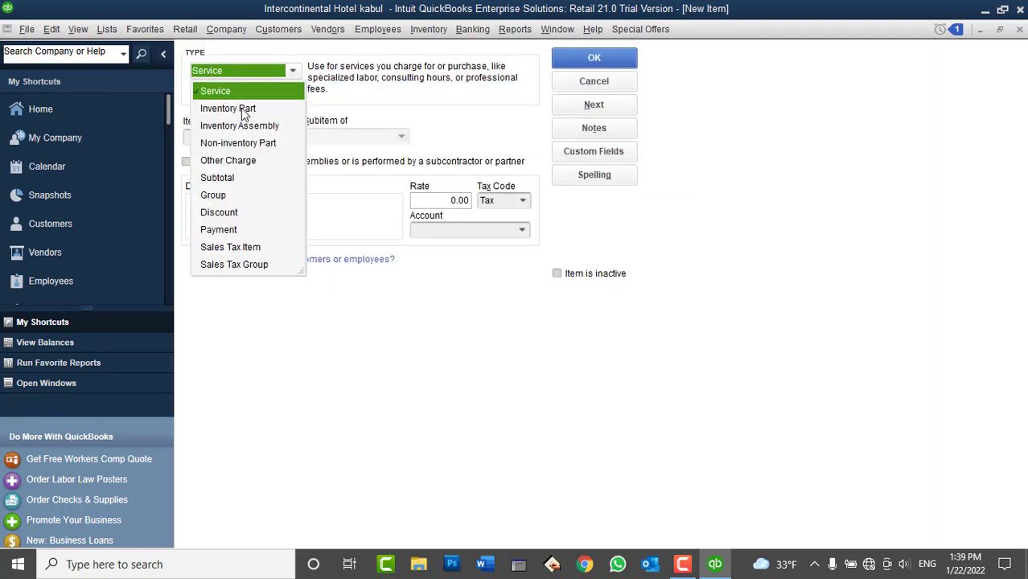
pyautogui.click(233, 109)
pyautogui.click(229, 133)
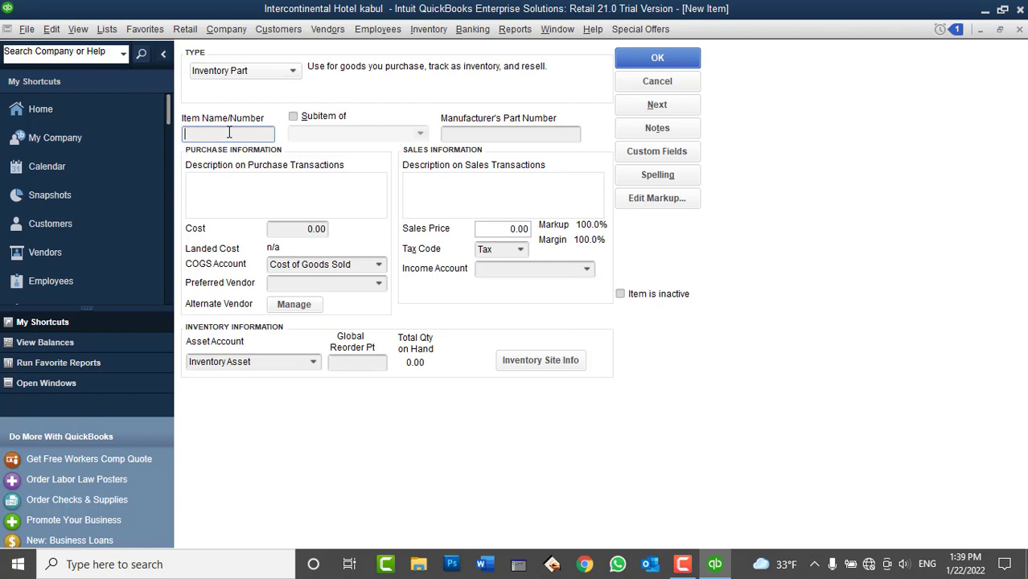
pyautogui.write('Battery - 5048')
pyautogui.click(292, 119)
pyautogui.click(420, 134)
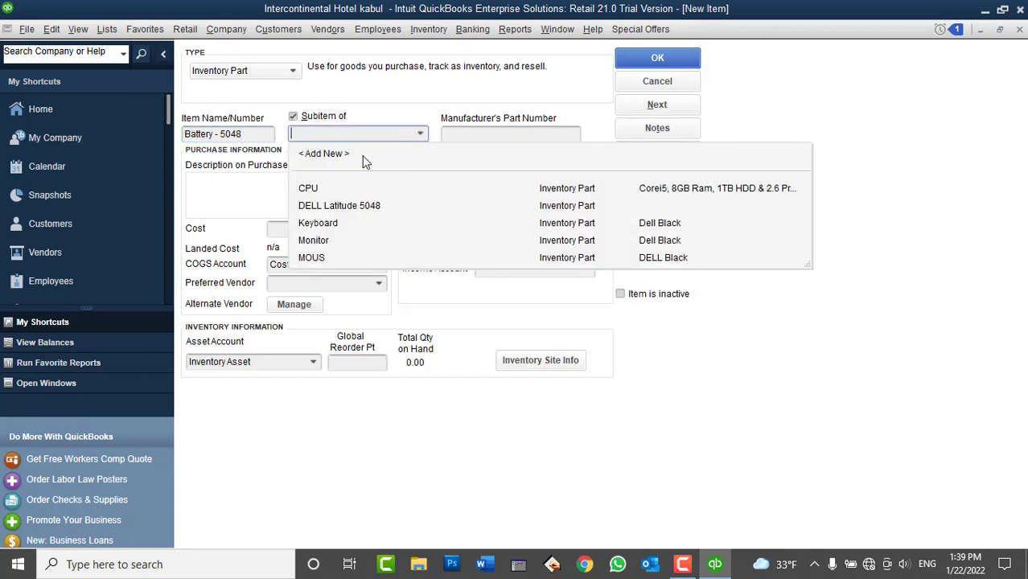
pyautogui.click(326, 206)
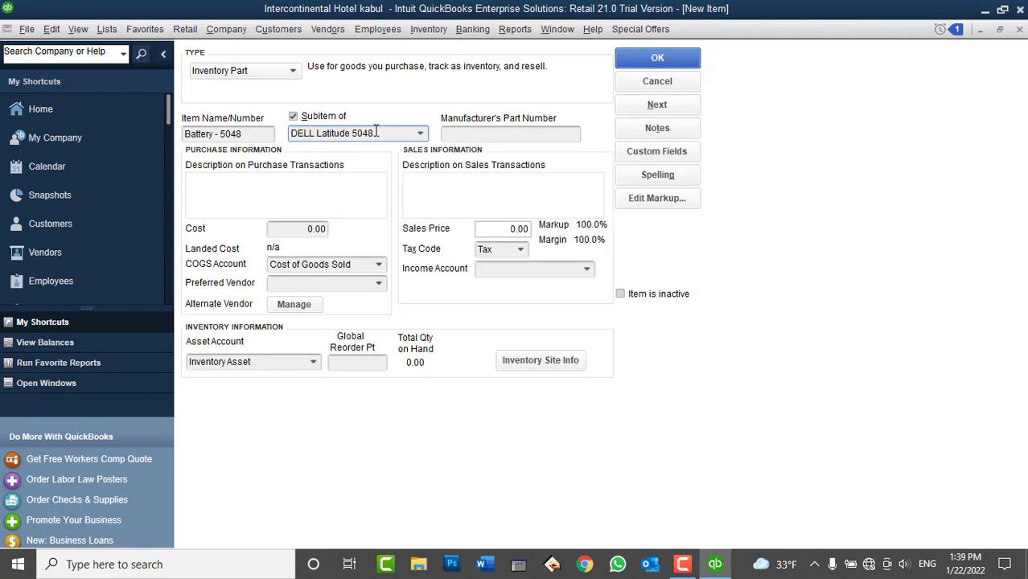
# Set the battery item's cost to 1200 and its sales price to 1500
pyautogui.click(291, 228)
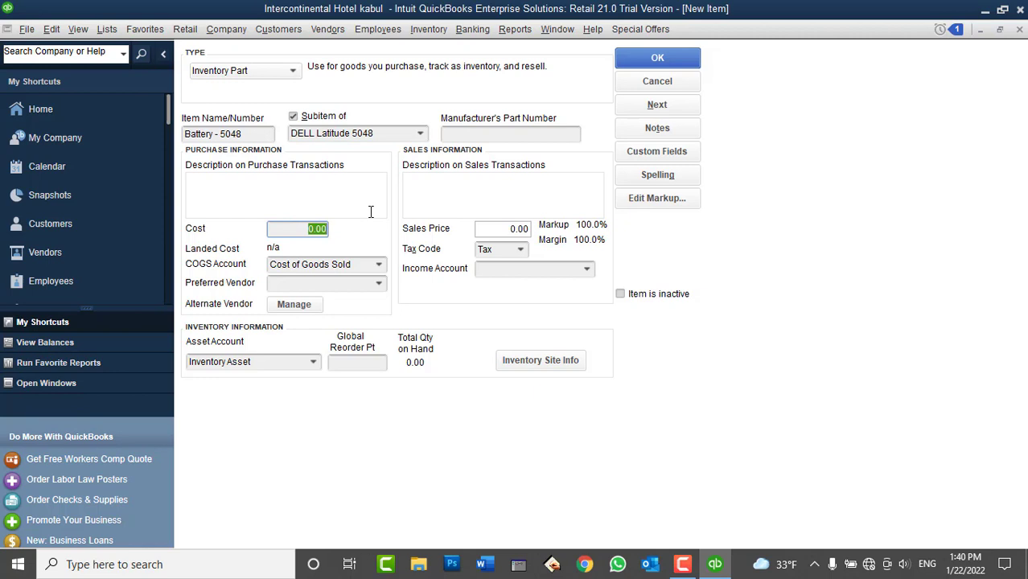
pyautogui.write('1200')
pyautogui.press('Tab')
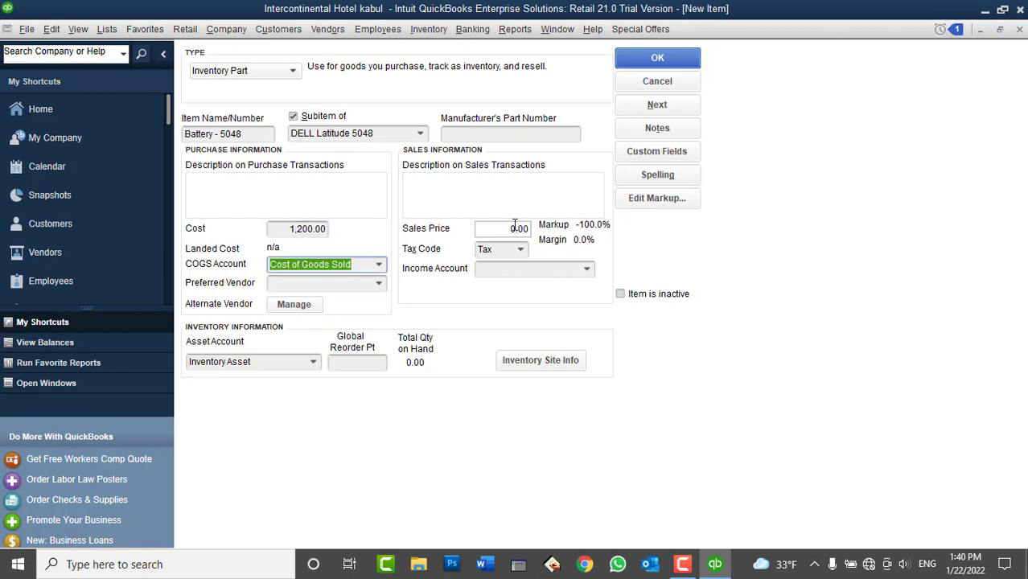
pyautogui.click(515, 228)
pyautogui.write('1500')
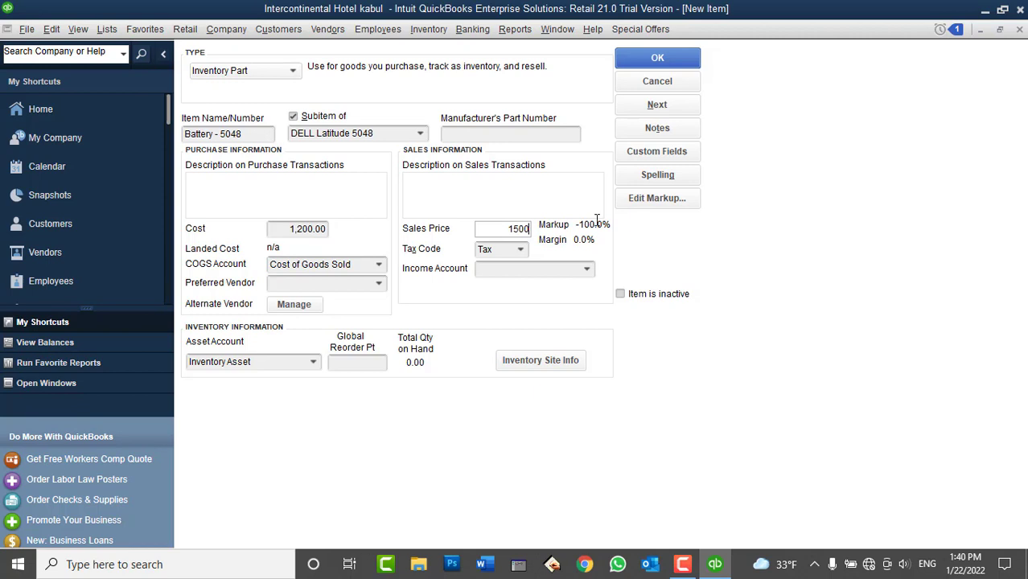
pyautogui.press('Tab')
# Assign the Sales income account to the battery item and set its global reorder point to 10
pyautogui.click(587, 270)
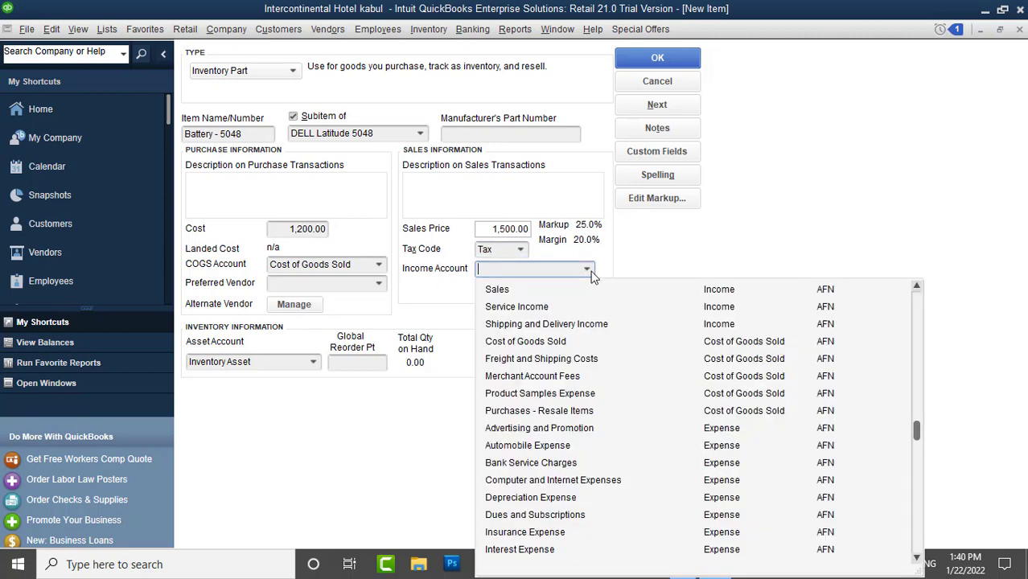
pyautogui.click(515, 291)
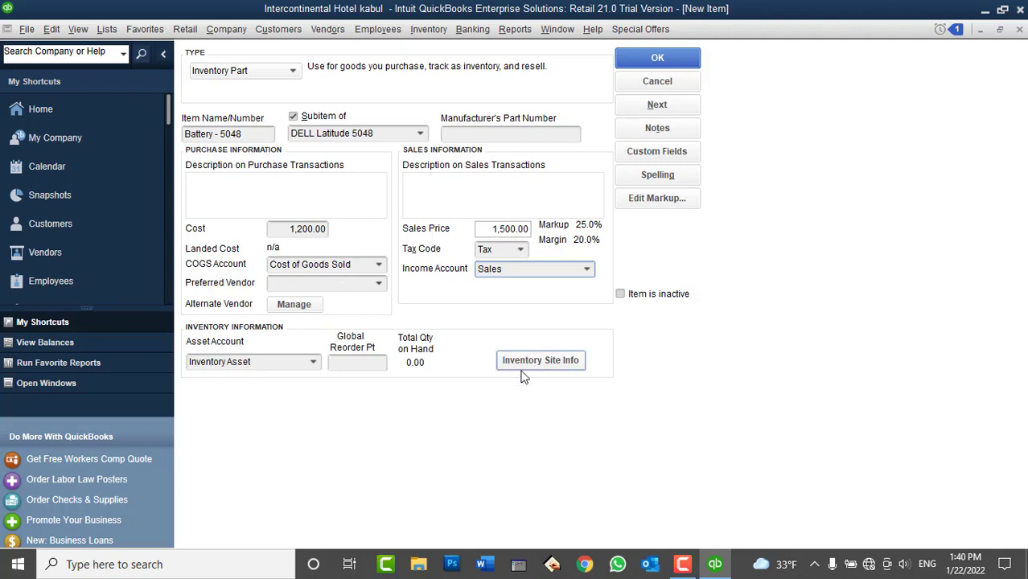
pyautogui.click(370, 361)
pyautogui.write('10')
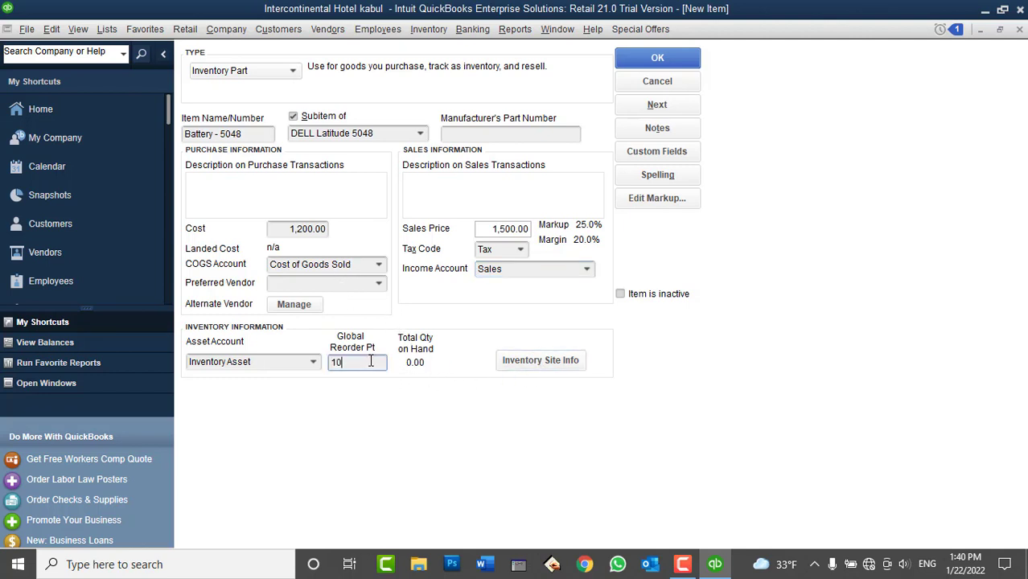
# Enter "3H Life + Excellent" as the battery item's description on purchase transactions
pyautogui.click(272, 193)
pyautogui.write('3Hour')
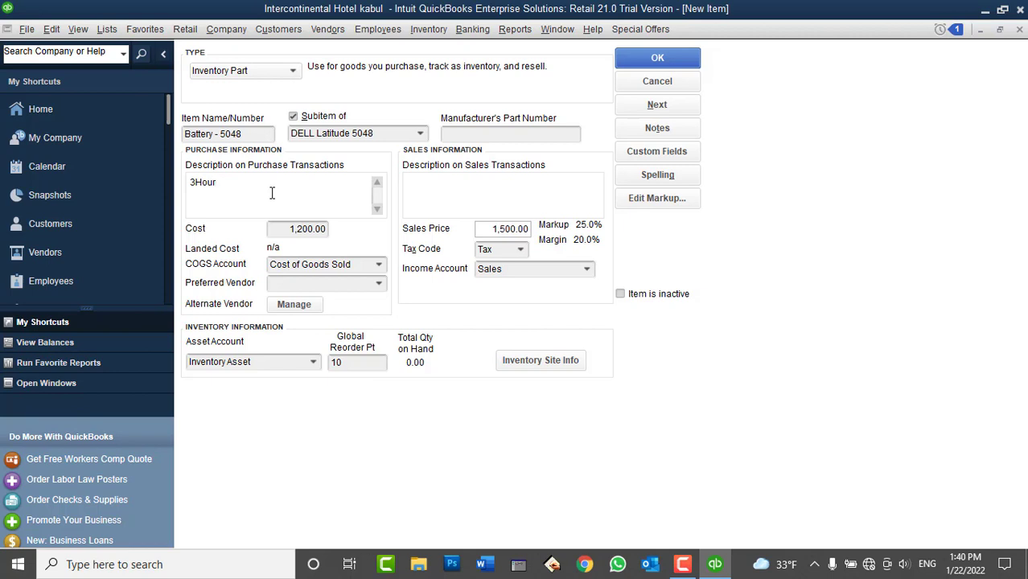
pyautogui.press('BackSpace')
pyautogui.press('BackSpace')
pyautogui.press('BackSpace')
pyautogui.write('Lif')
pyautogui.press('BackSpace')
pyautogui.write('fe')
pyautogui.click(427, 201)
pyautogui.click(330, 188)
pyautogui.write('+ Excl')
pyautogui.press('BackSpace')
pyautogui.write('ellent')
pyautogui.click(480, 201)
# Copy the full purchase description into the sales description, then save the battery item and go on to another new item
pyautogui.moveTo(324, 181); pyautogui.dragTo(187, 183)
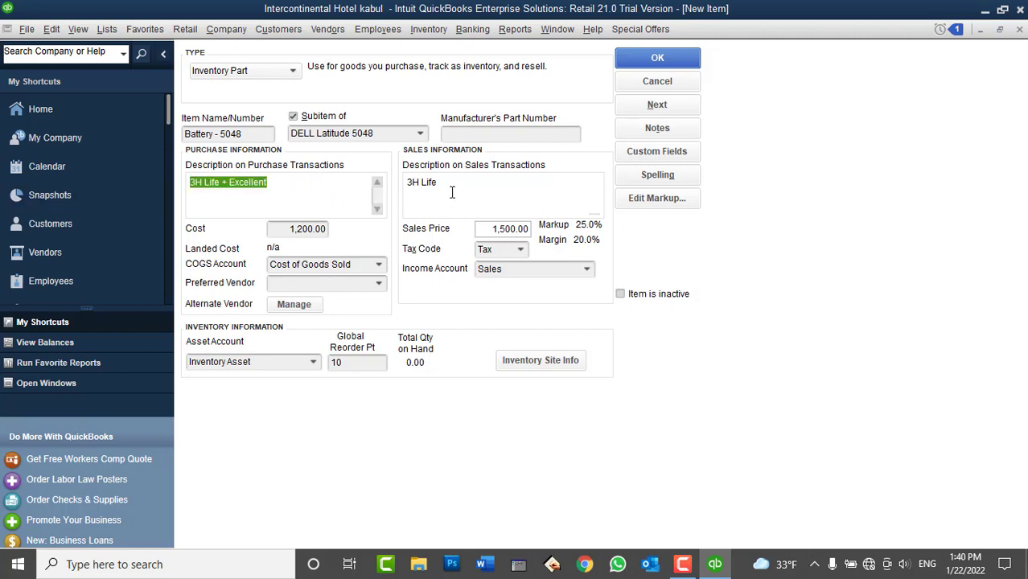
pyautogui.hotkey('ctrl', 'c')
pyautogui.click(436, 190)
pyautogui.hotkey('ctrl', 'v')
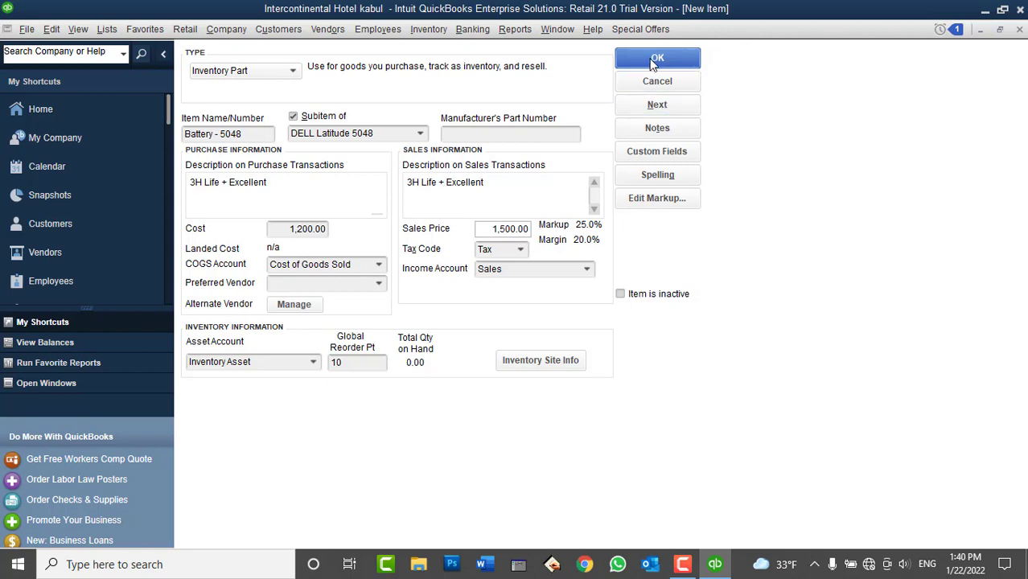
pyautogui.click(658, 101)
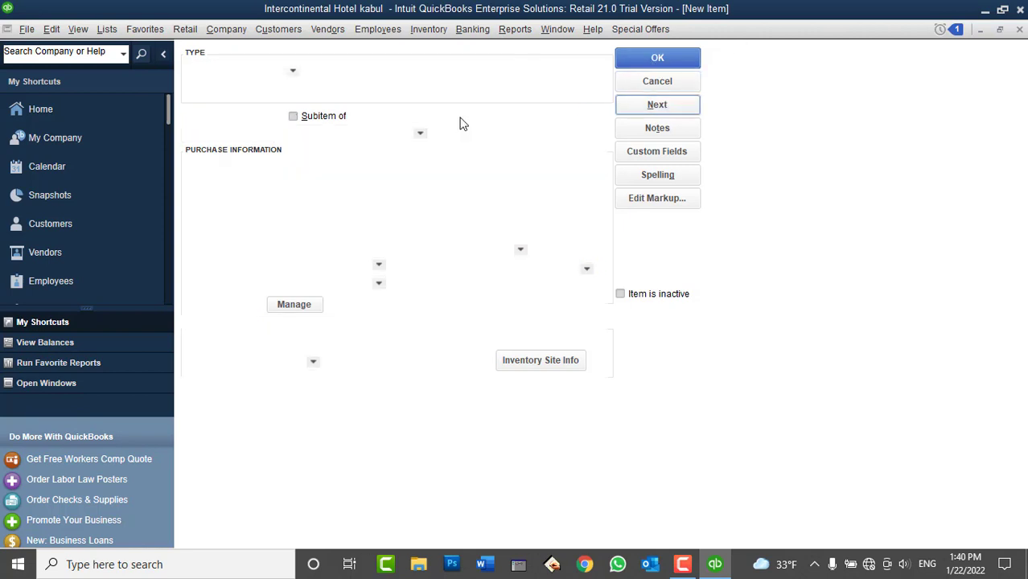
# Name the new inventory part Screen - 5048 and make it a subitem of DELL Latitude 5048
pyautogui.click(240, 134)
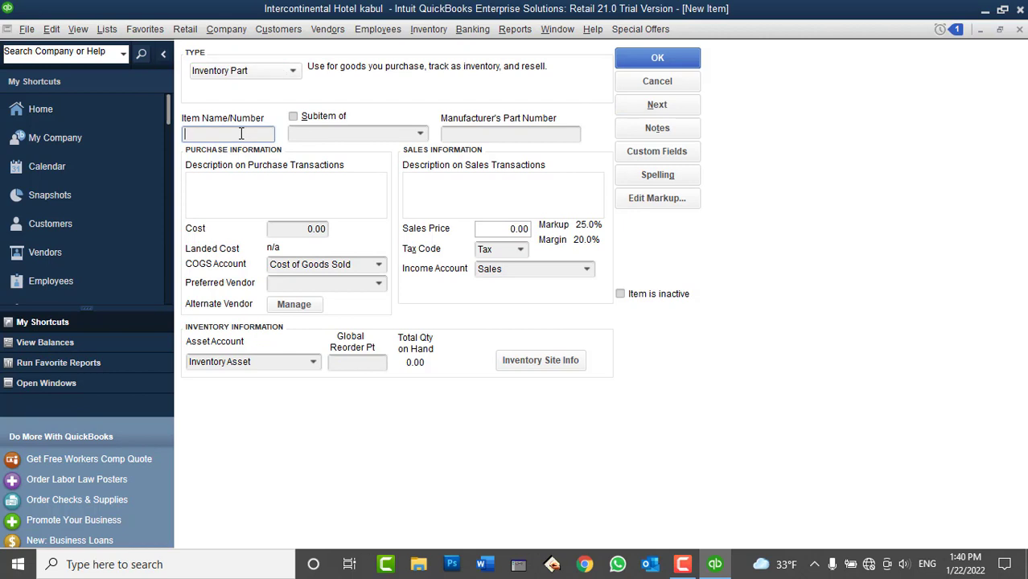
pyautogui.write('Screen - 5048')
pyautogui.click(324, 119)
pyautogui.click(420, 133)
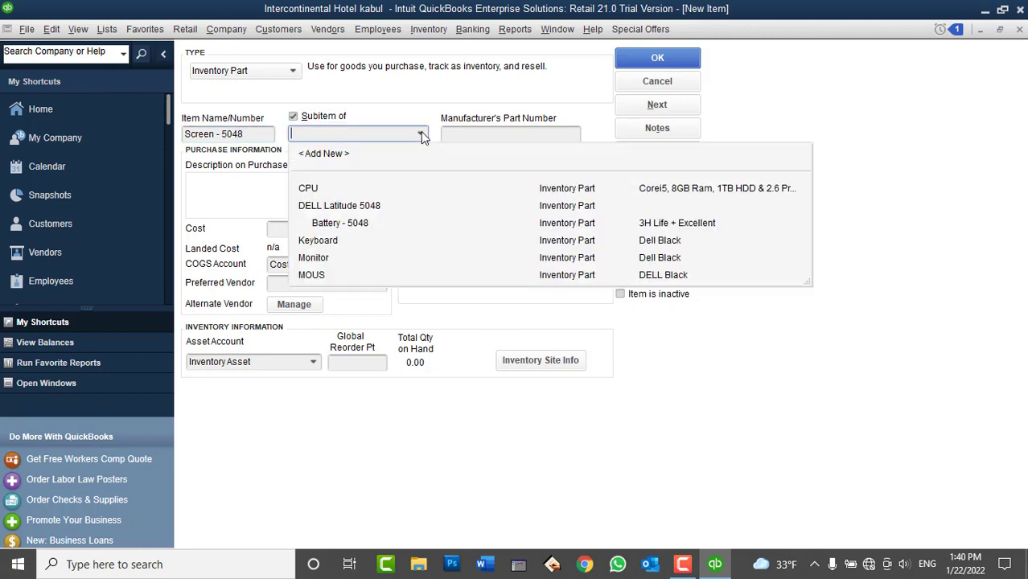
pyautogui.click(348, 206)
pyautogui.click(335, 200)
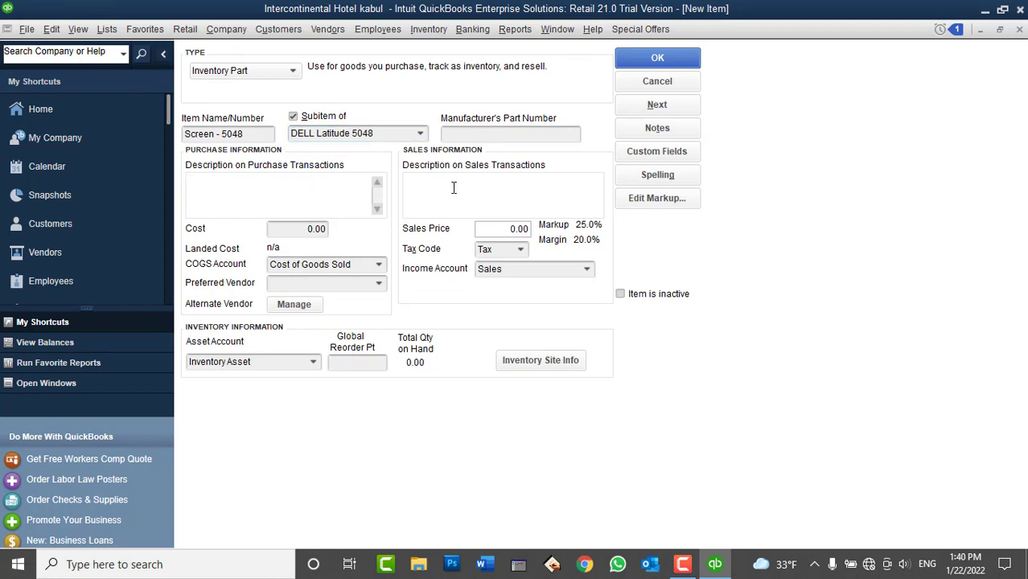
# Set the screen item's cost to 2000 and its sales price to 2500
pyautogui.click(309, 229)
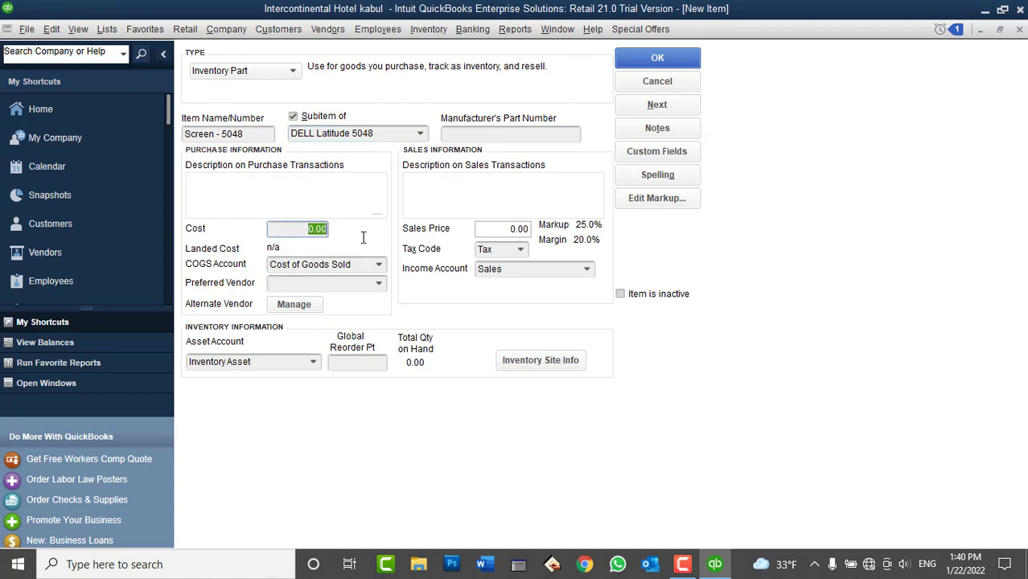
pyautogui.write('2000')
pyautogui.press('Tab')
pyautogui.click(507, 228)
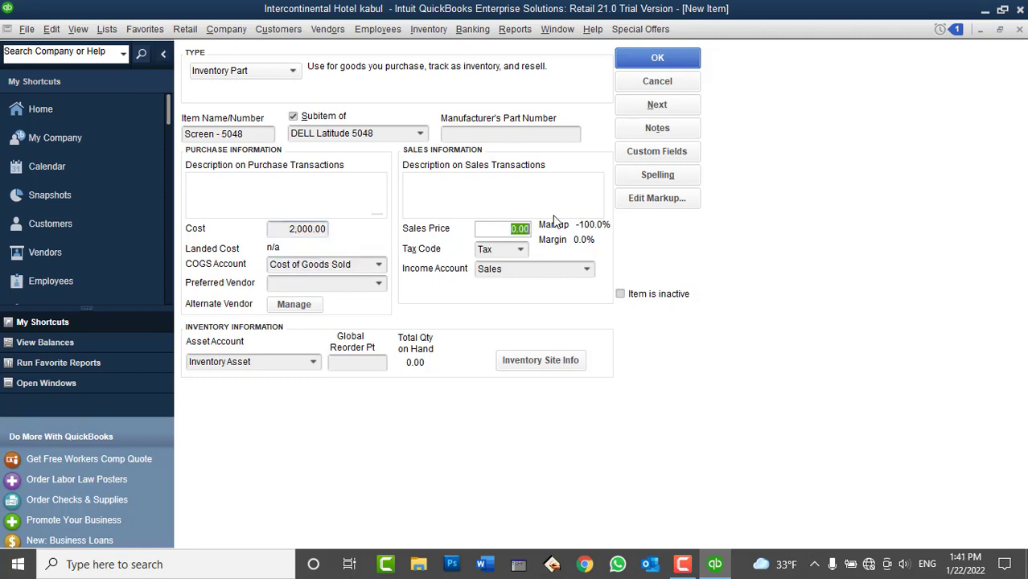
pyautogui.write('2500')
pyautogui.press('Tab')
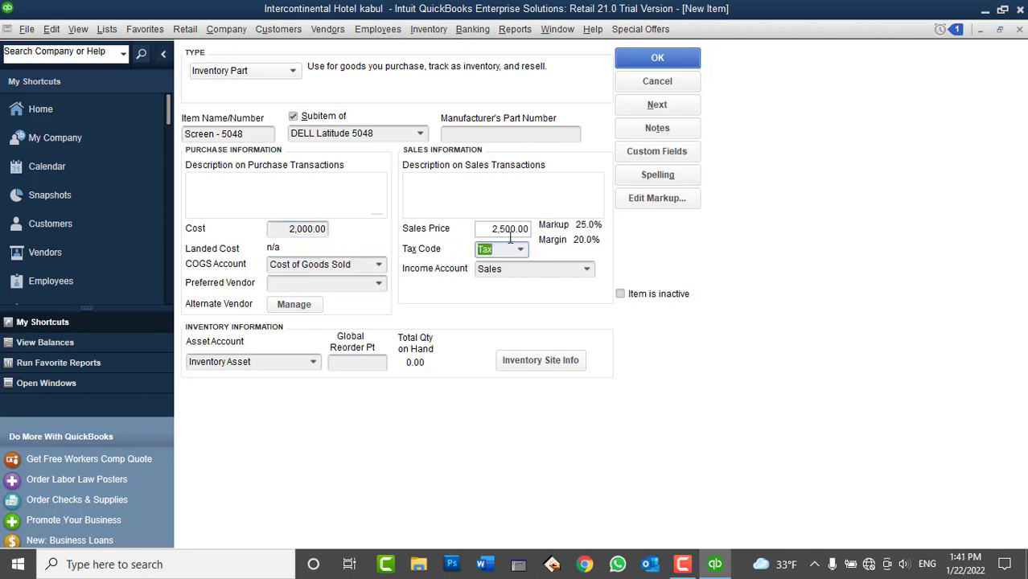
# Set the screen item's global reorder point to 10, then save it and go on to another new item
pyautogui.click(362, 361)
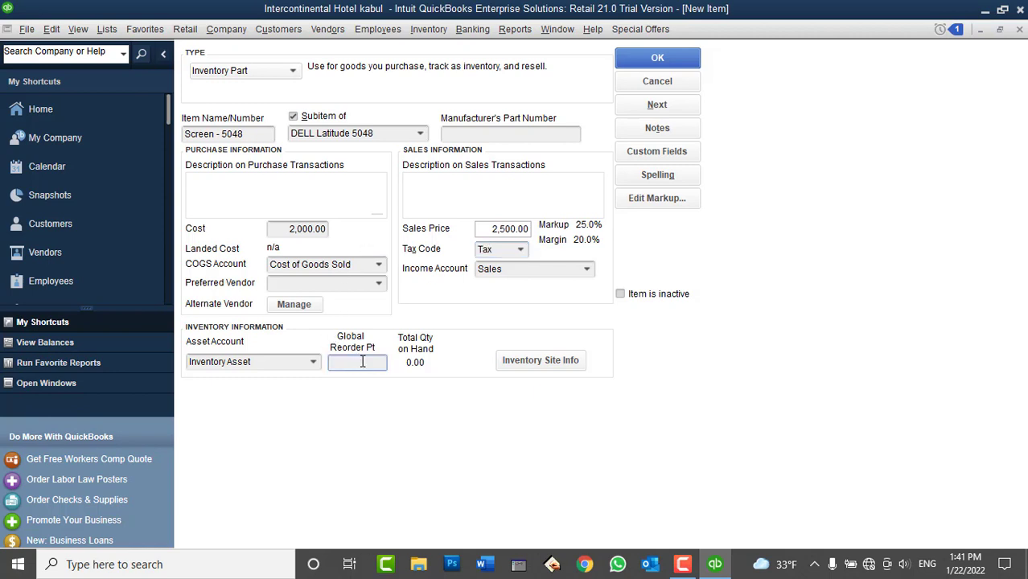
pyautogui.write('10')
pyautogui.click(636, 105)
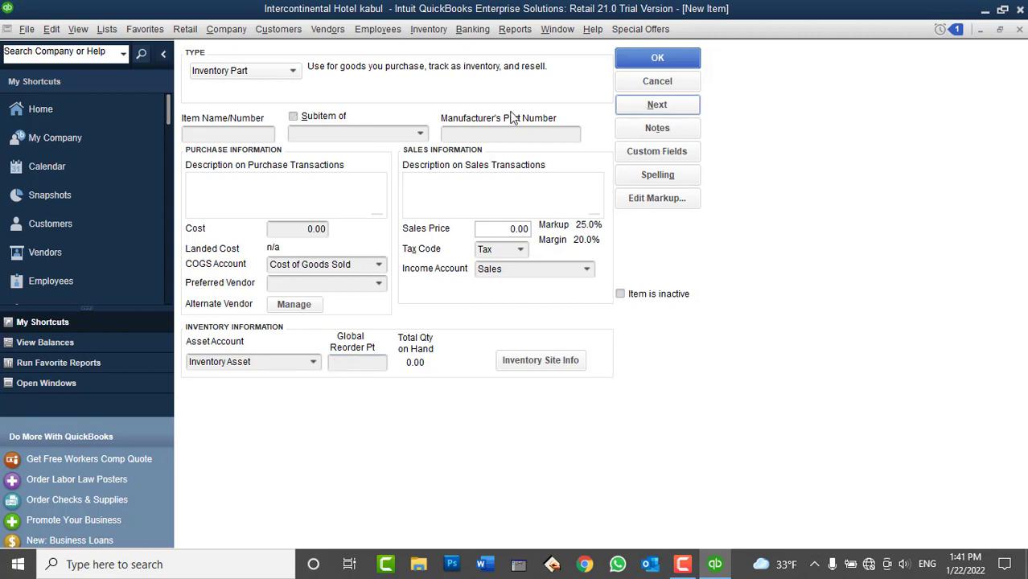
# Name the new inventory part Keyboard - 5048 and make it a subitem of DELL Latitude 5048
pyautogui.click(252, 134)
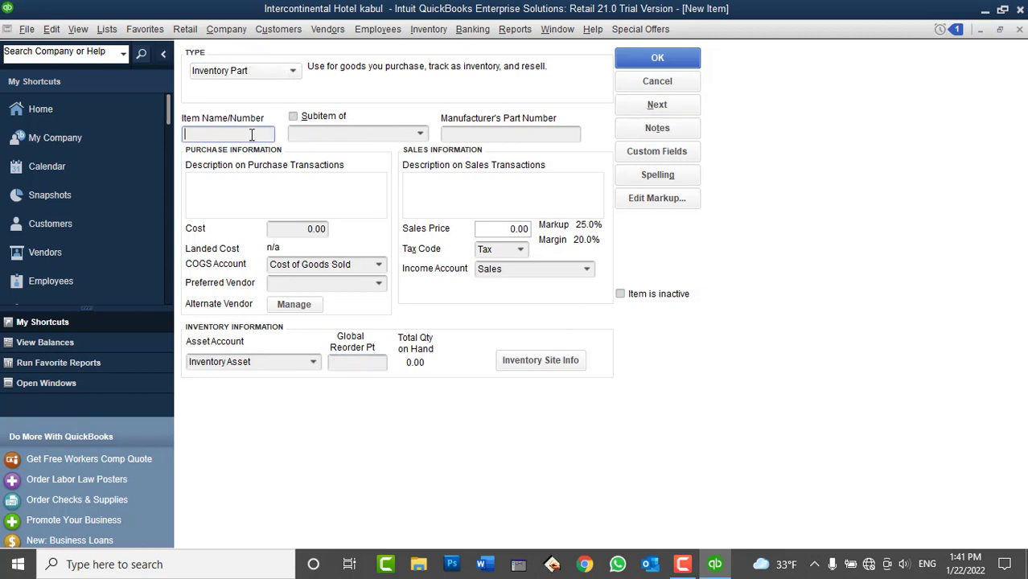
pyautogui.write('Keyboard-5048')
pyautogui.click(293, 117)
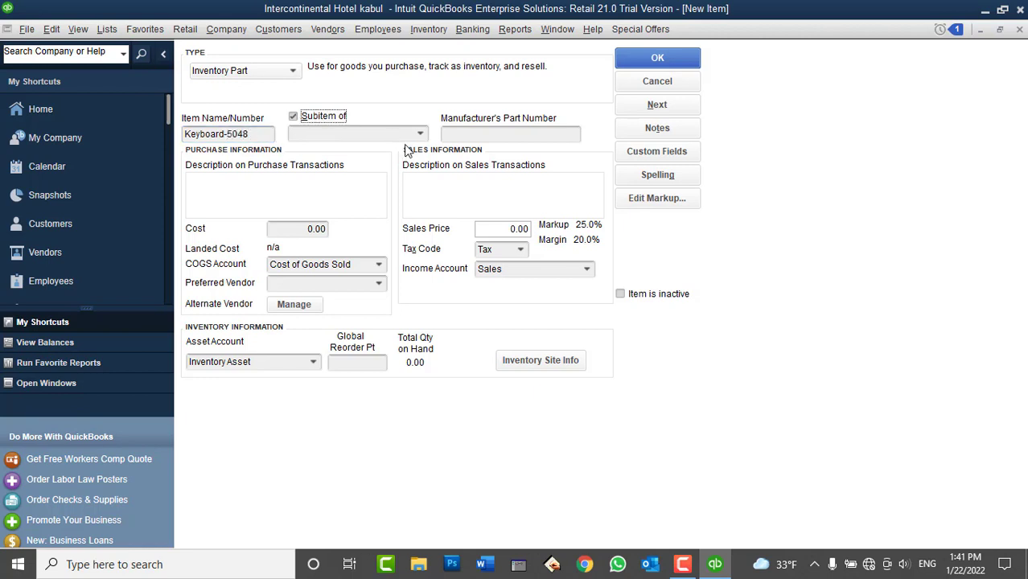
pyautogui.click(420, 133)
pyautogui.click(376, 206)
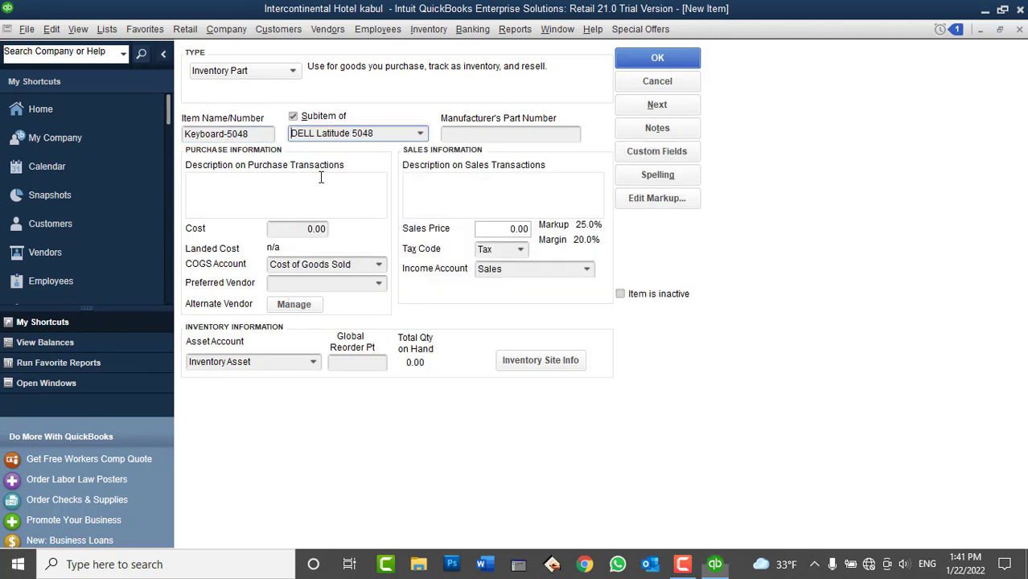
pyautogui.click(227, 134)
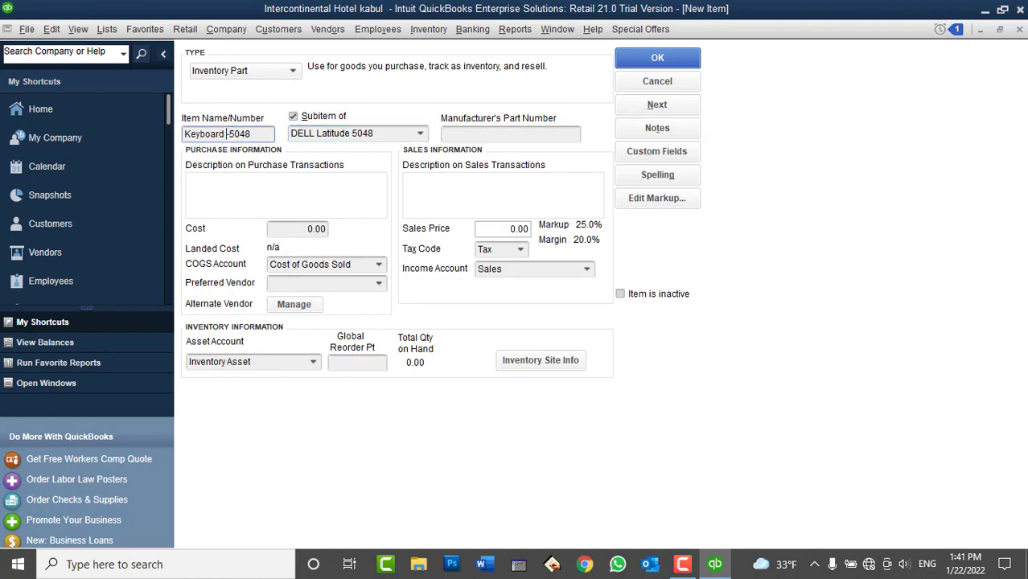
pyautogui.press('Right')
# Set the keyboard item's cost to 800 and its sales price to 1000, then save it to the item list
pyautogui.click(312, 228)
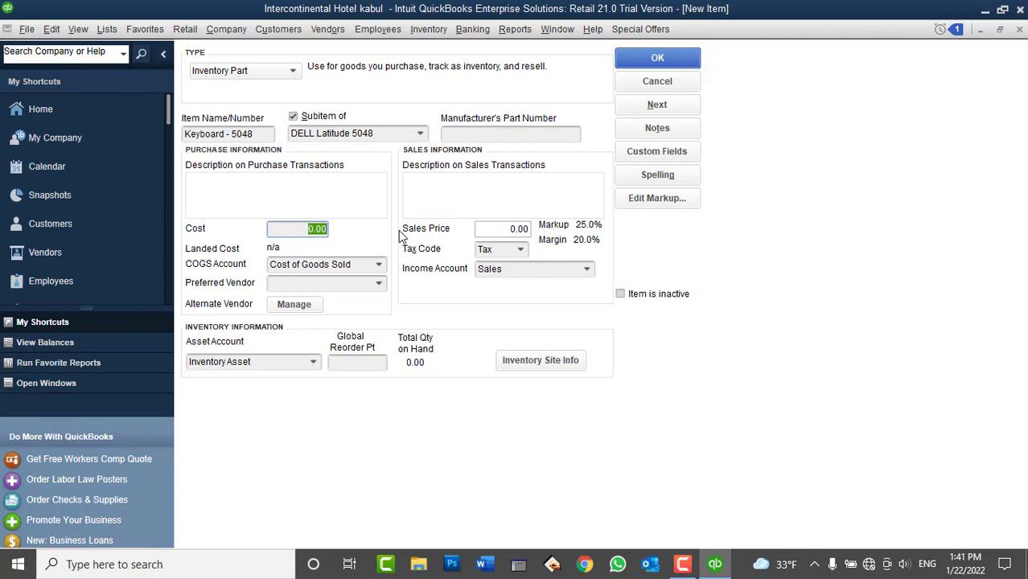
pyautogui.write('800')
pyautogui.press('Tab')
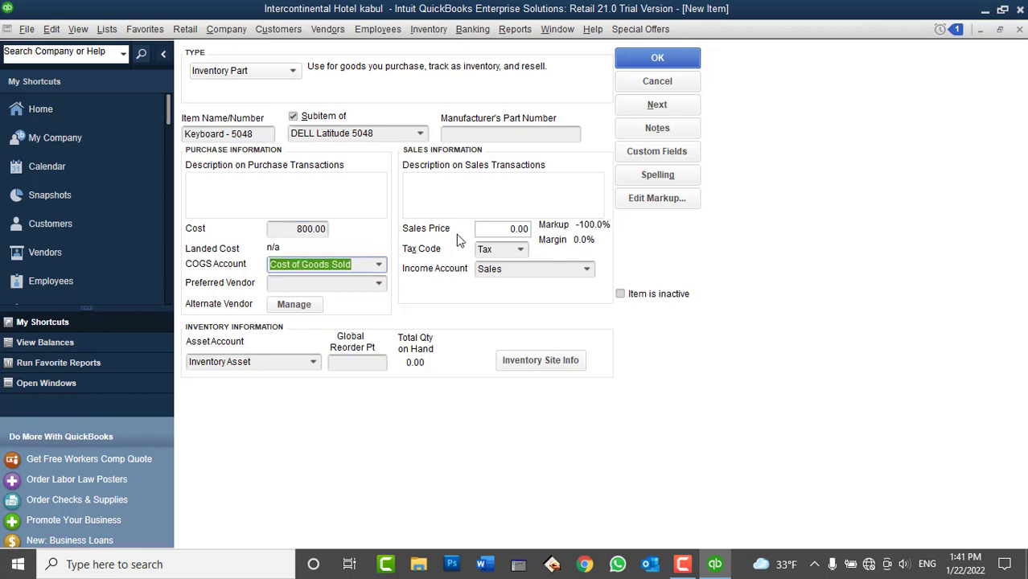
pyautogui.click(492, 229)
pyautogui.write('1,000')
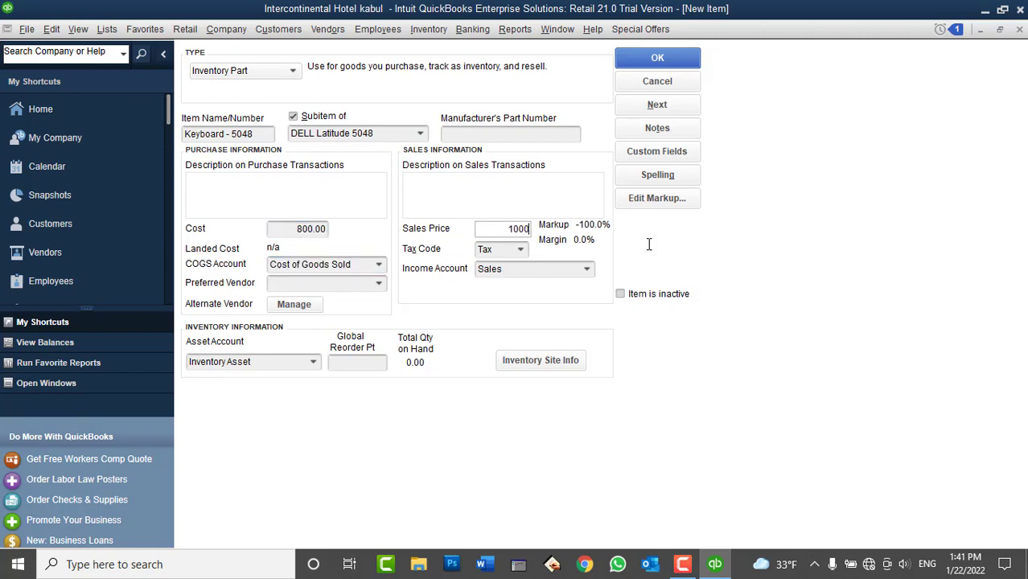
pyautogui.press('Tab')
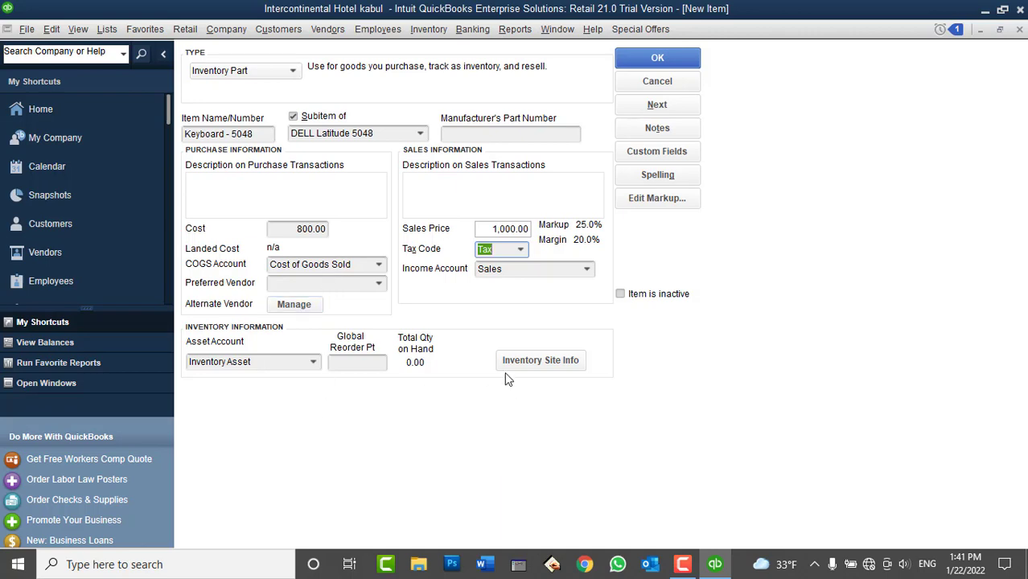
pyautogui.click(655, 61)
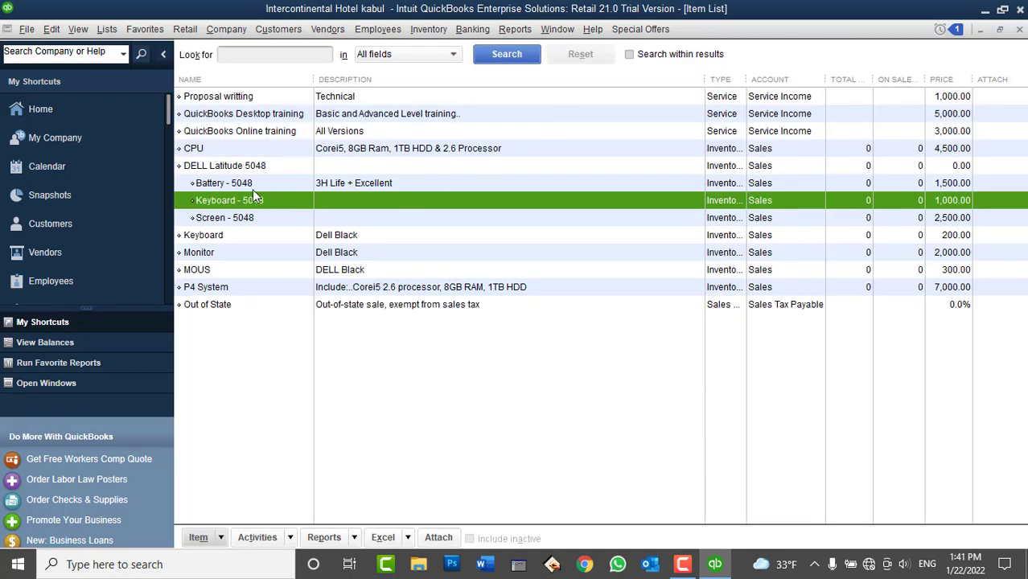
pyautogui.click(239, 169)
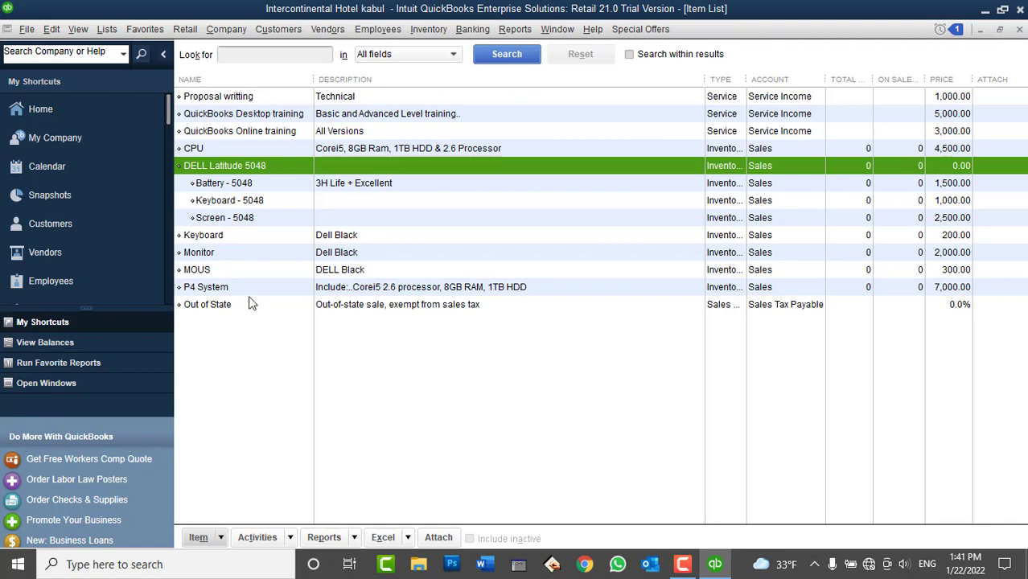
# Start a new item of type Other Charge and name it Late Payment Charge
pyautogui.rightClick(269, 350)
pyautogui.click(304, 256)
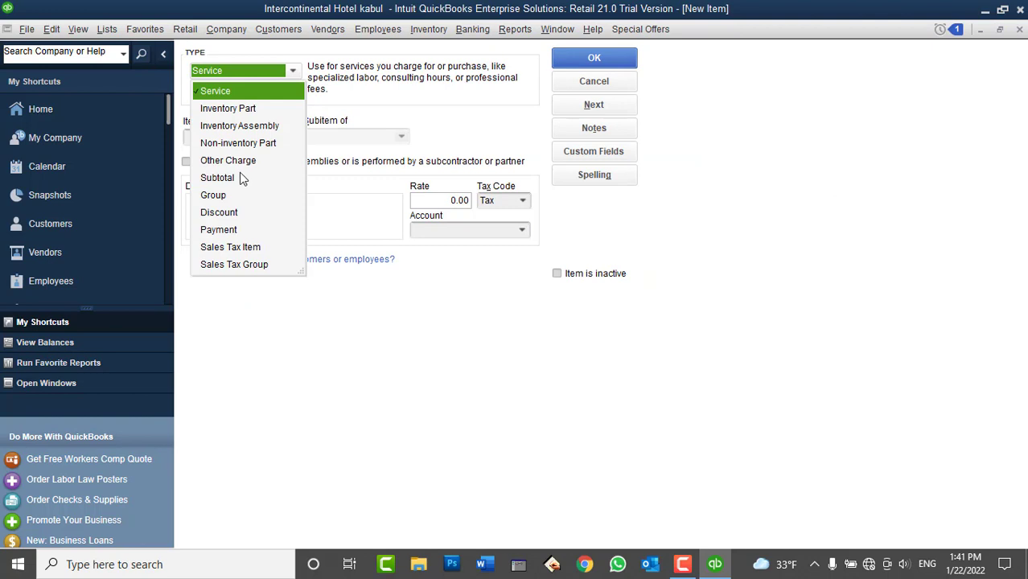
pyautogui.click(240, 162)
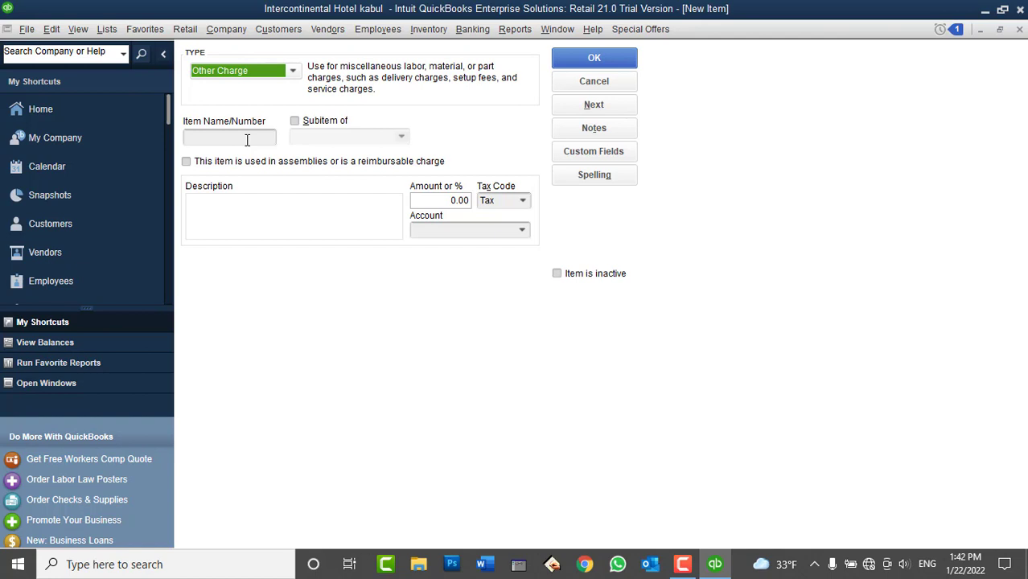
pyautogui.click(247, 140)
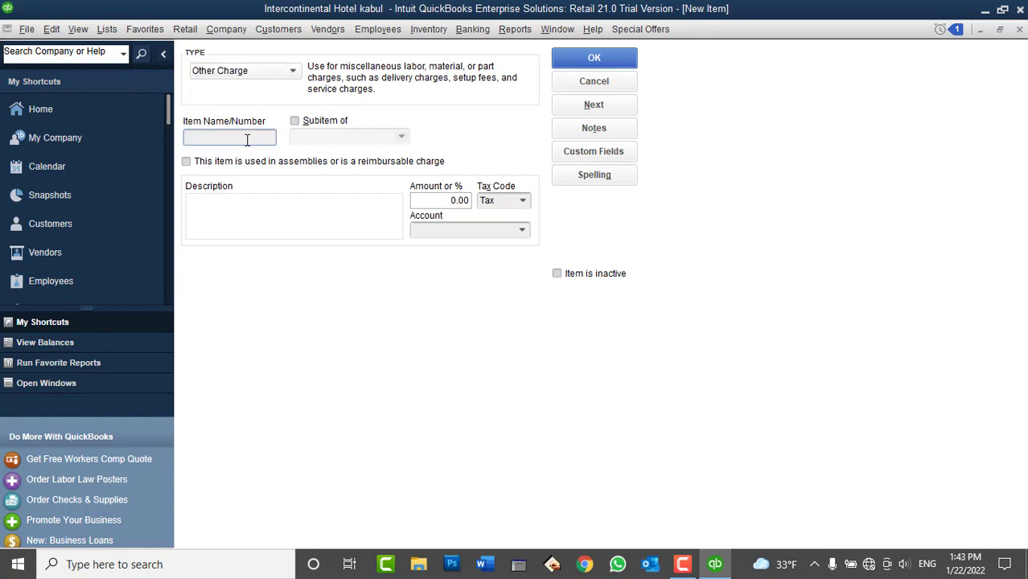
pyautogui.write('Late Payment Charger')
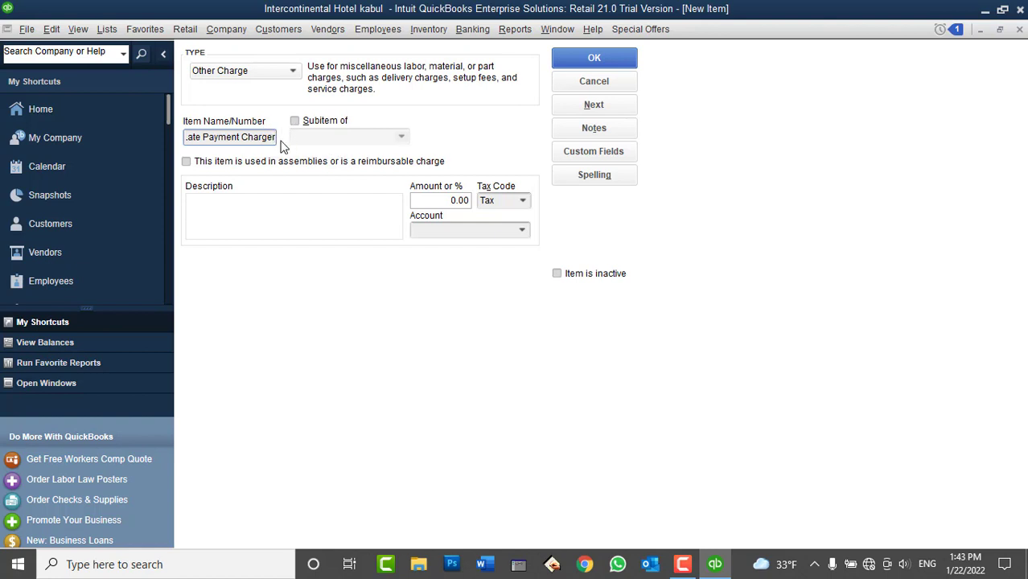
pyautogui.press('BackSpace')
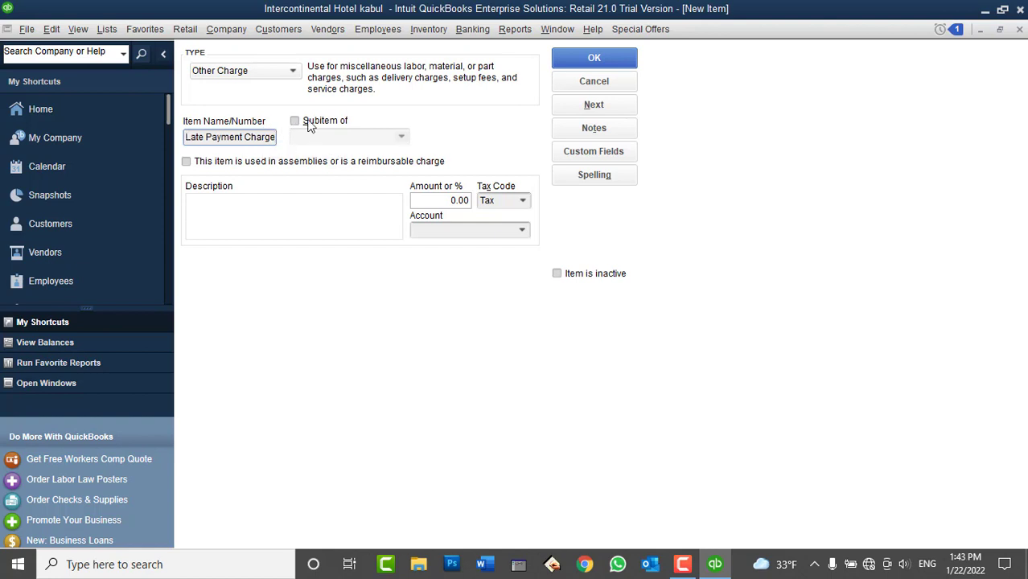
# Set the late payment item's charge to a fixed amount of 1000
pyautogui.click(284, 223)
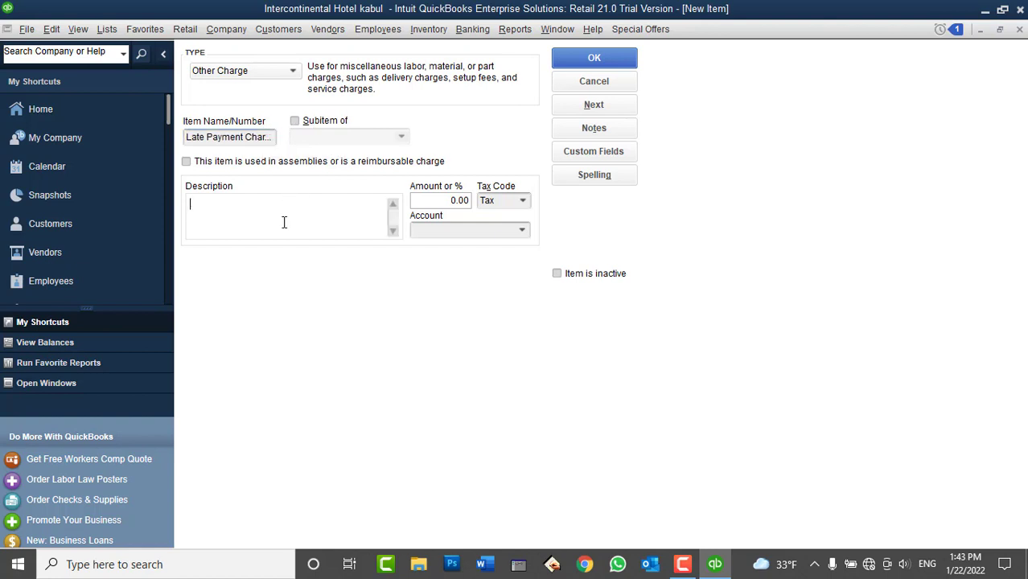
pyautogui.click(424, 201)
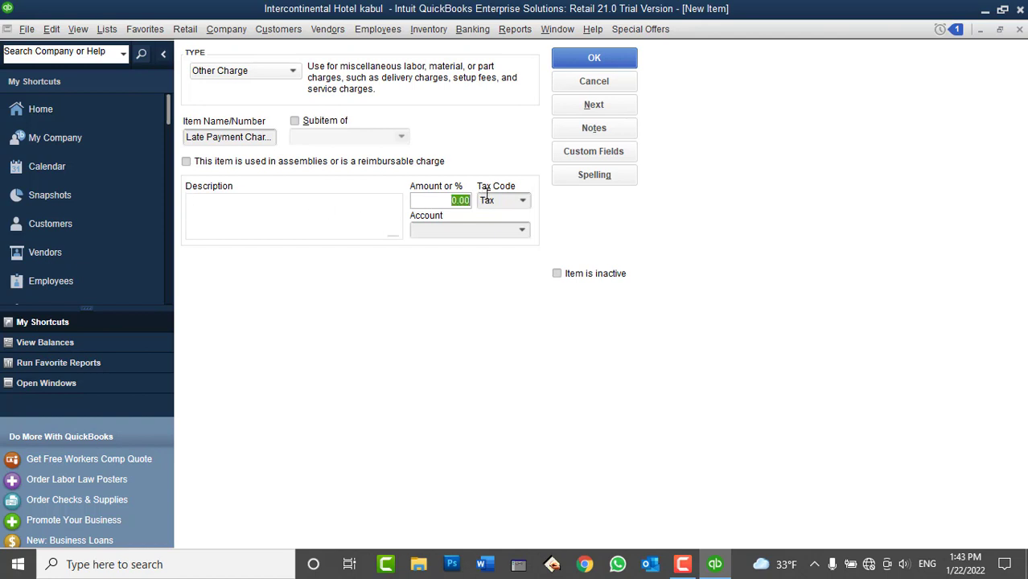
pyautogui.click(358, 222)
pyautogui.click(419, 199)
pyautogui.write('1000')
pyautogui.press('Tab')
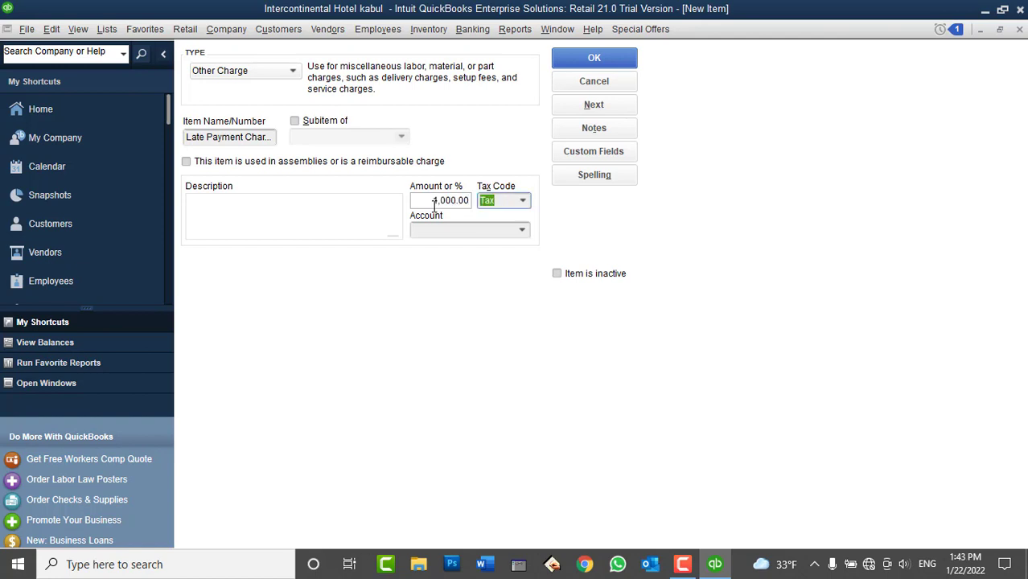
# Set the late payment item's charge to 5%
pyautogui.click(427, 205)
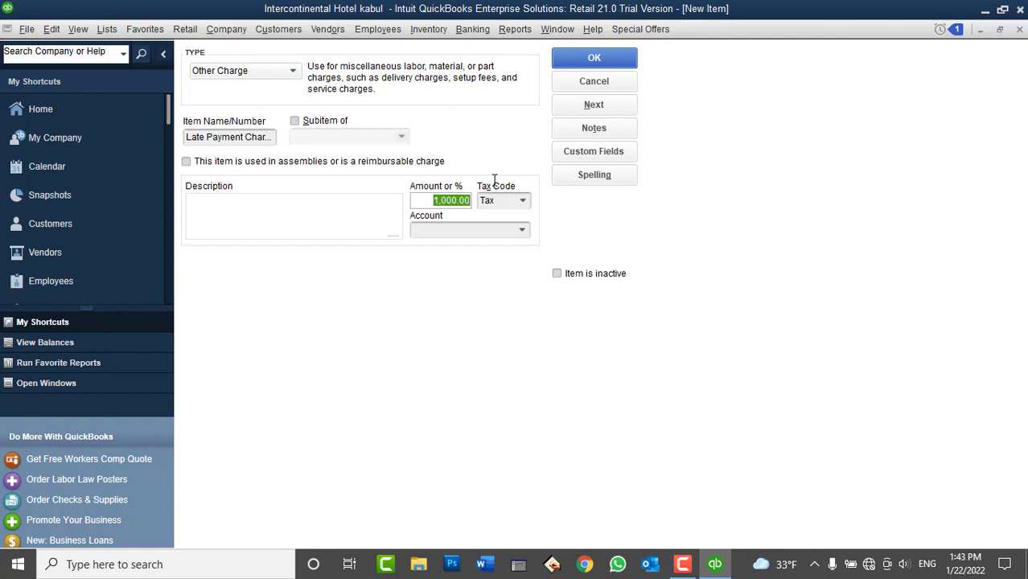
pyautogui.write('5')
pyautogui.write('%')
pyautogui.press('Tab')
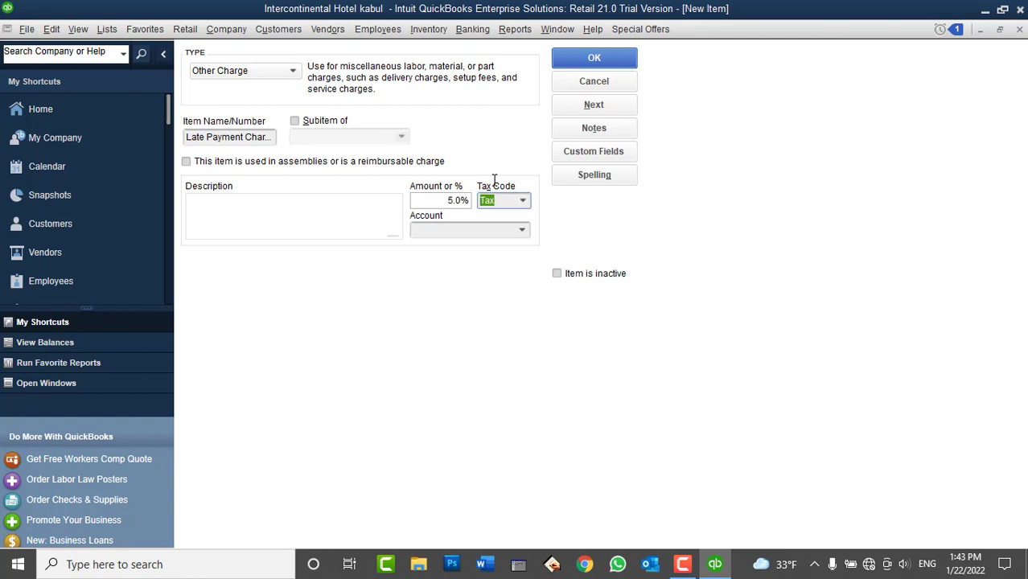
# Add an income account named Other Income as the late payment item's account, then save the item
pyautogui.click(522, 230)
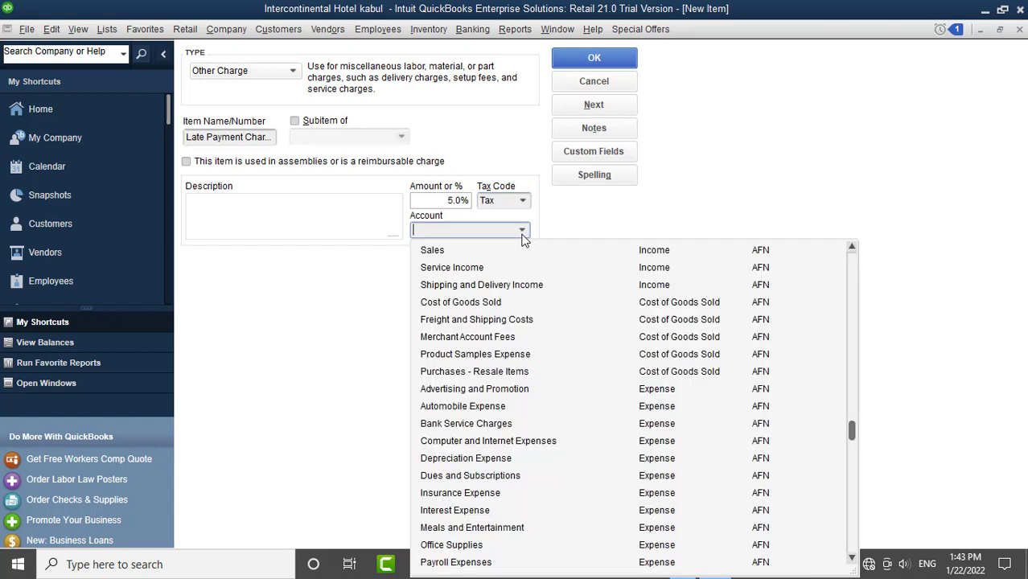
pyautogui.scroll(5, 528, 302)
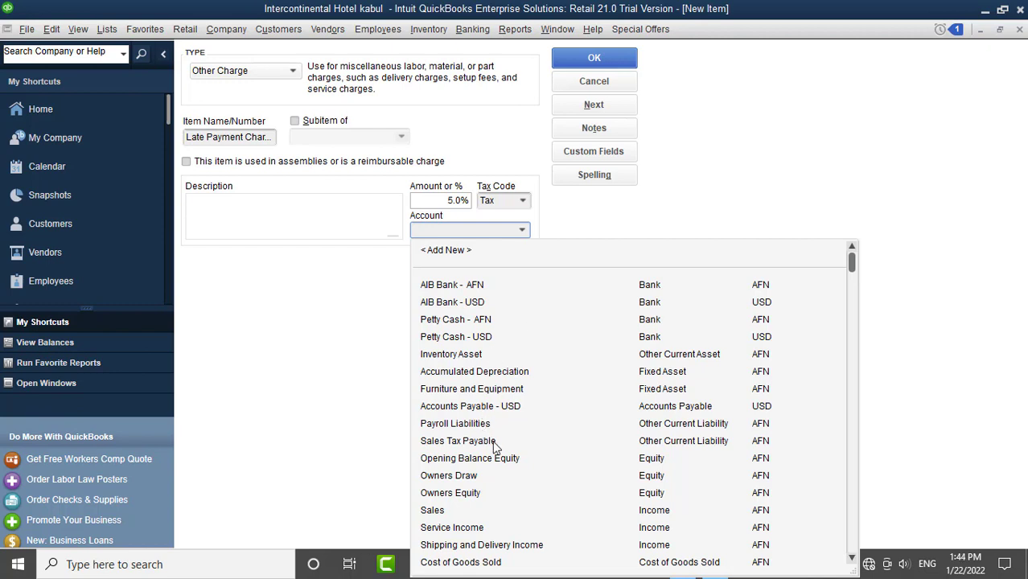
pyautogui.scroll(-1, 490, 424)
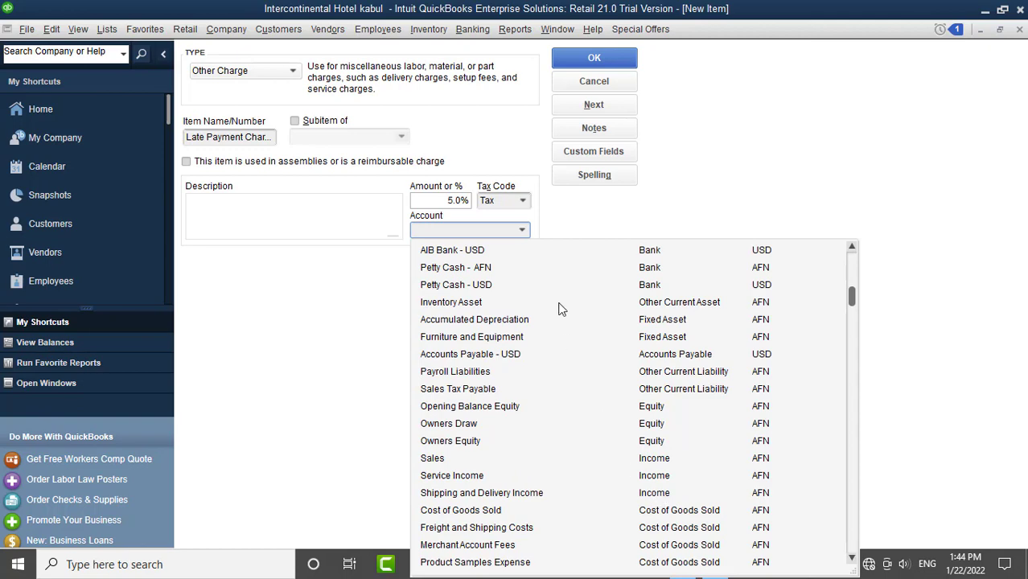
pyautogui.scroll(1, 560, 304)
pyautogui.click(447, 250)
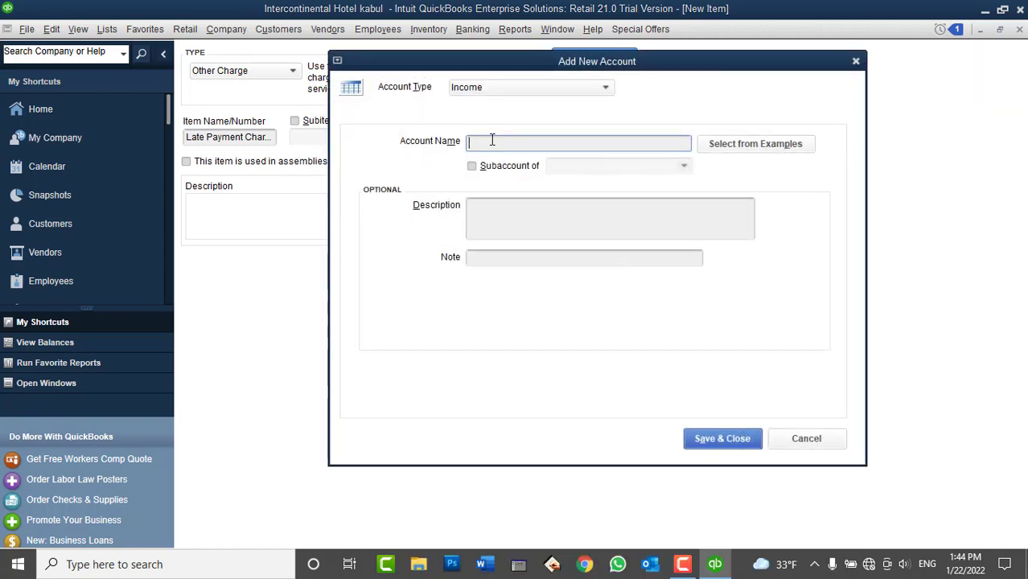
pyautogui.write('Other Income')
pyautogui.click(707, 440)
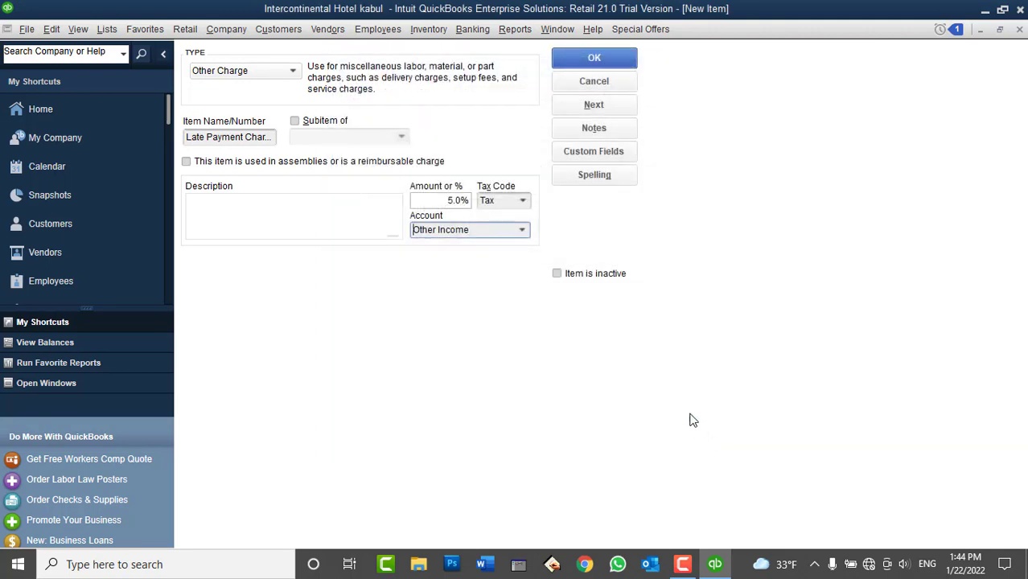
pyautogui.click(573, 59)
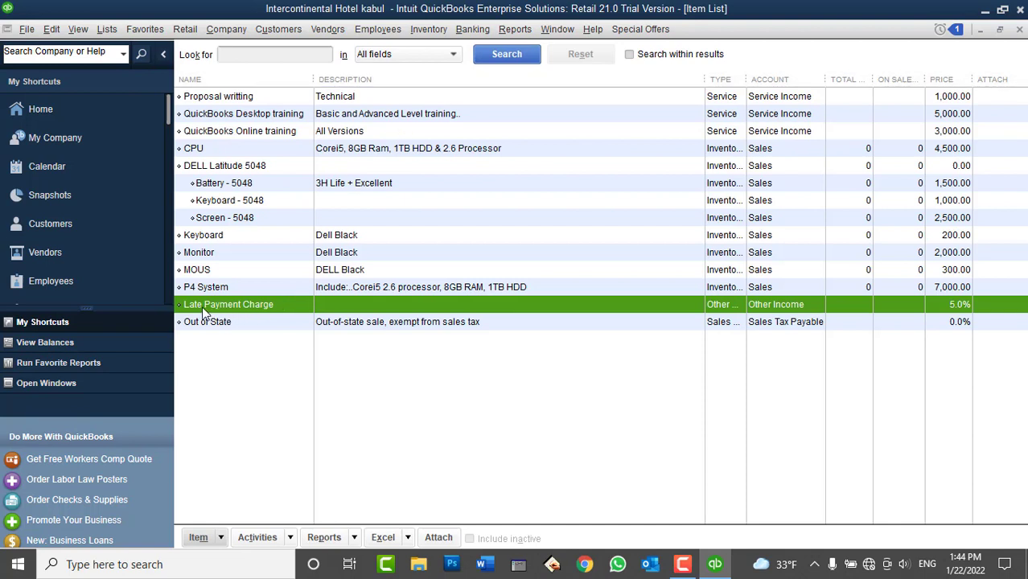
# Rename the Late Payment Charge item as Late Payment Charges and save it
pyautogui.rightClick(273, 312)
pyautogui.click(302, 259)
pyautogui.moveTo(256, 138); pyautogui.dragTo(275, 138)
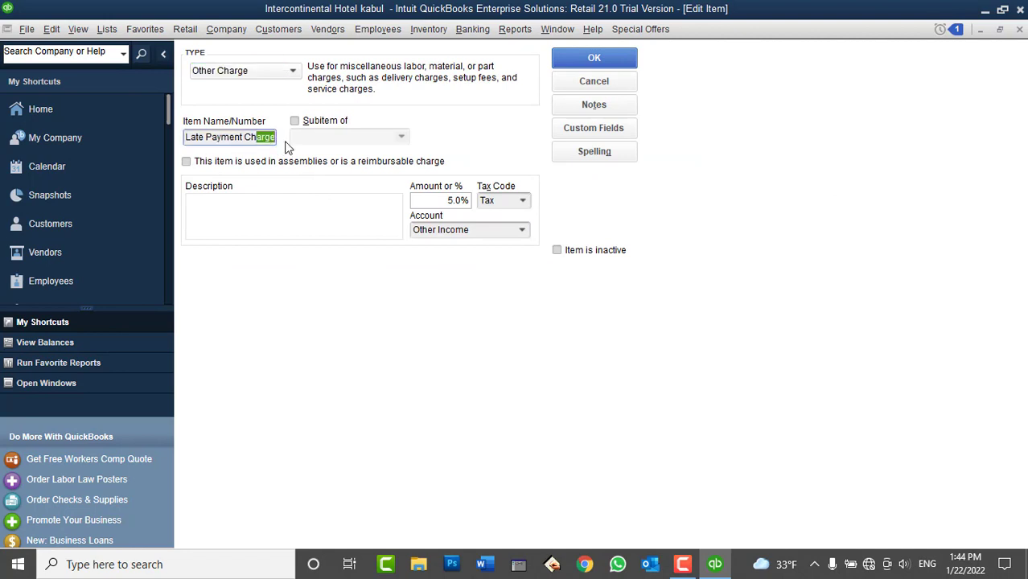
pyautogui.write('s')
pyautogui.click(591, 57)
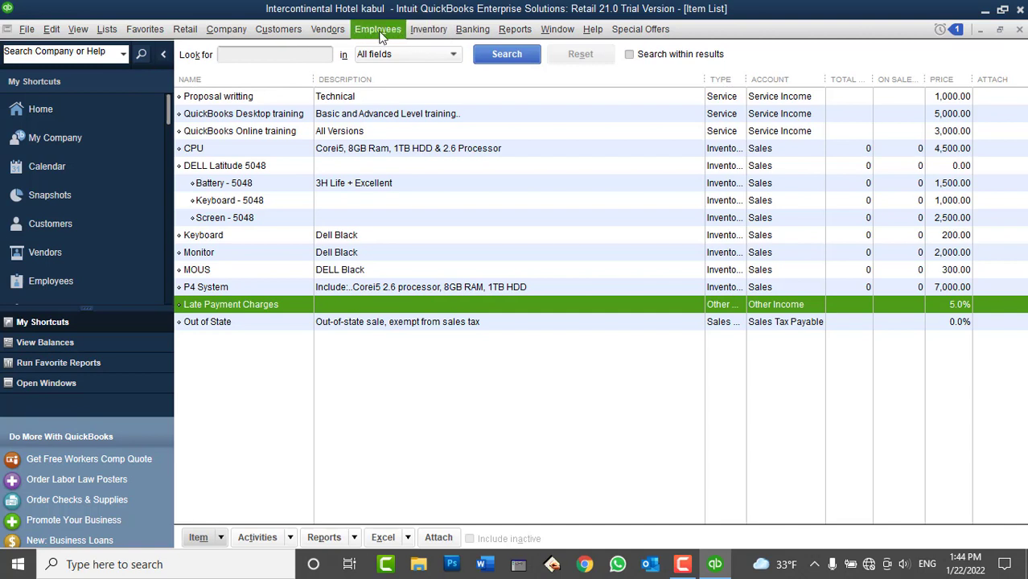
# Start a purchase order for vendor XYZ, review the items available for its first line, and close it without recording
pyautogui.click(331, 31)
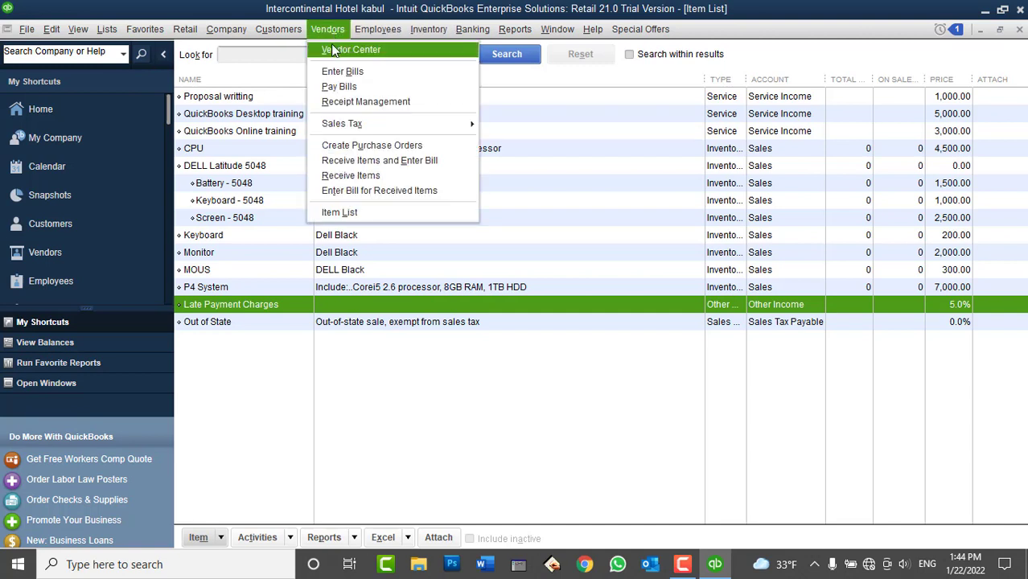
pyautogui.click(358, 146)
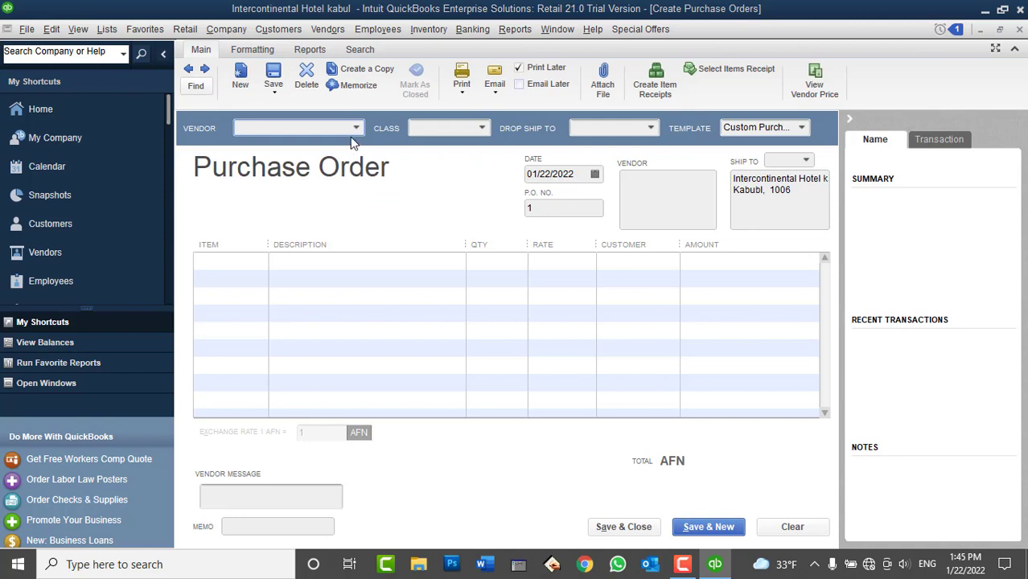
pyautogui.click(357, 128)
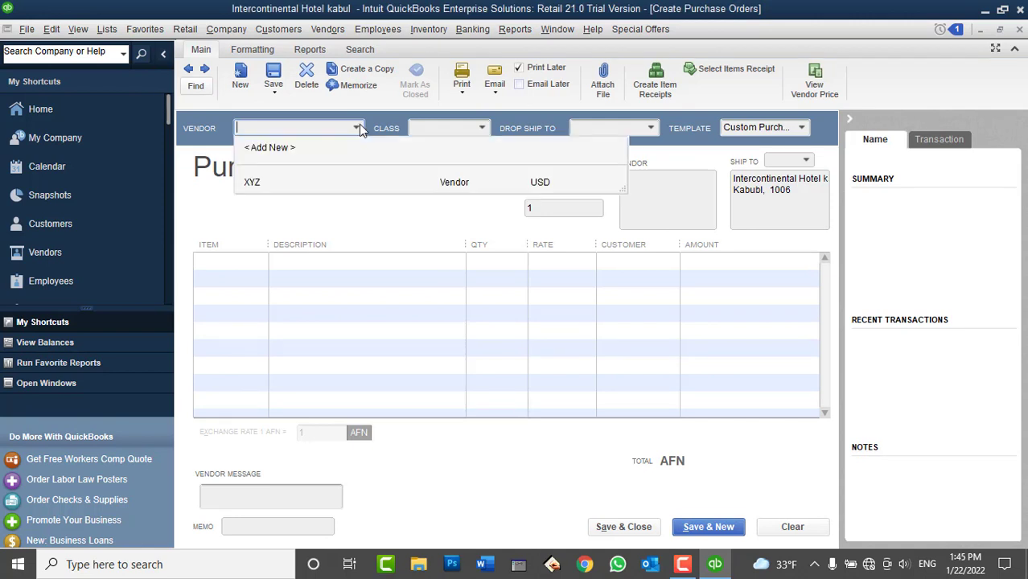
pyautogui.click(285, 183)
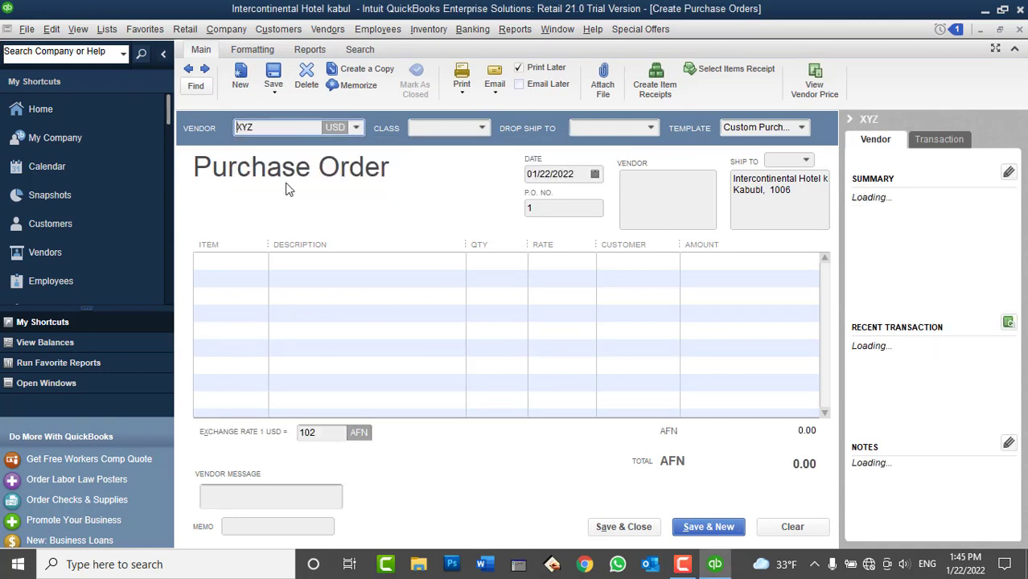
pyautogui.click(257, 263)
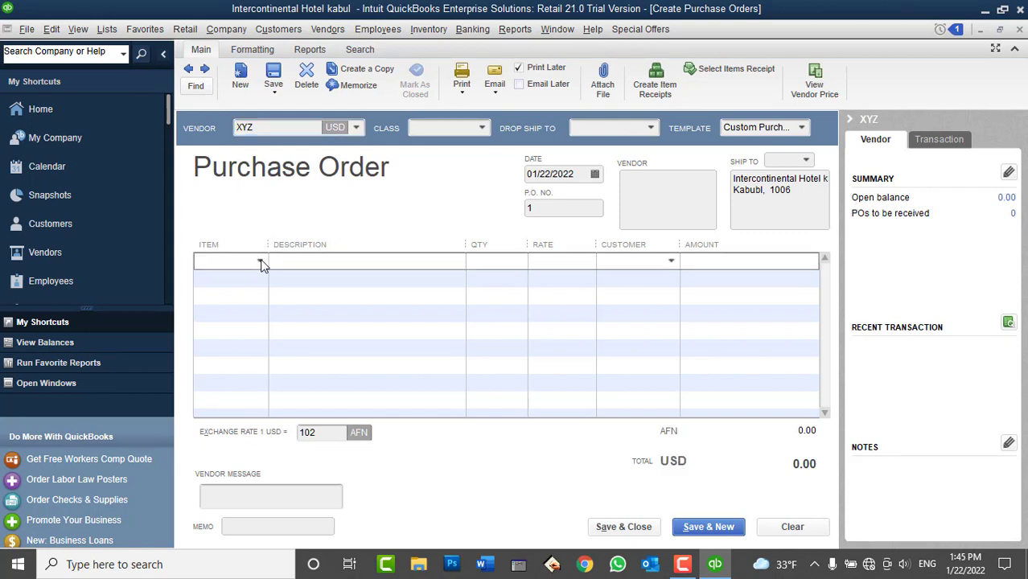
pyautogui.click(259, 262)
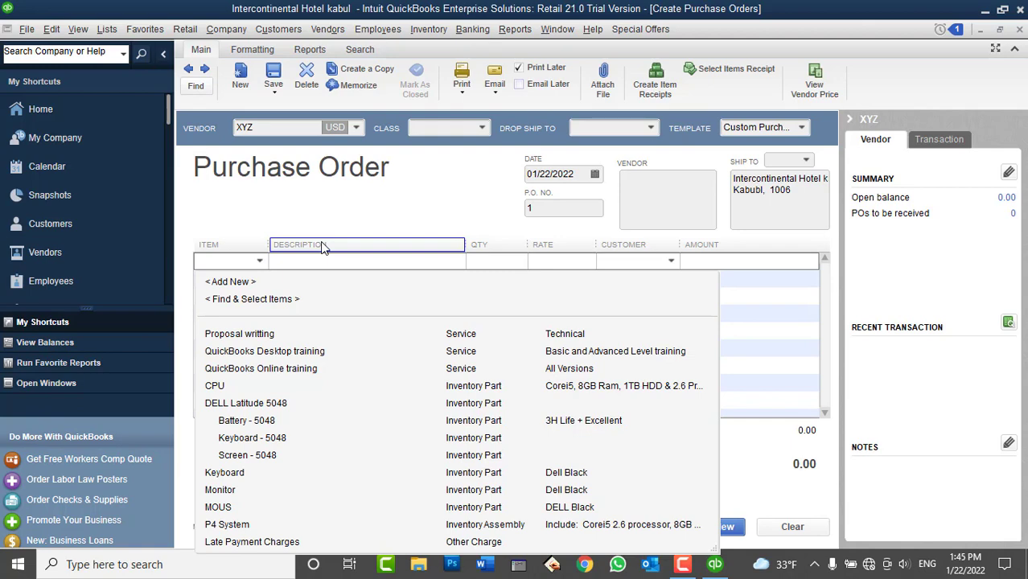
pyautogui.click(1019, 30)
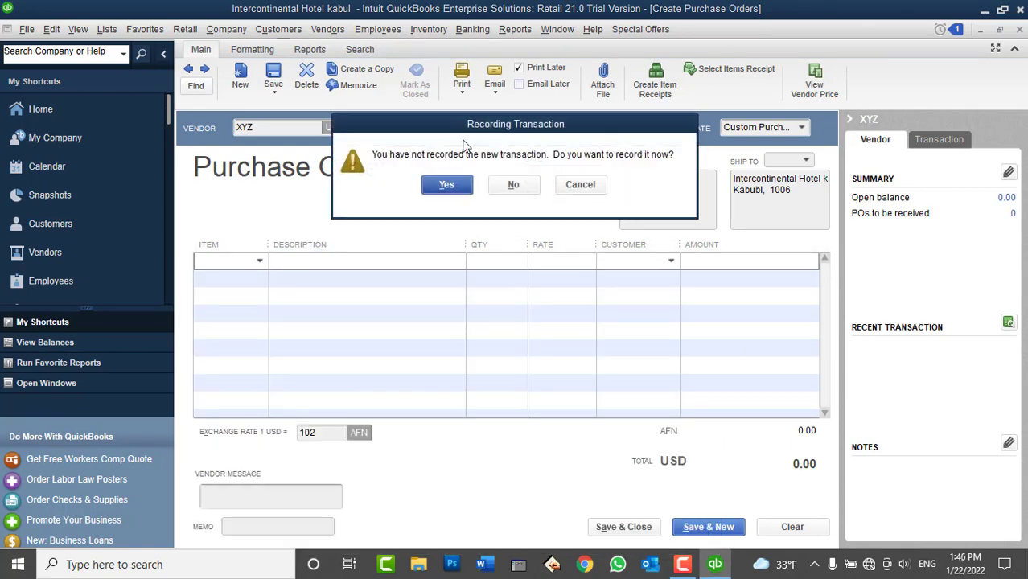
pyautogui.click(512, 185)
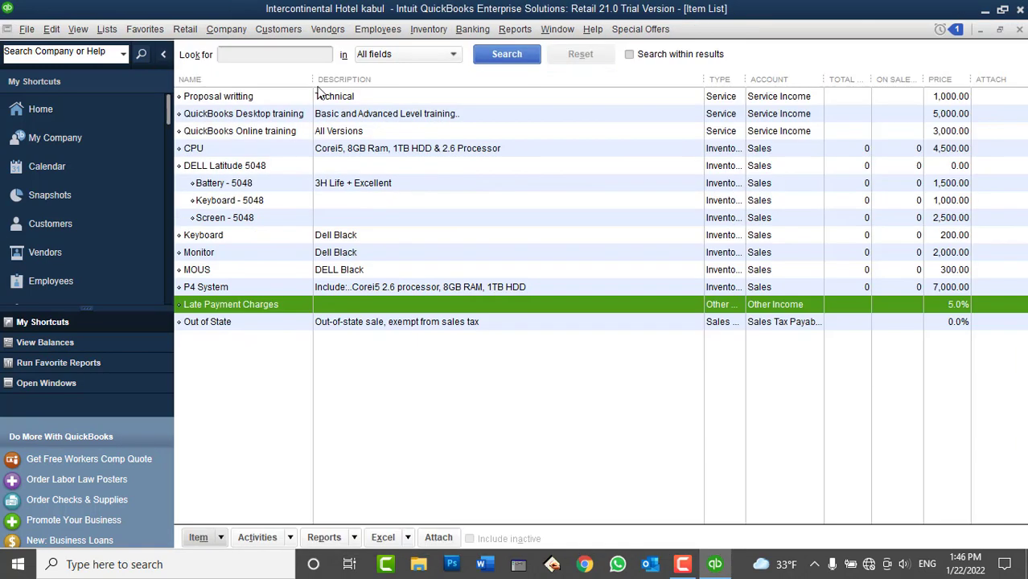
# Start a new customer invoice and select ABC as its customer
pyautogui.click(249, 406)
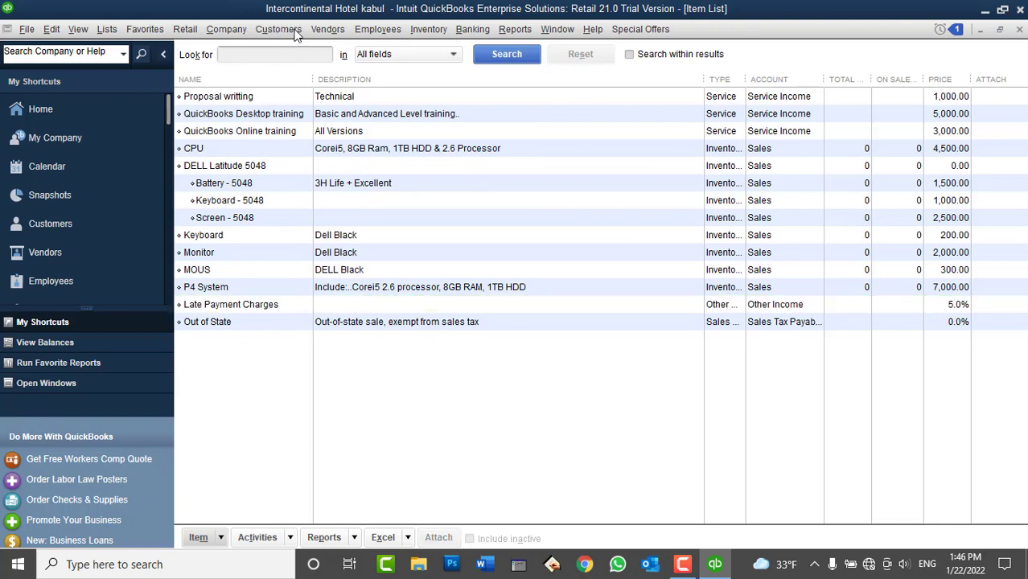
pyautogui.click(278, 29)
pyautogui.click(297, 123)
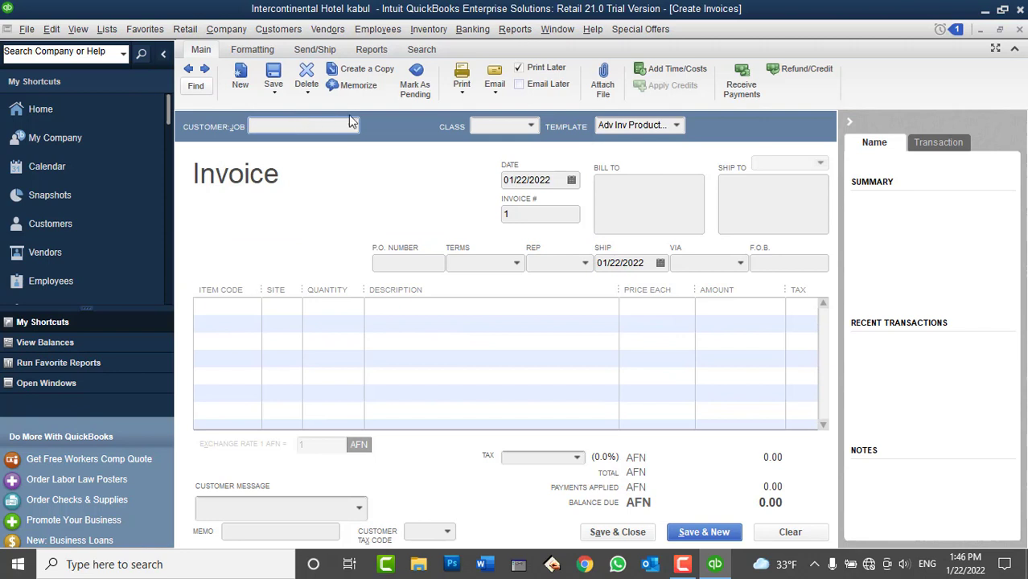
pyautogui.click(351, 125)
pyautogui.click(285, 180)
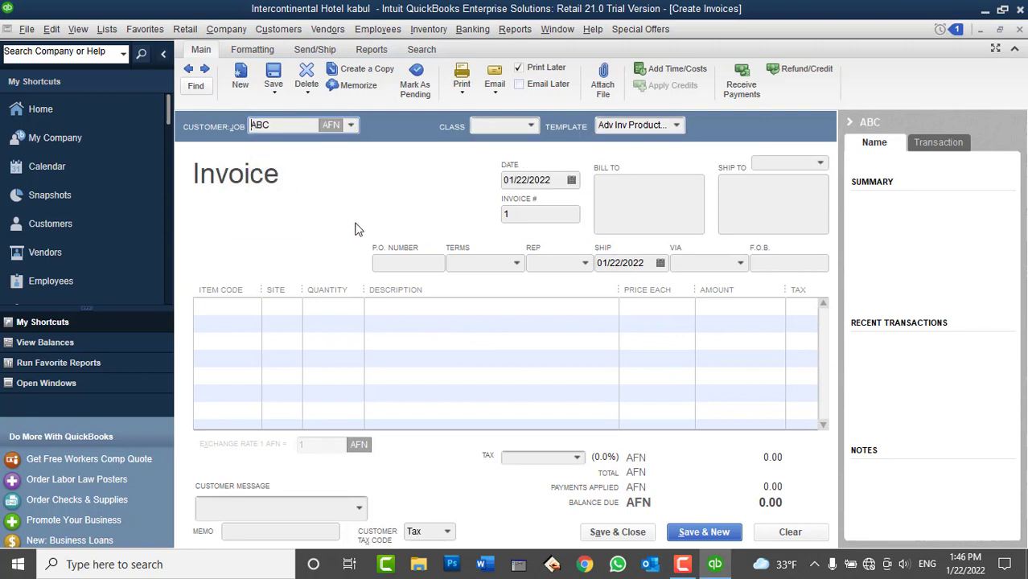
# Try the Proposal writting service and its tax code choices on the invoice's first line, and discard the invoice
pyautogui.click(249, 308)
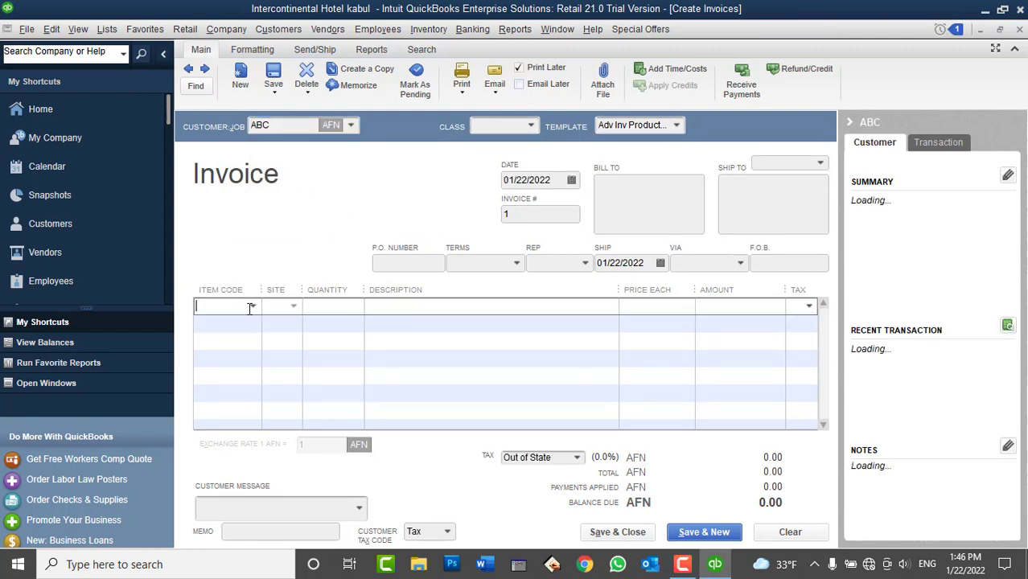
pyautogui.click(253, 307)
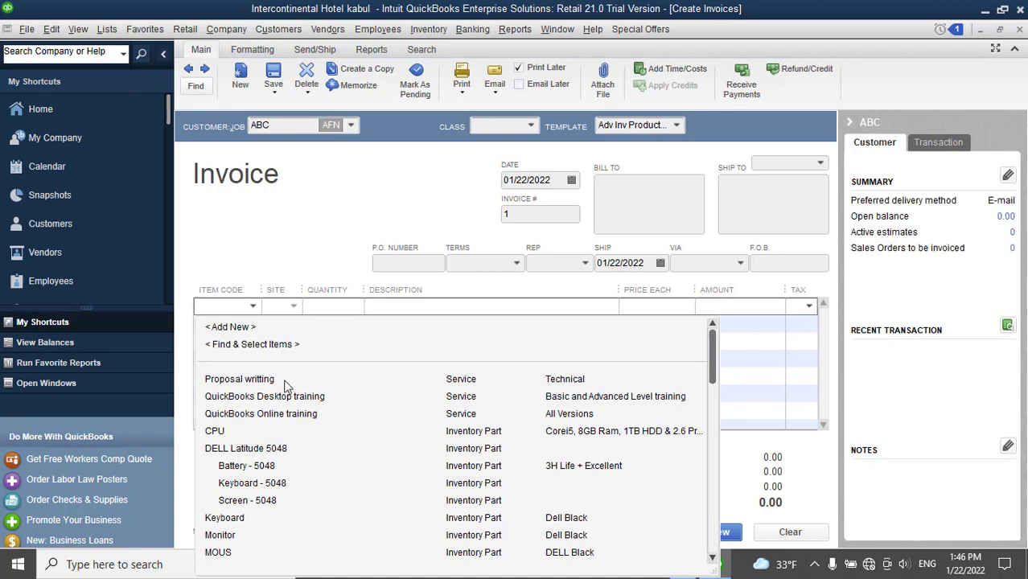
pyautogui.click(283, 382)
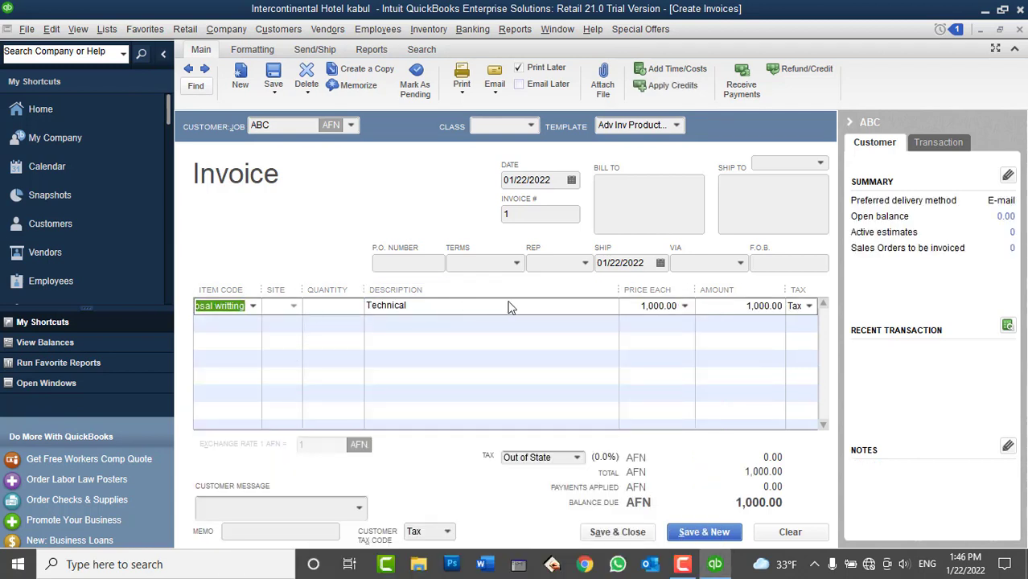
pyautogui.click(810, 307)
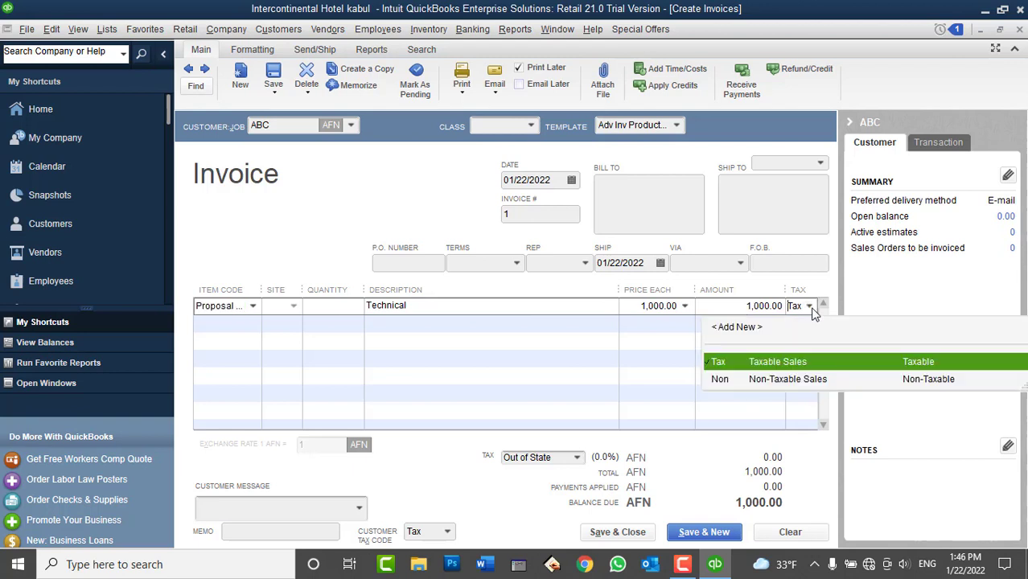
pyautogui.click(810, 307)
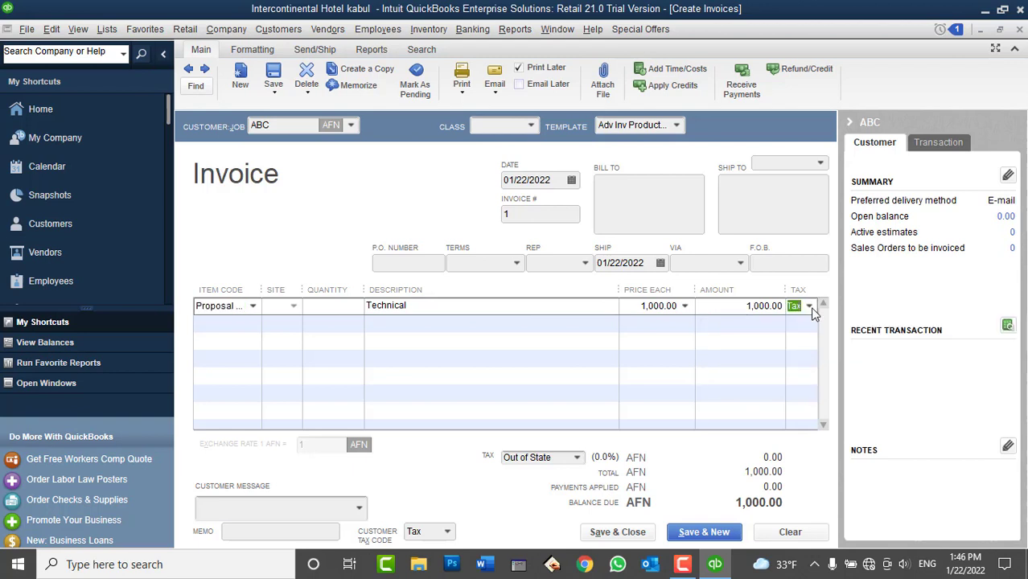
pyautogui.click(804, 532)
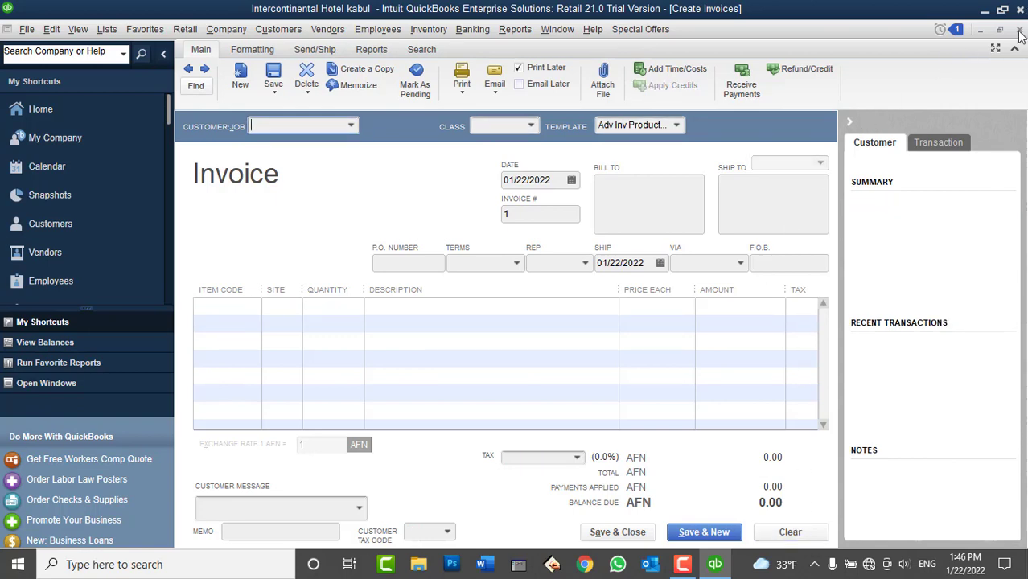
pyautogui.click(1019, 29)
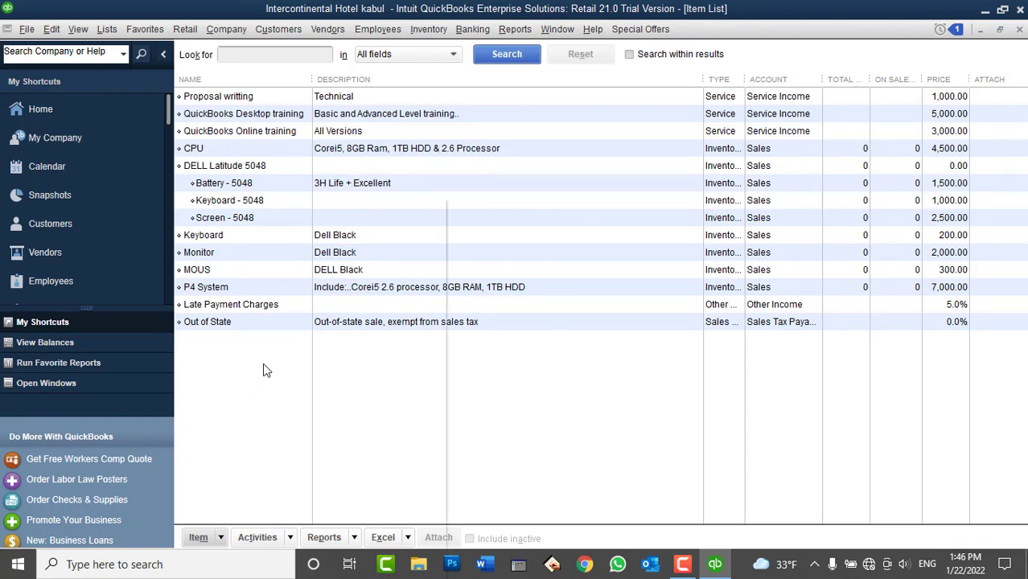
pyautogui.rightClick(263, 367)
pyautogui.click(300, 242)
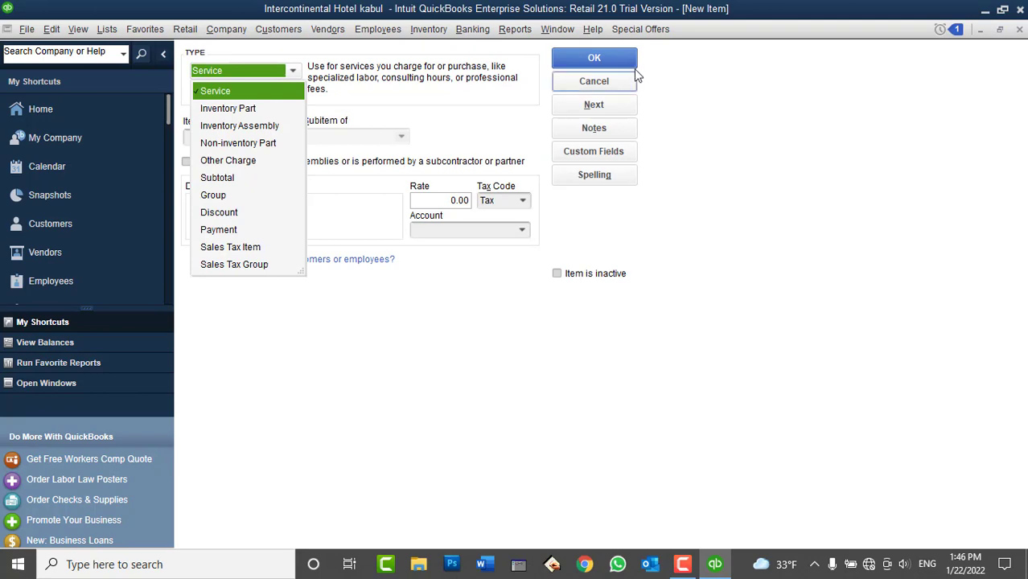
pyautogui.click(593, 81)
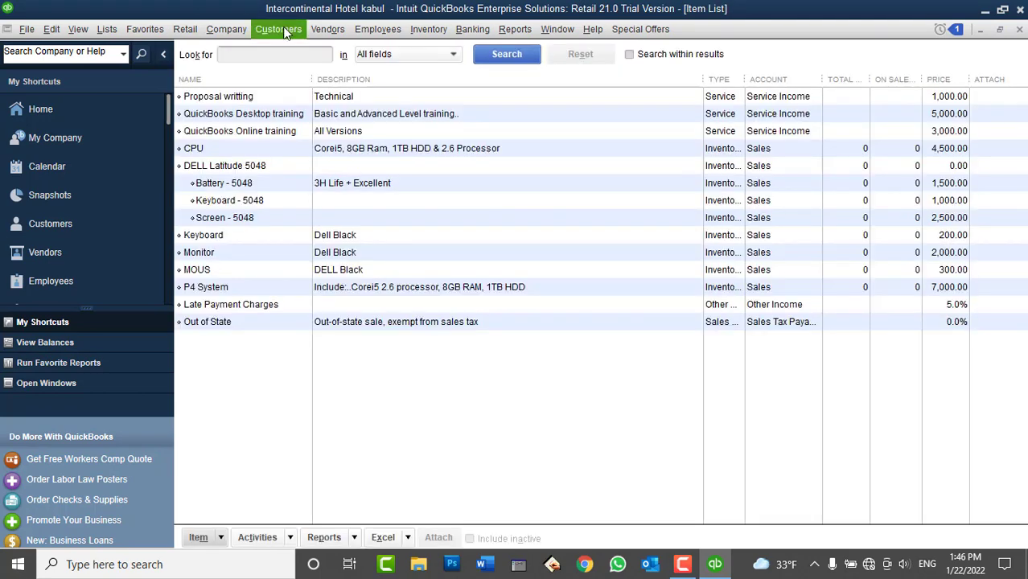
# Start a new customer invoice for ABC
pyautogui.click(300, 31)
pyautogui.click(291, 125)
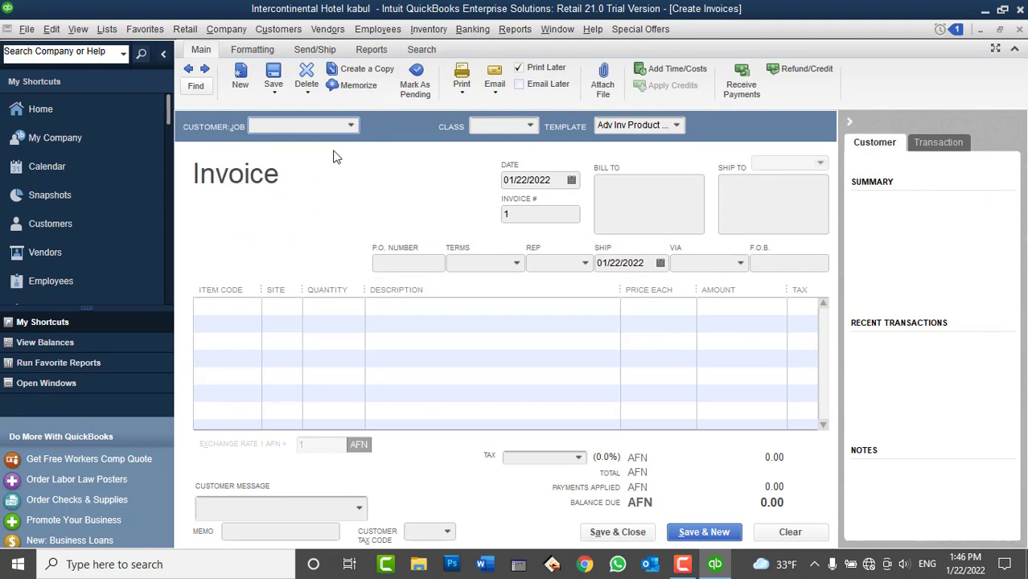
pyautogui.click(351, 125)
pyautogui.click(298, 184)
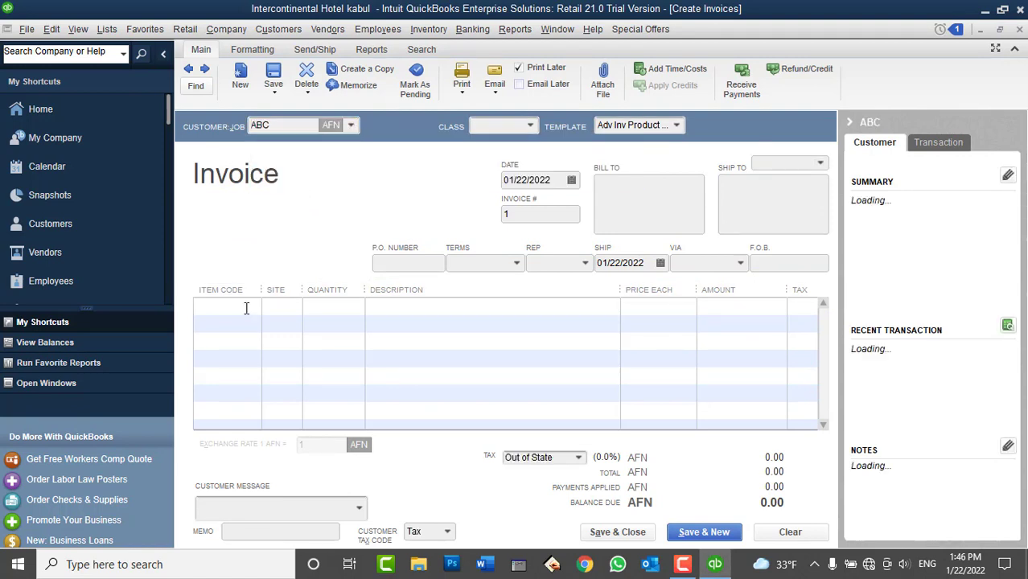
# Add the QuickBooks Desktop training and QuickBooks Online training services as the invoice's first two lines
pyautogui.click(248, 306)
pyautogui.click(251, 307)
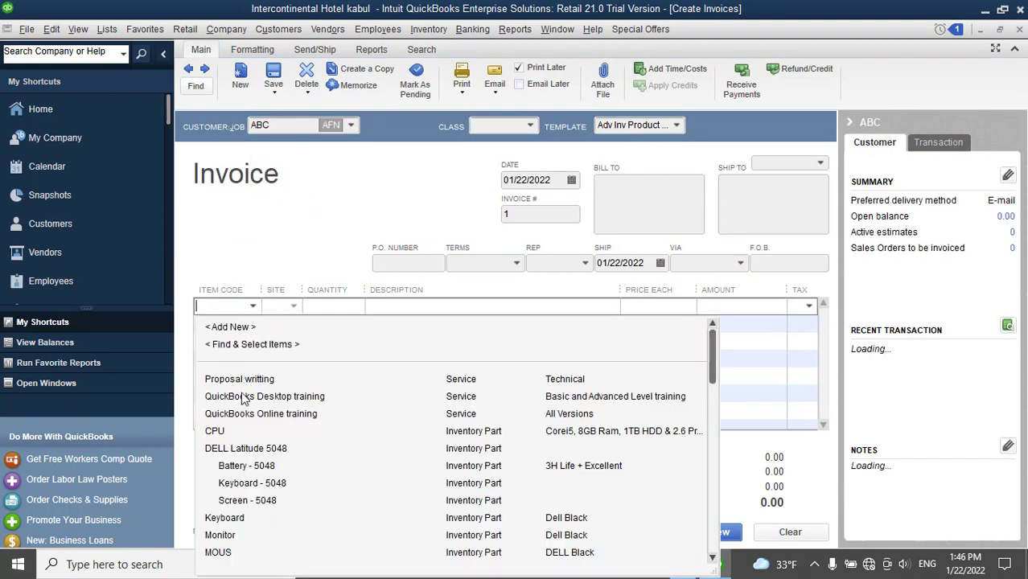
pyautogui.click(245, 398)
pyautogui.click(253, 335)
pyautogui.click(252, 334)
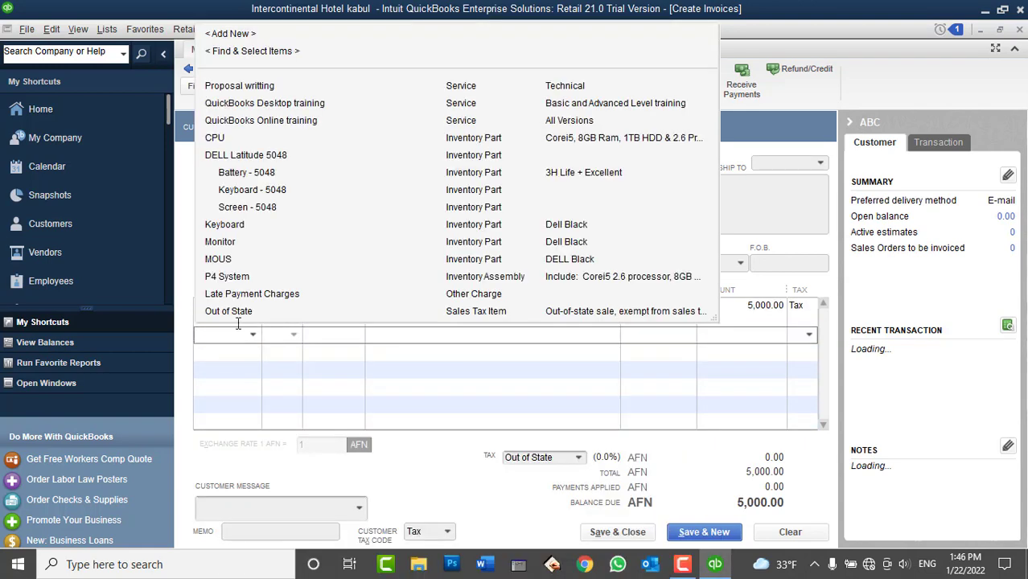
pyautogui.click(240, 119)
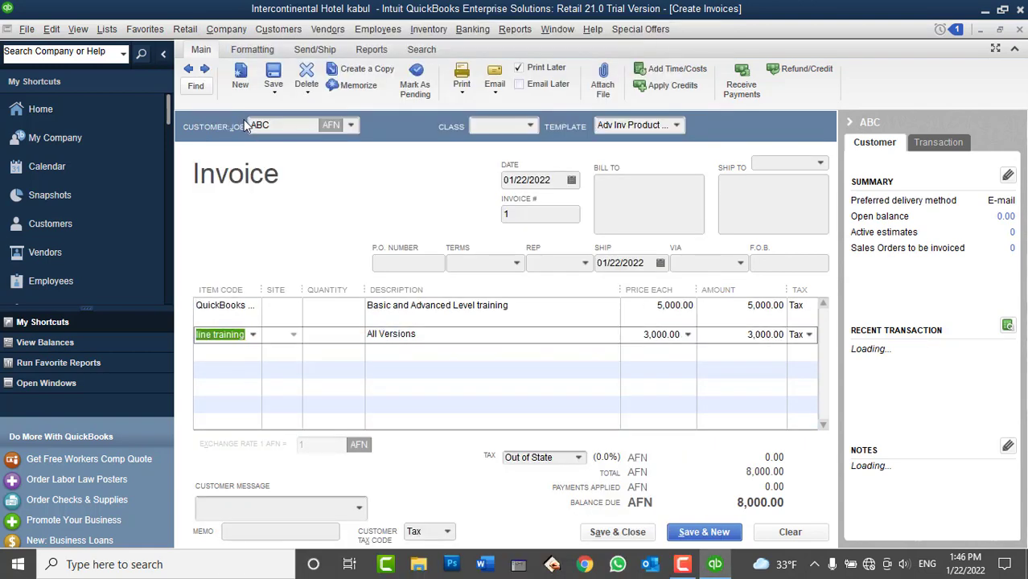
pyautogui.click(561, 309)
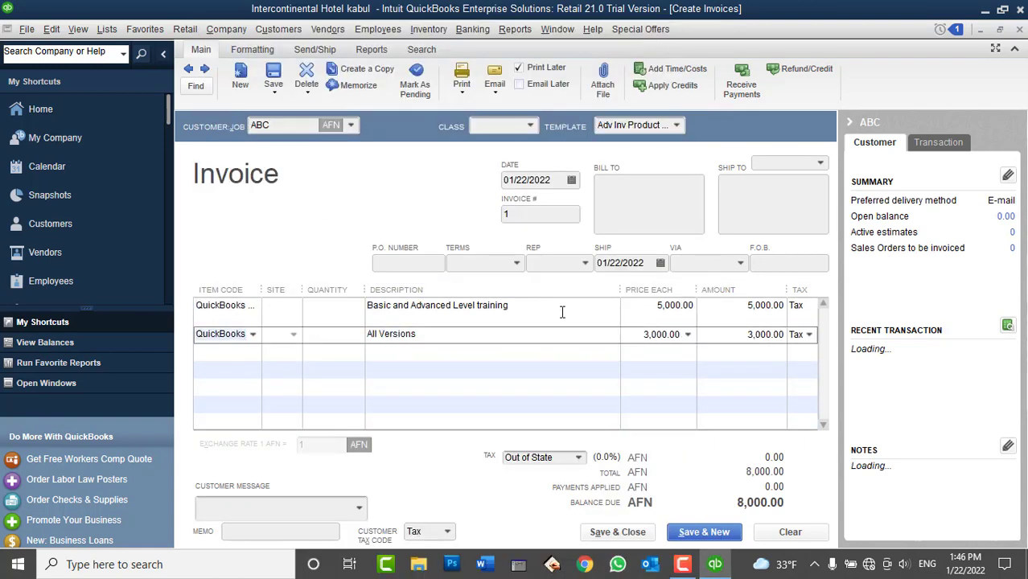
pyautogui.click(659, 357)
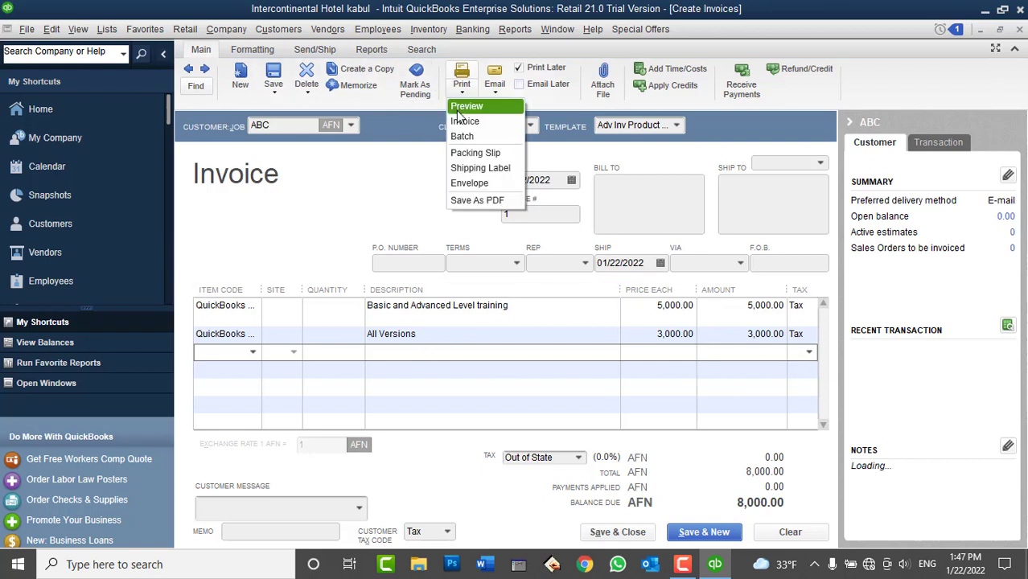
# Preview the invoice's printout, suppressing the shipping labels message for the future, and close the preview after checking the total
pyautogui.click(480, 168)
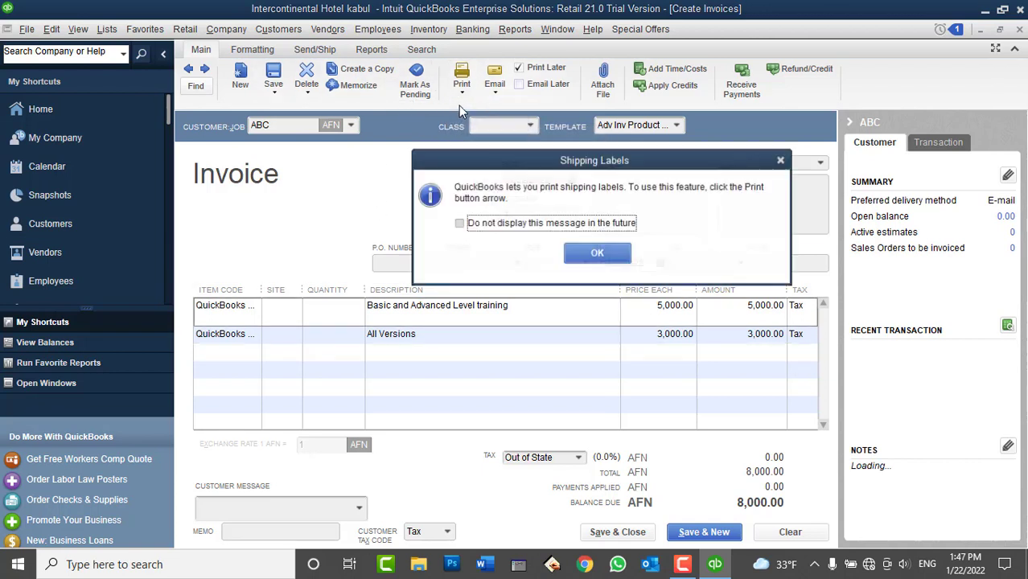
pyautogui.click(568, 229)
pyautogui.click(593, 253)
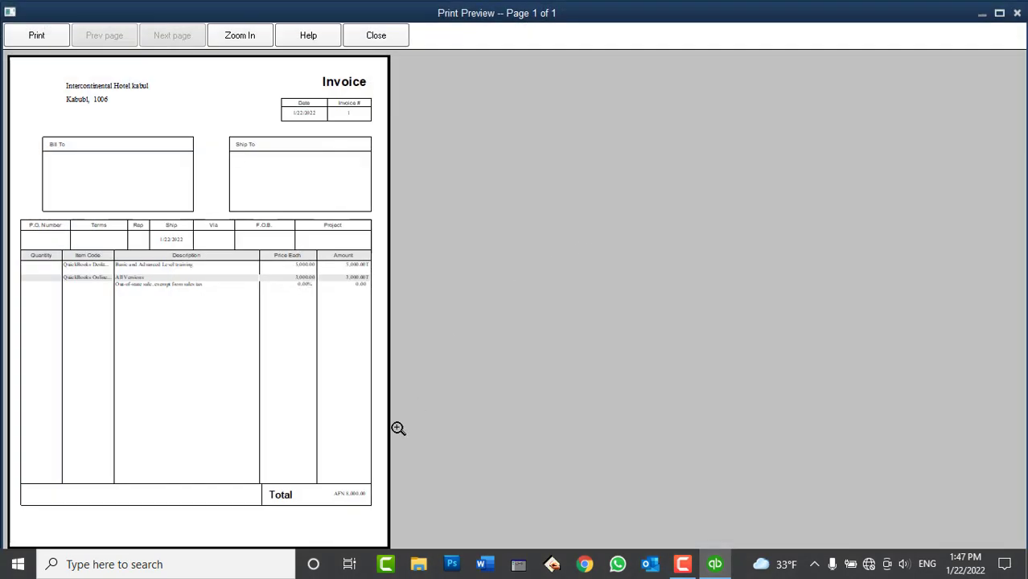
pyautogui.click(358, 491)
pyautogui.click(430, 382)
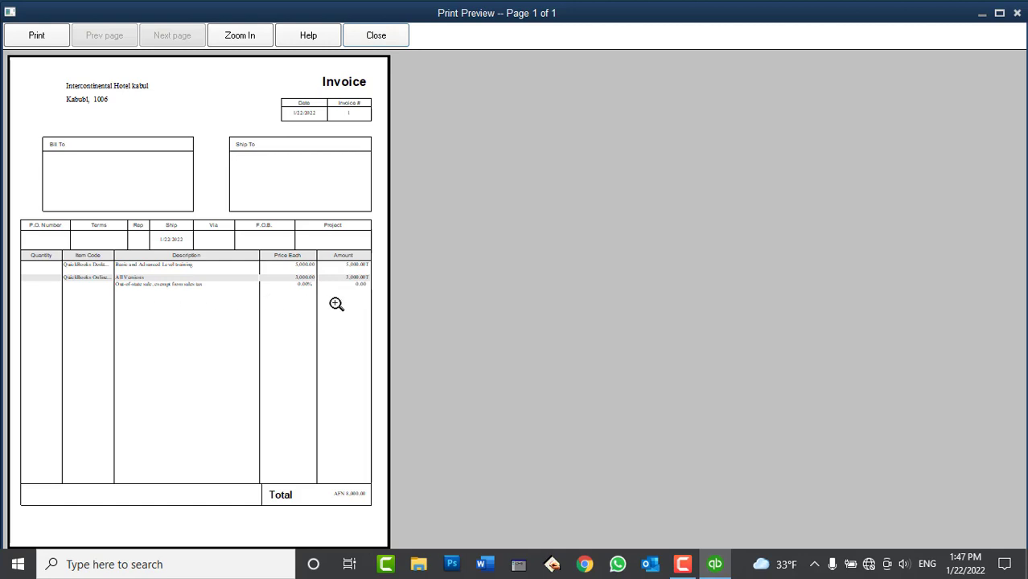
pyautogui.click(385, 37)
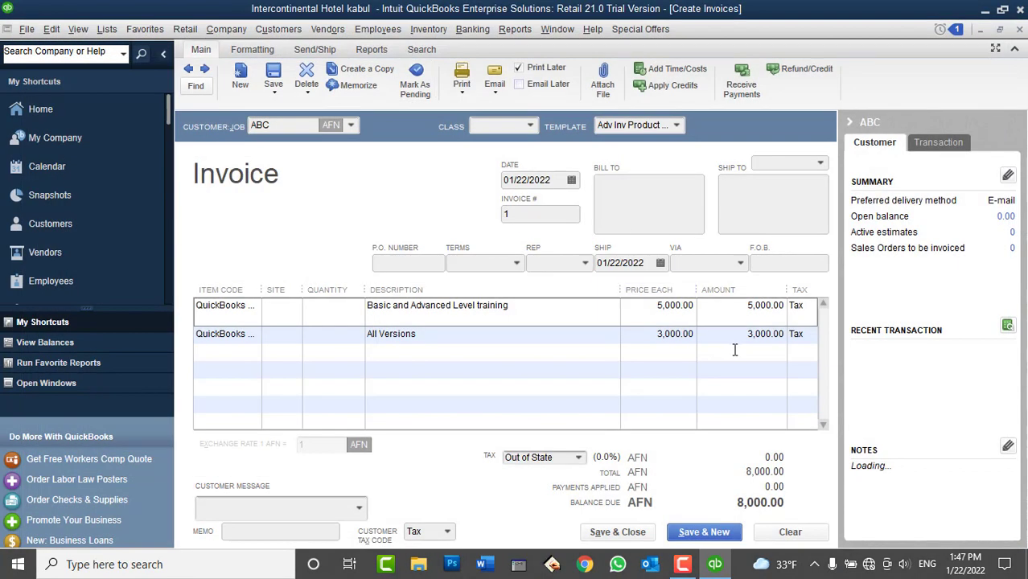
# Start a new item of type Subtotal from the item list
pyautogui.click(231, 30)
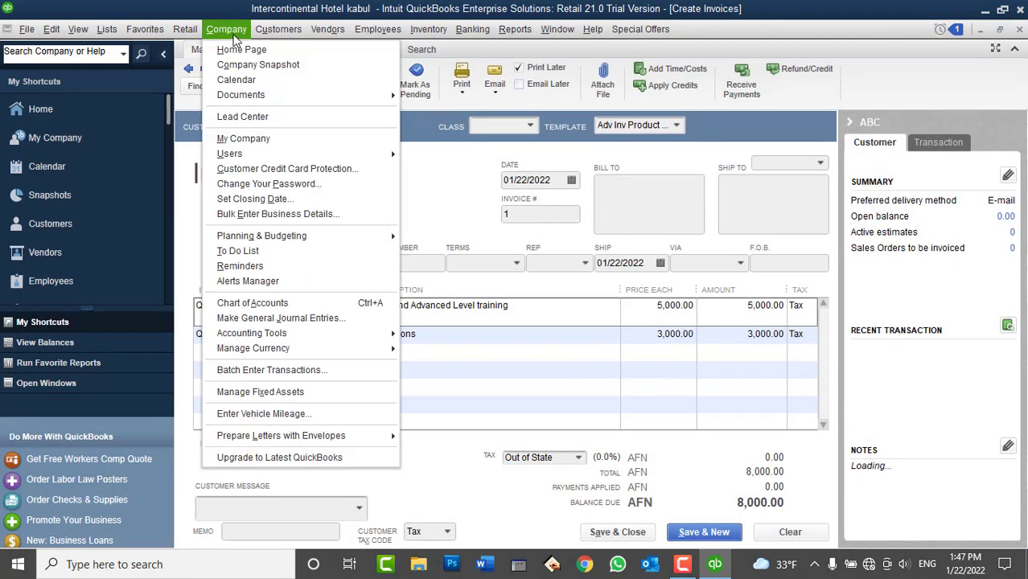
pyautogui.moveTo(101, 29)
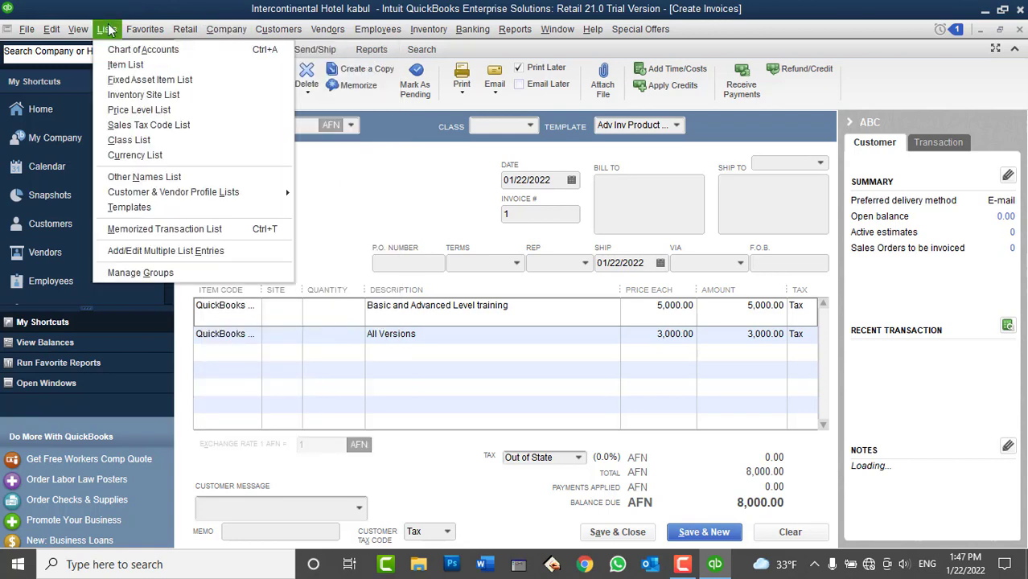
pyautogui.click(121, 67)
pyautogui.rightClick(278, 385)
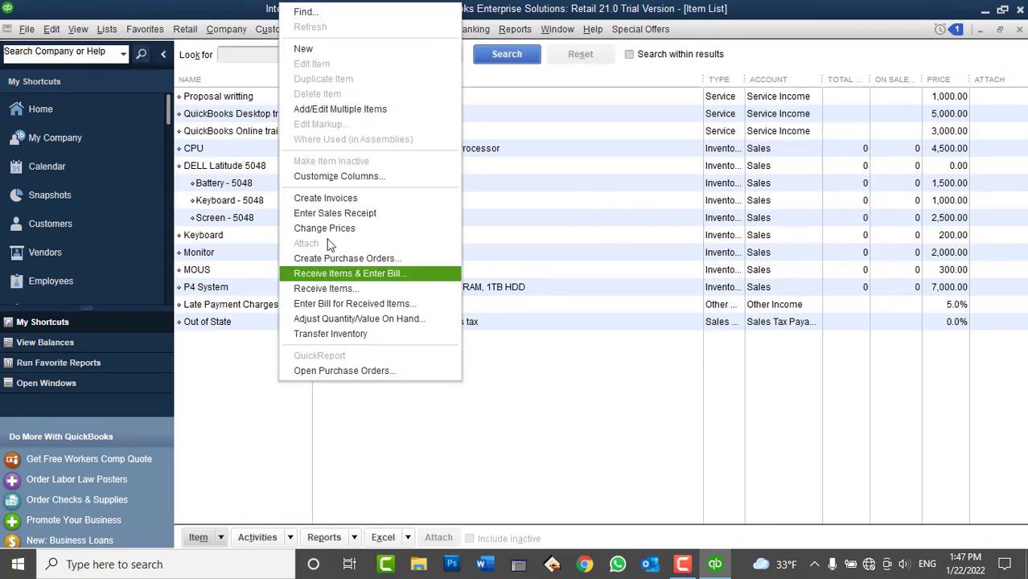
pyautogui.click(304, 48)
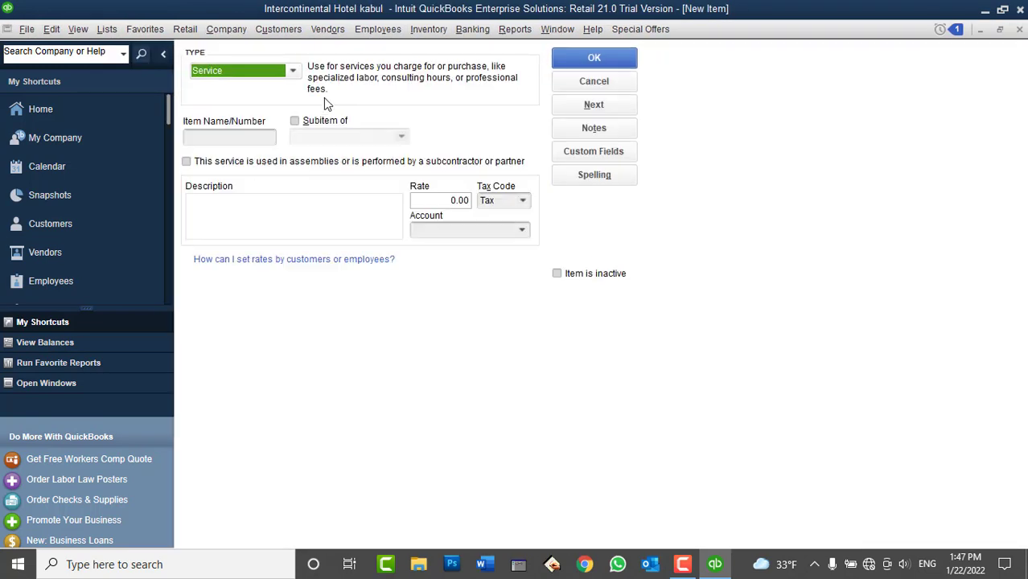
pyautogui.click(238, 178)
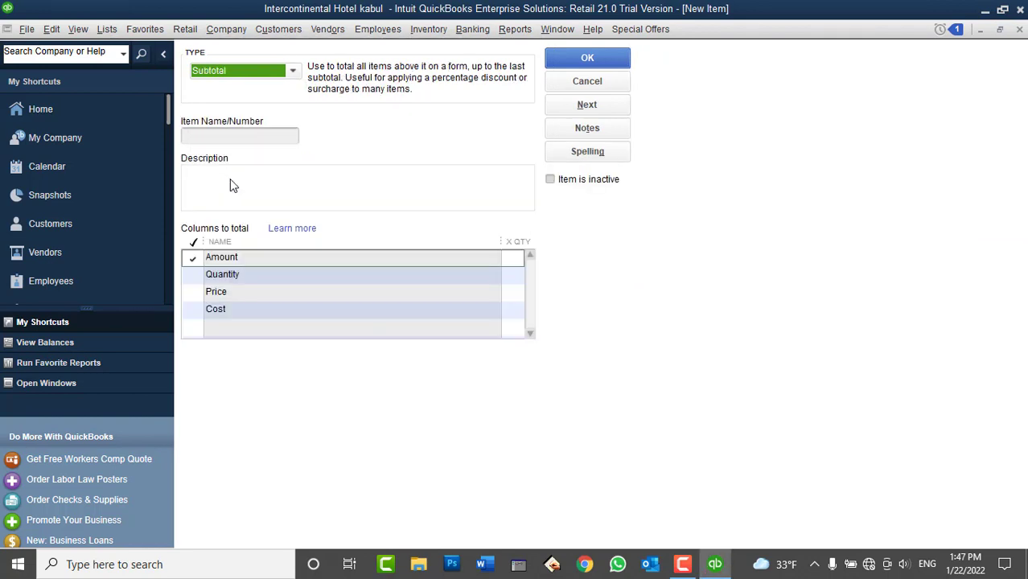
# Name the subtotal item Total Amount, save it, and return to the open invoice
pyautogui.click(248, 138)
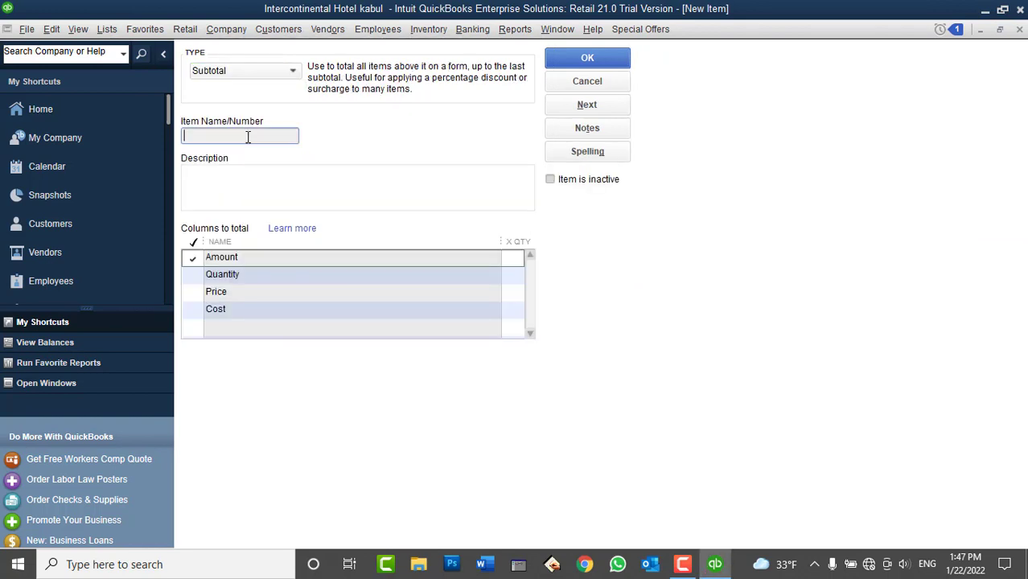
pyautogui.write('Total A')
pyautogui.write('mount')
pyautogui.click(563, 54)
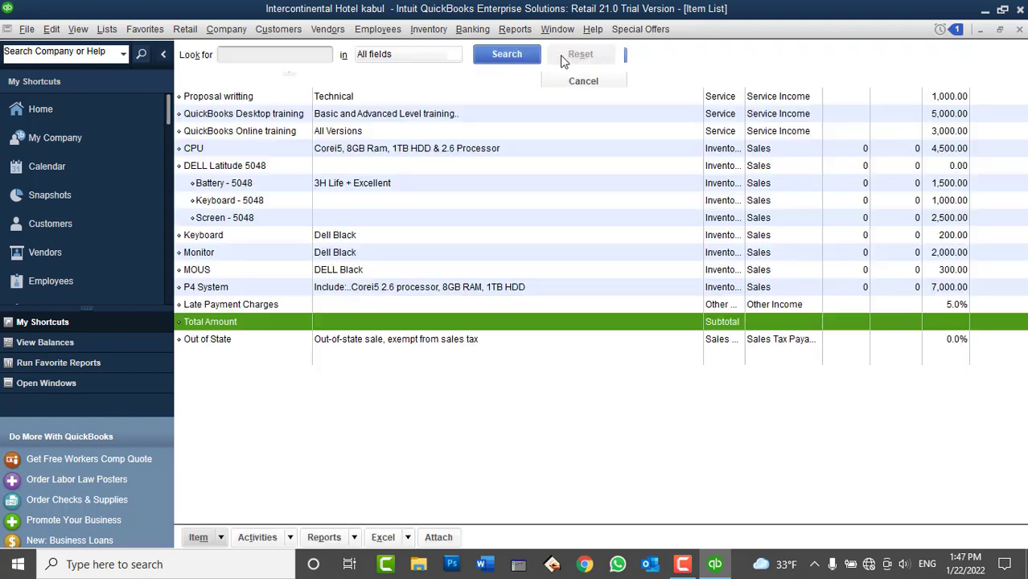
pyautogui.click(1019, 30)
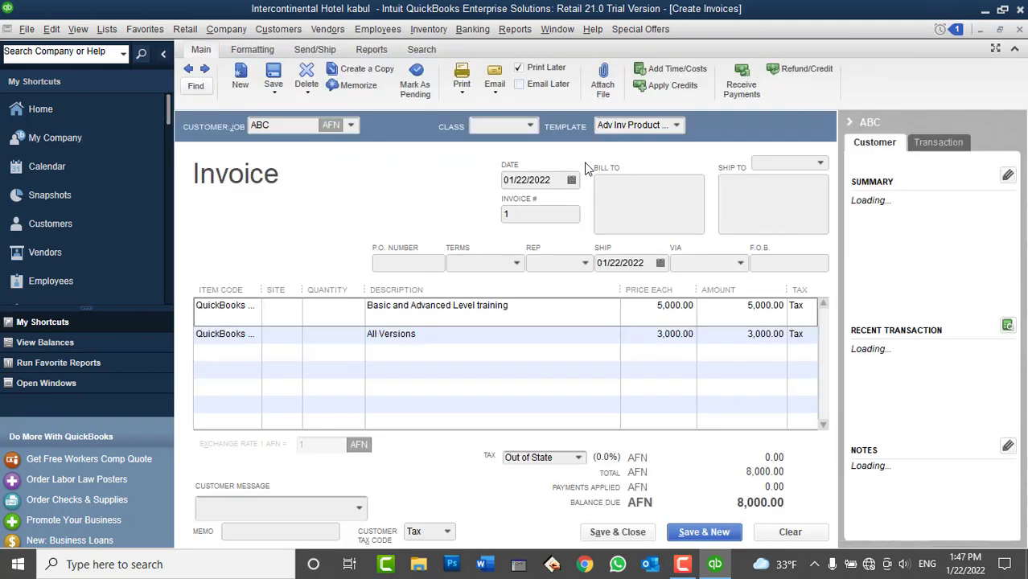
# Add the Total Amount subtotal item below the two training lines of the invoice
pyautogui.click(237, 352)
pyautogui.click(253, 352)
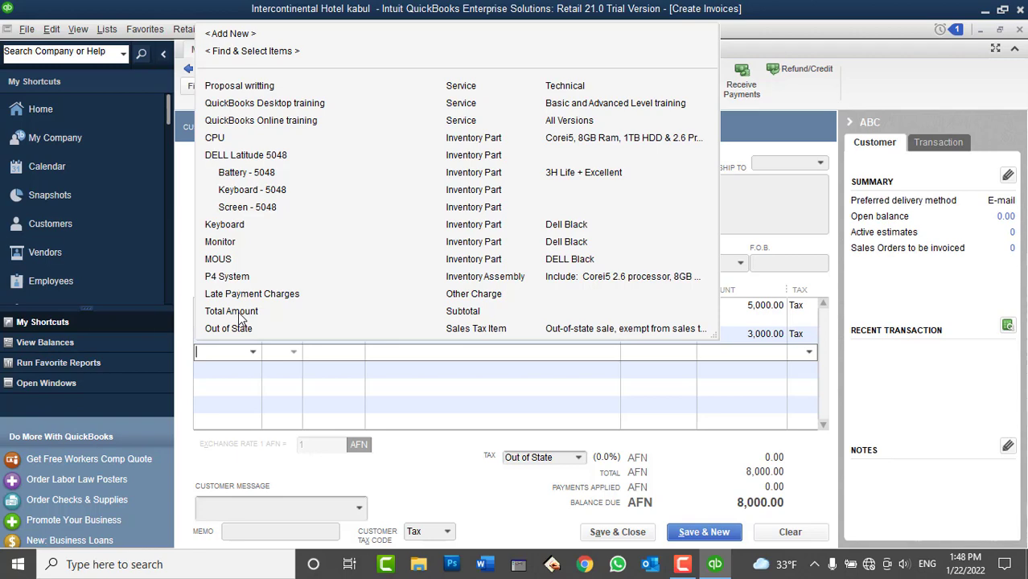
pyautogui.click(238, 311)
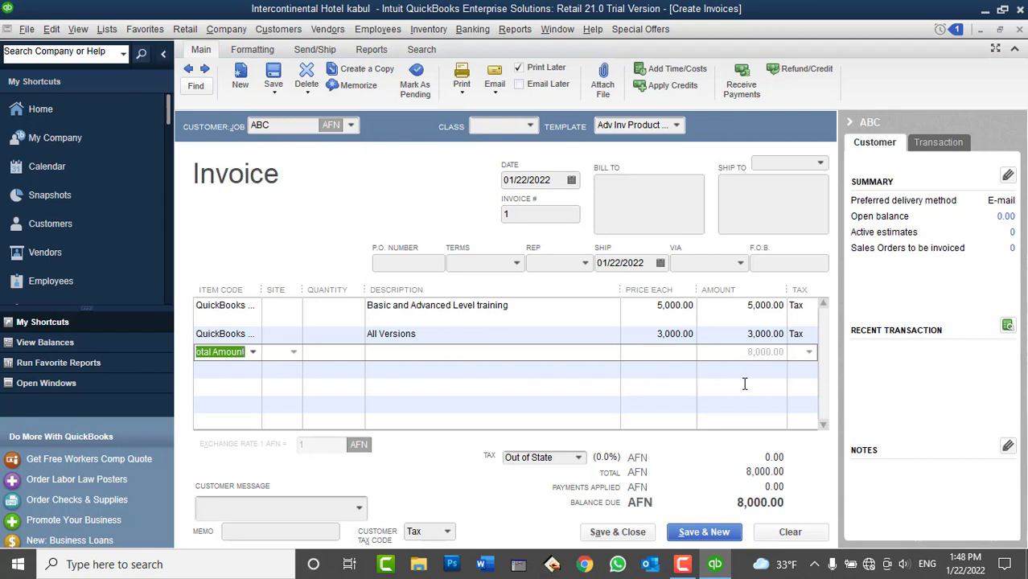
# Preview the invoice's printout, examine the subtotal line up close, and close the preview
pyautogui.click(463, 93)
pyautogui.click(466, 107)
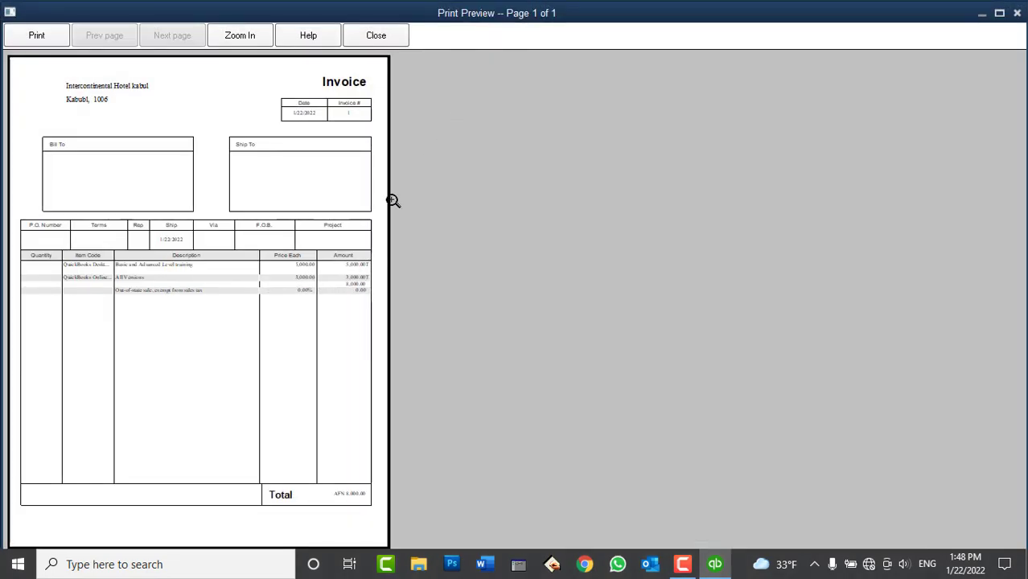
pyautogui.click(339, 292)
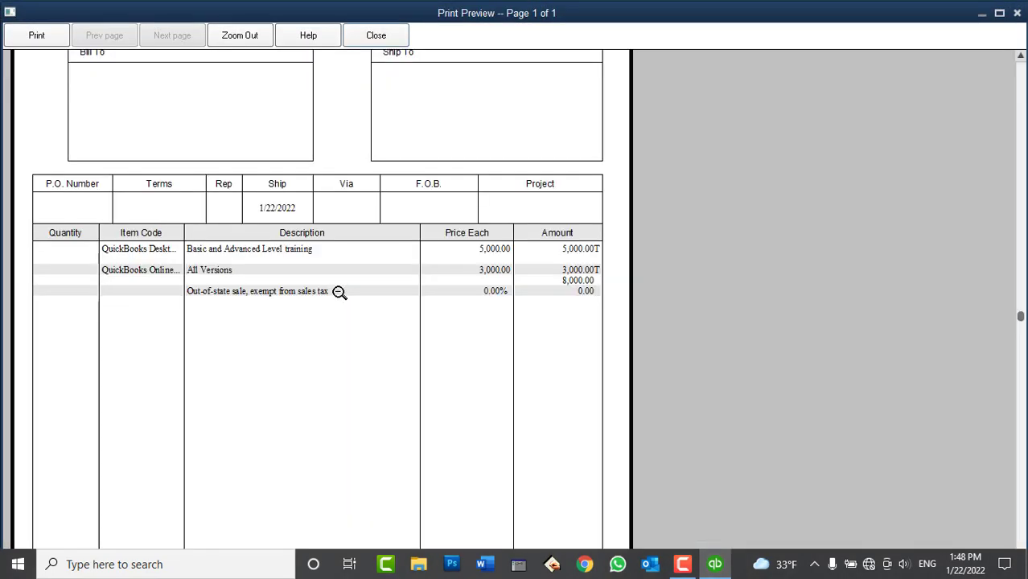
pyautogui.click(596, 278)
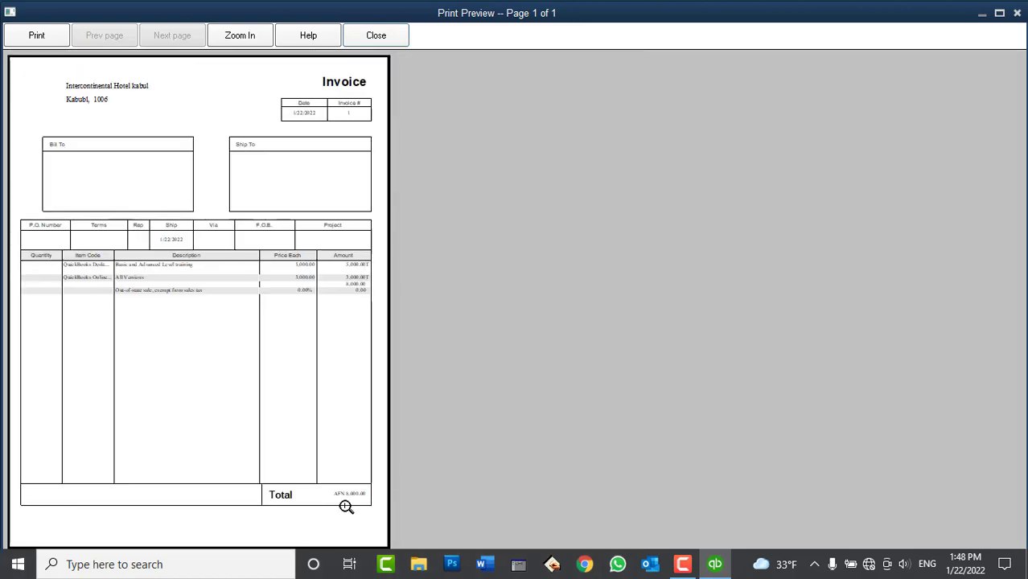
pyautogui.click(374, 36)
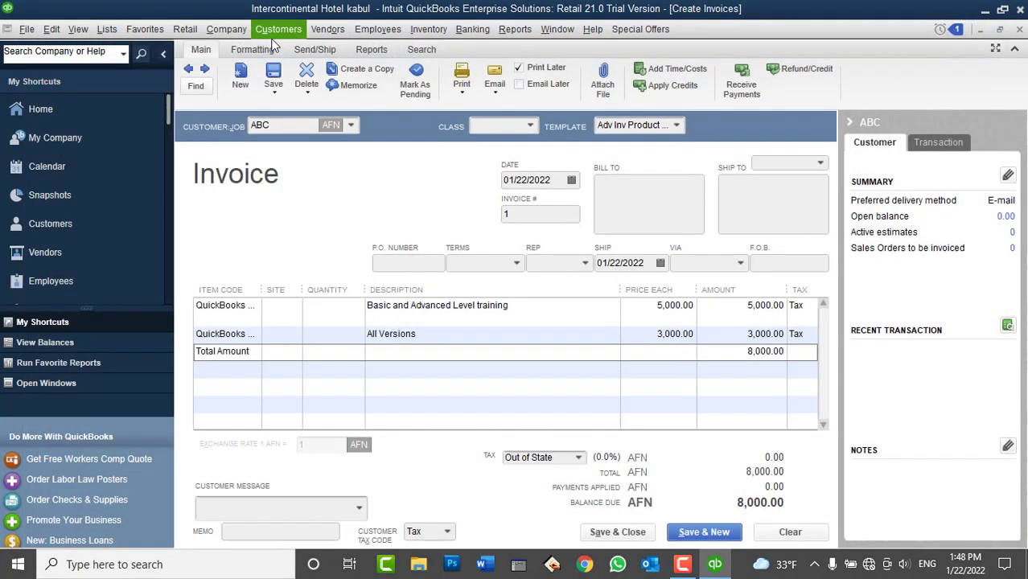
# Start a new item of type Group from the item list
pyautogui.click(107, 29)
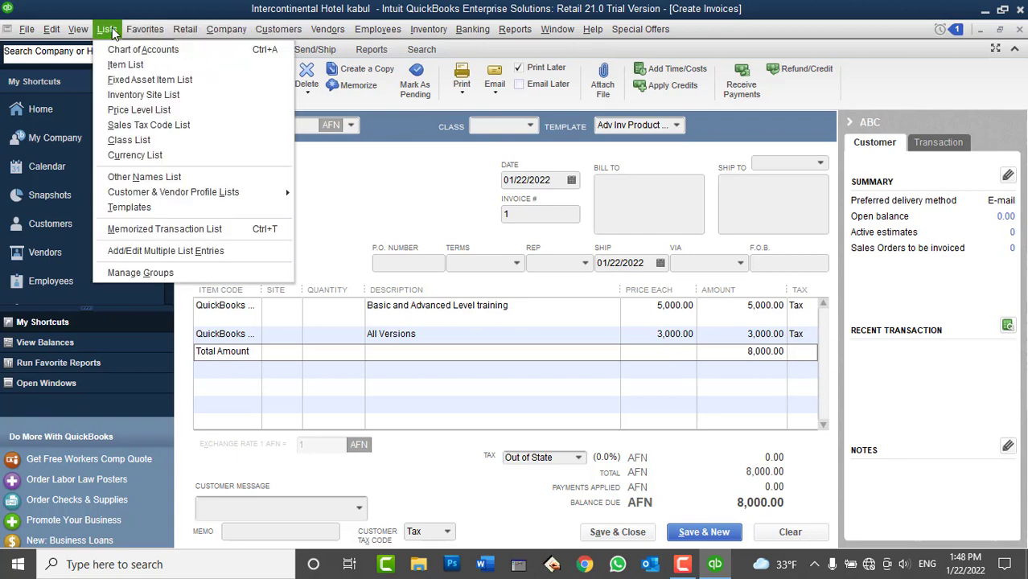
pyautogui.click(119, 63)
pyautogui.rightClick(424, 415)
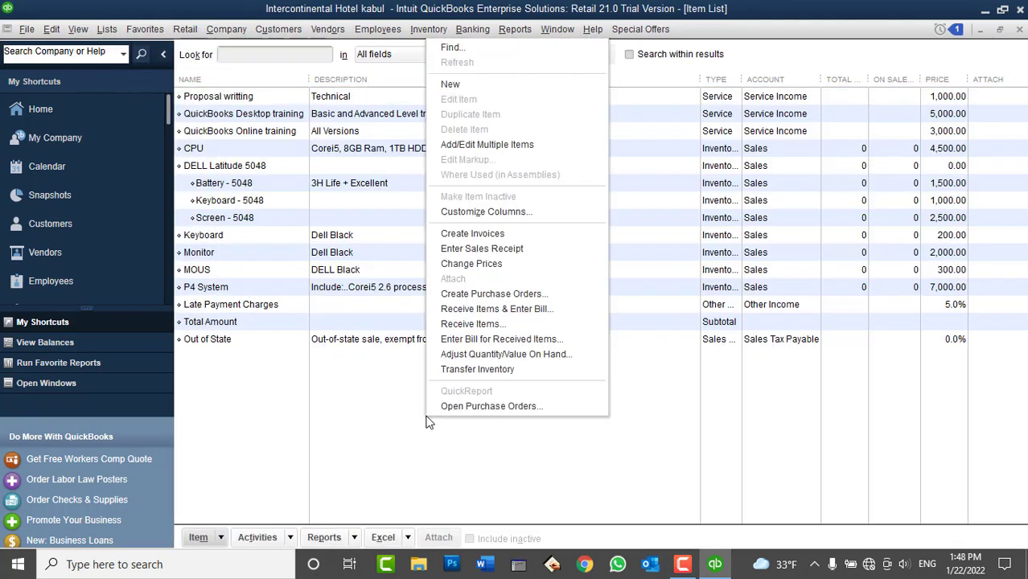
pyautogui.click(474, 87)
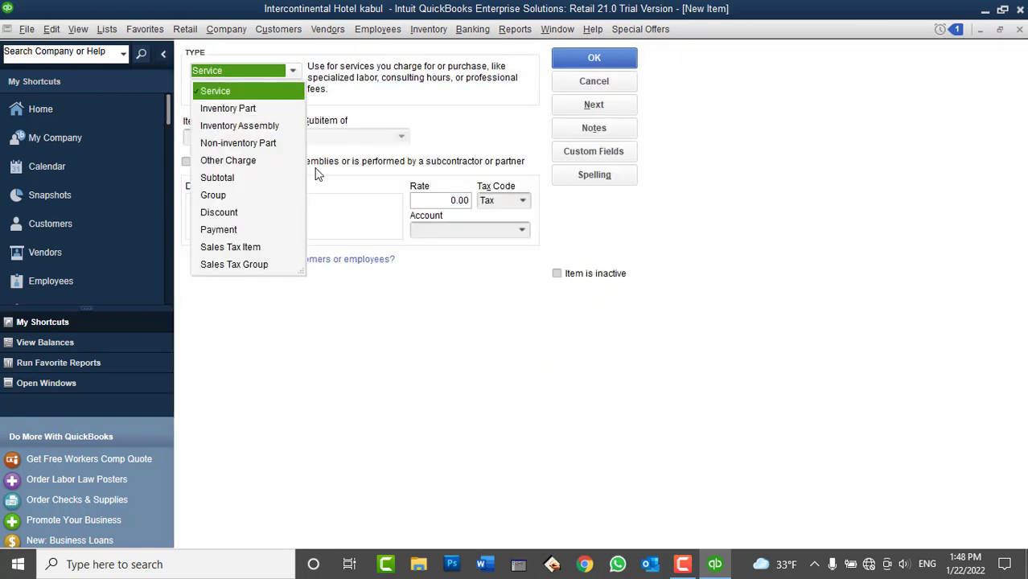
pyautogui.click(214, 196)
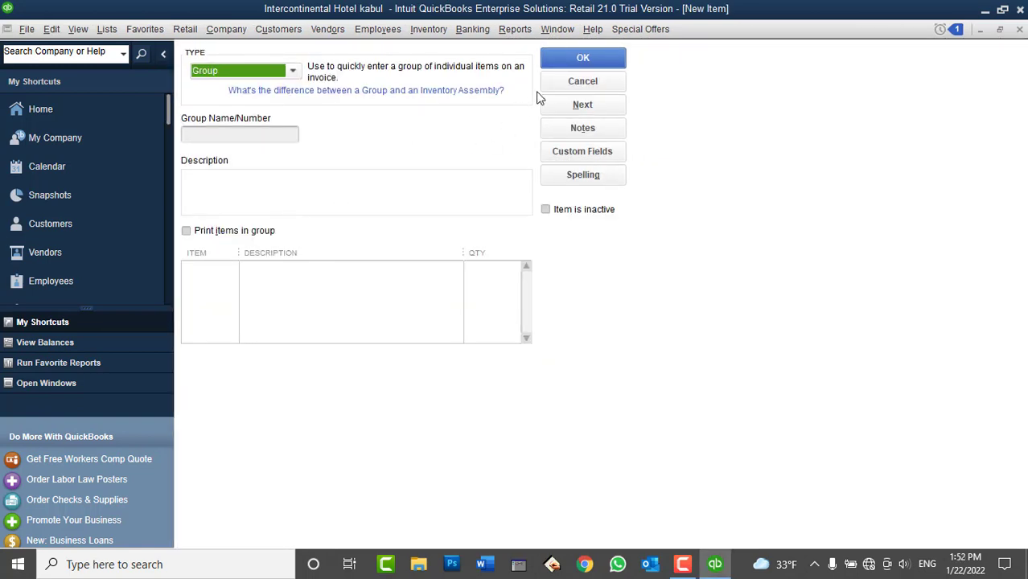
pyautogui.click(261, 72)
pyautogui.click(218, 93)
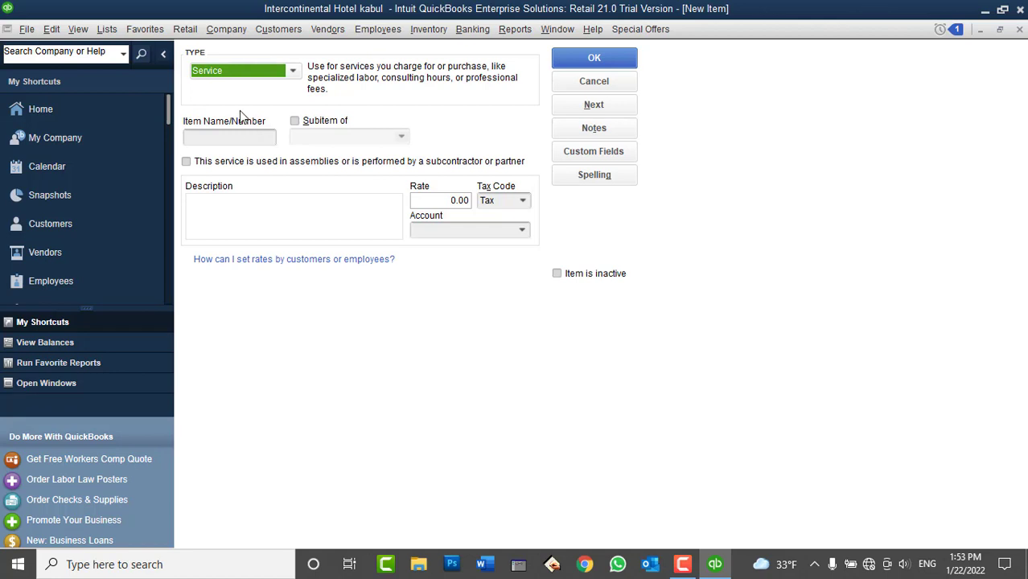
pyautogui.click(219, 73)
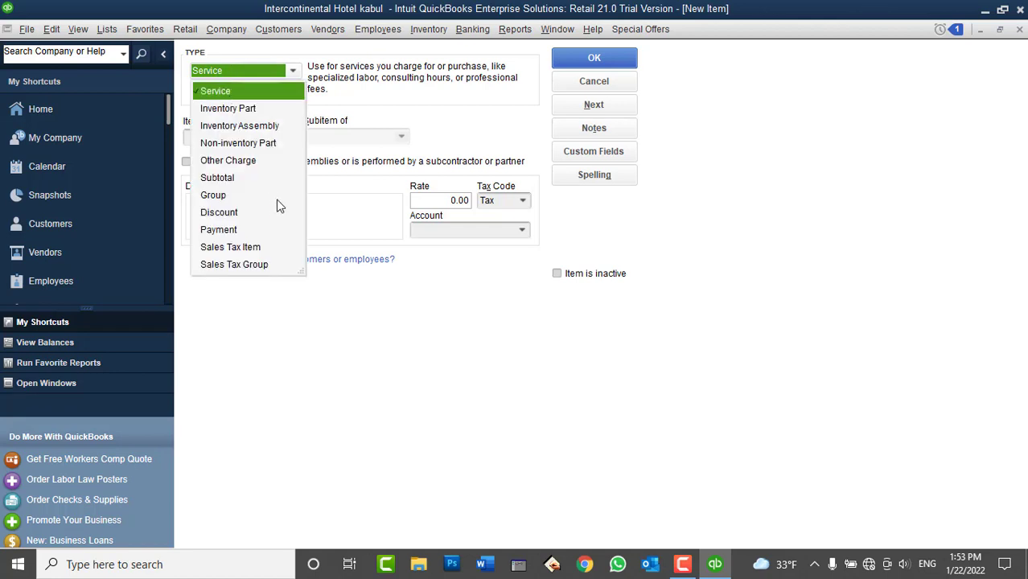
pyautogui.click(233, 195)
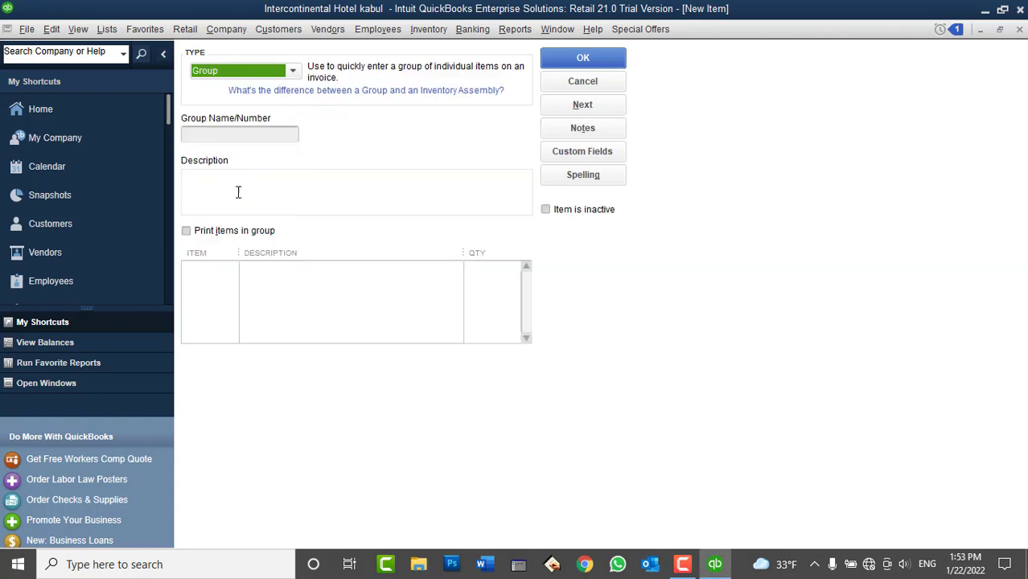
# Name the group item Accounting Classess
pyautogui.click(235, 136)
pyautogui.write('Fin')
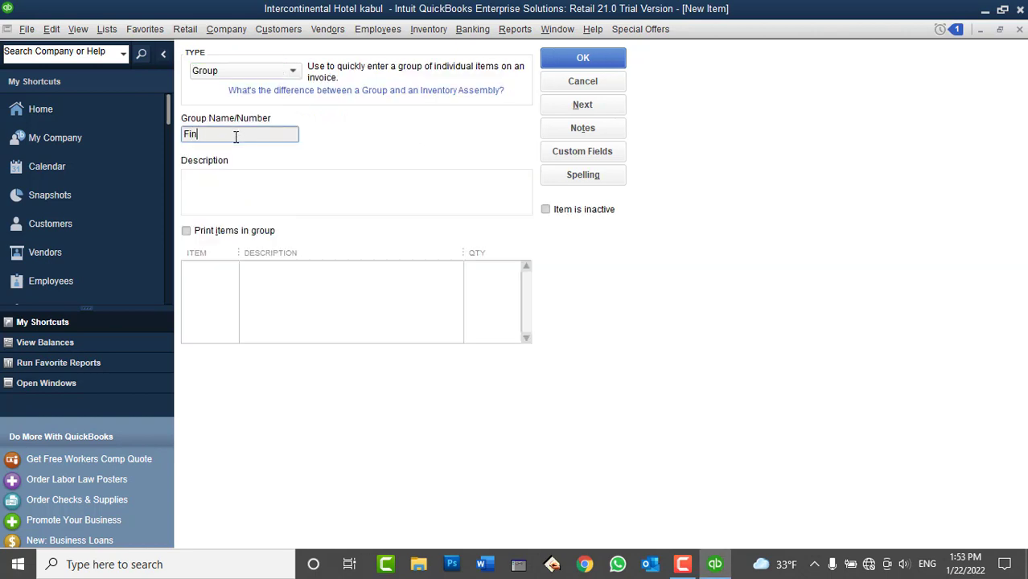
pyautogui.press('BackSpace')
pyautogui.press('BackSpace')
pyautogui.press('BackSpace')
pyautogui.write('Financ')
pyautogui.press('BackSpace')
pyautogui.press('BackSpace')
pyautogui.press('BackSpace')
pyautogui.press('BackSpace')
pyautogui.press('BackSpace')
pyautogui.press('BackSpace')
pyautogui.write('Accounting Classess')
# Describe the group as "This Course Inlcude:" with QuickBooks Desktop, QuickBooks Online and Excel Financial Accounting on separate lines below
pyautogui.click(211, 184)
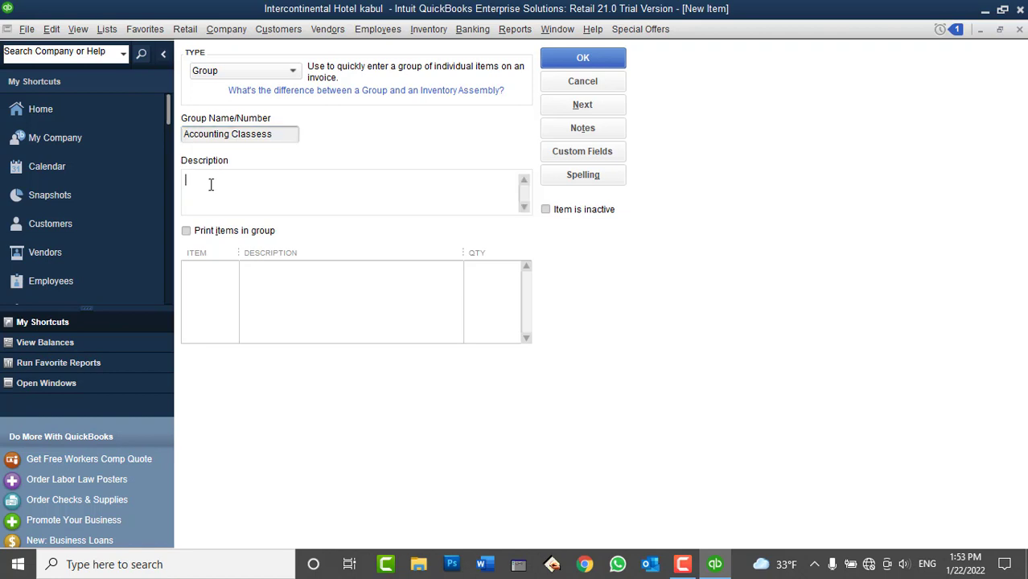
pyautogui.write('This Course Inlcude:')
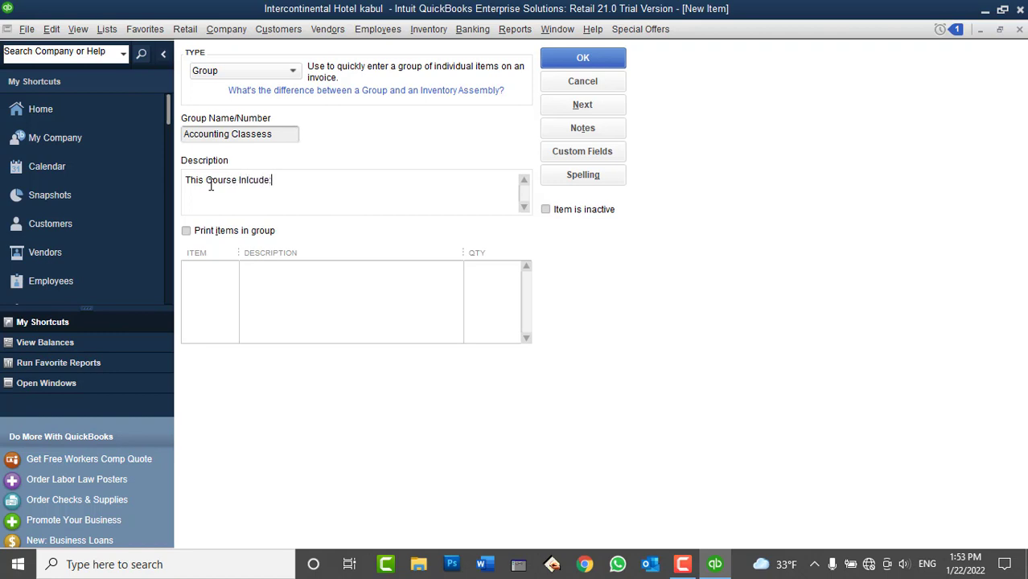
pyautogui.press('Return')
pyautogui.write('QuickBooks Desktop')
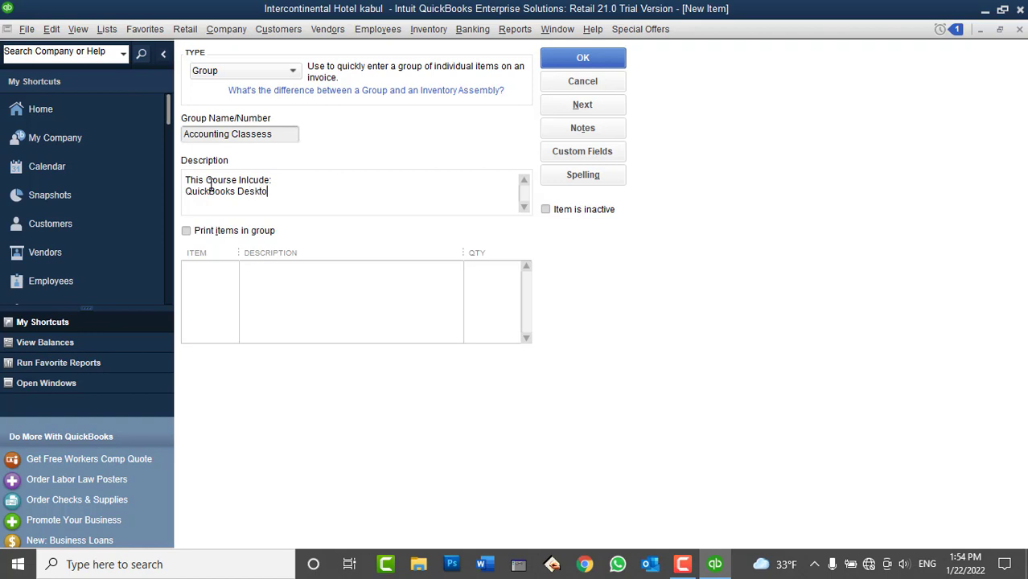
pyautogui.press('Return')
pyautogui.write('QuickBooks Online')
pyautogui.press('Return')
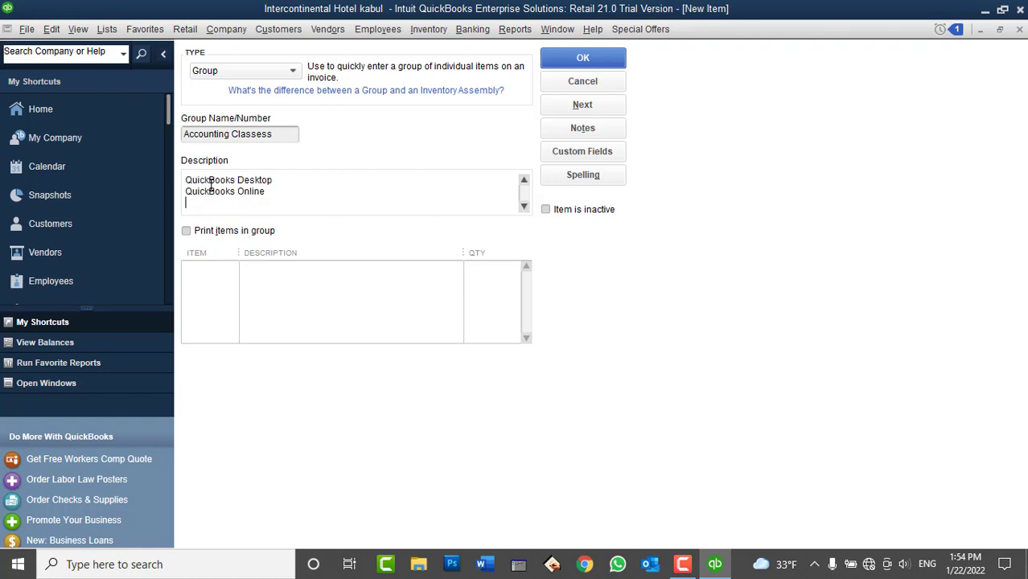
pyautogui.write('Excel Financial Accounting')
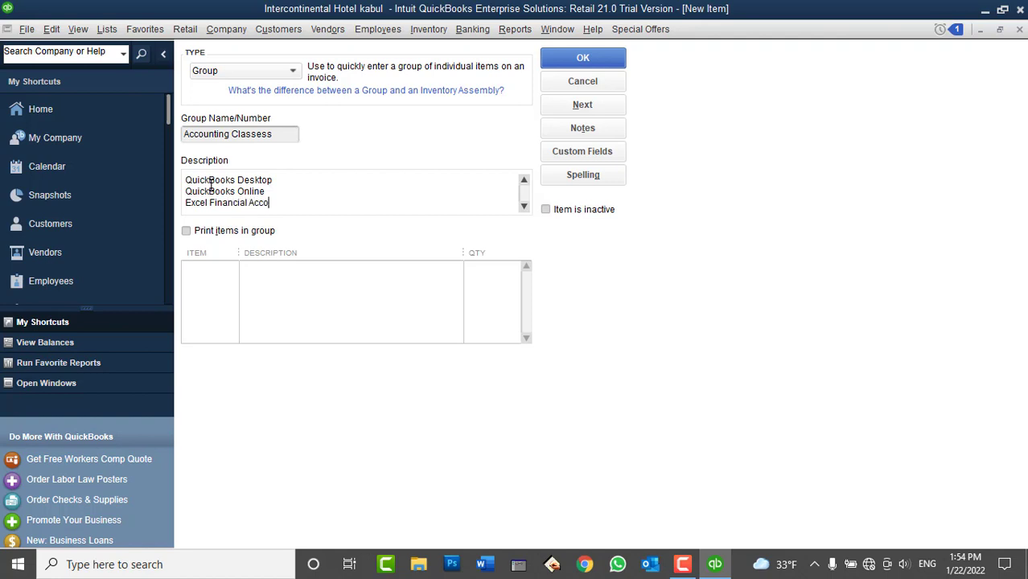
# Add QuickBooks Desktop training, QuickBooks Online training and Excel Financial Accounting to the group, and save it, ignoring all spelling suggestions
pyautogui.click(211, 267)
pyautogui.click(230, 270)
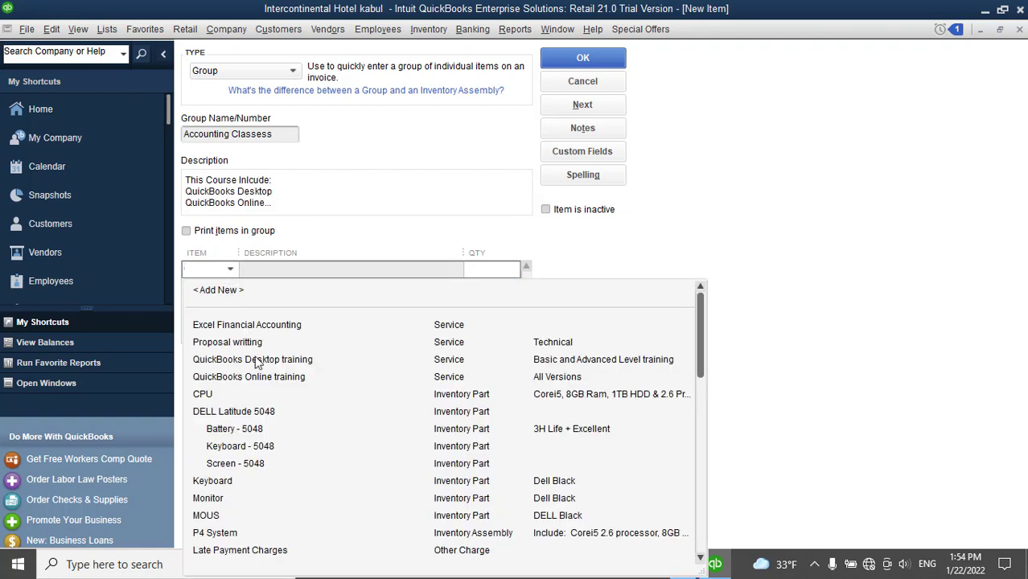
pyautogui.click(249, 359)
pyautogui.click(218, 287)
pyautogui.click(230, 287)
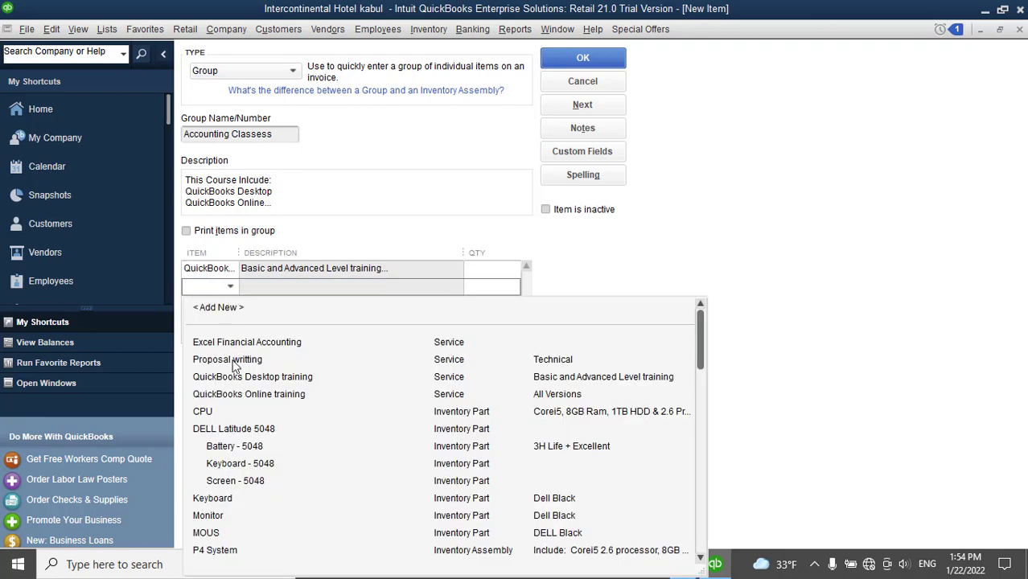
pyautogui.click(246, 394)
pyautogui.click(230, 306)
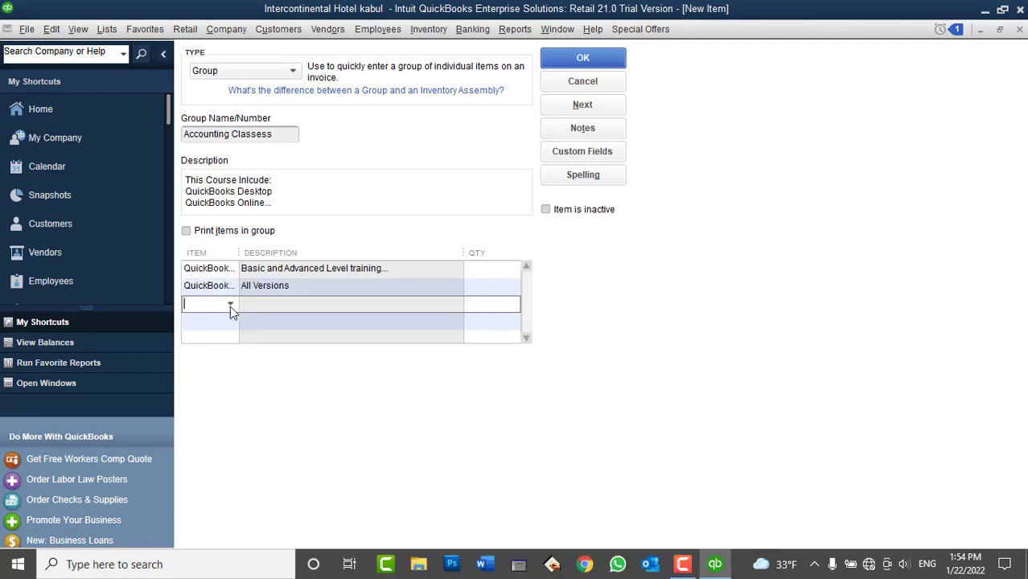
pyautogui.click(232, 306)
pyautogui.click(247, 365)
pyautogui.click(582, 57)
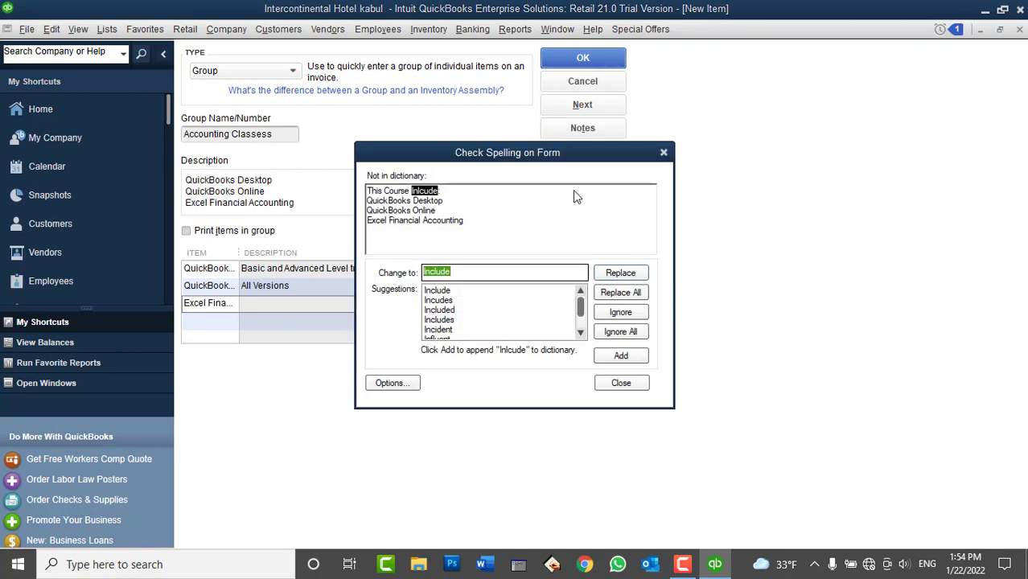
pyautogui.click(620, 331)
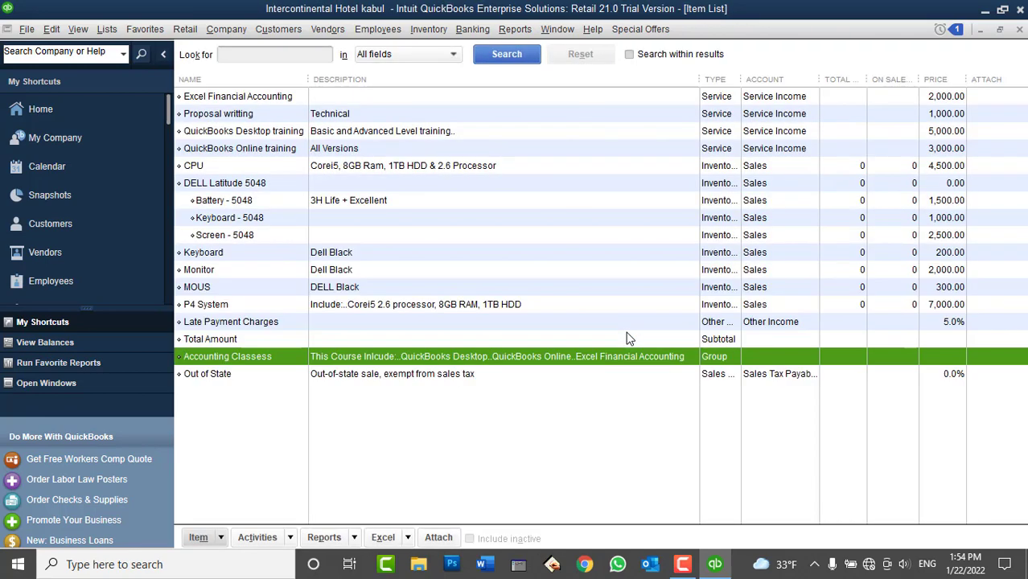
# Create an invoice for customer ABC and add the Accounting Classess group item on its first line
pyautogui.click(300, 33)
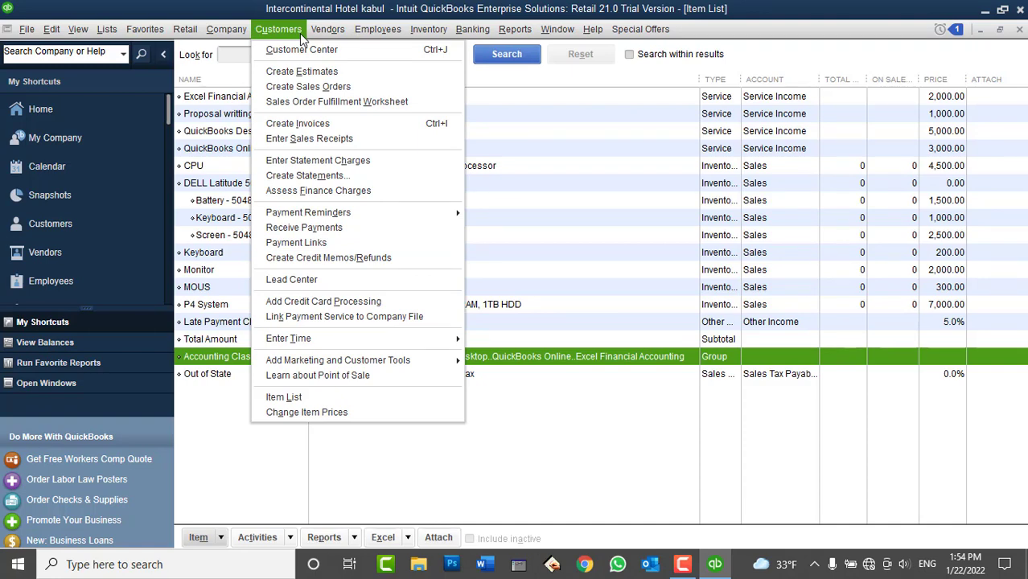
pyautogui.click(298, 125)
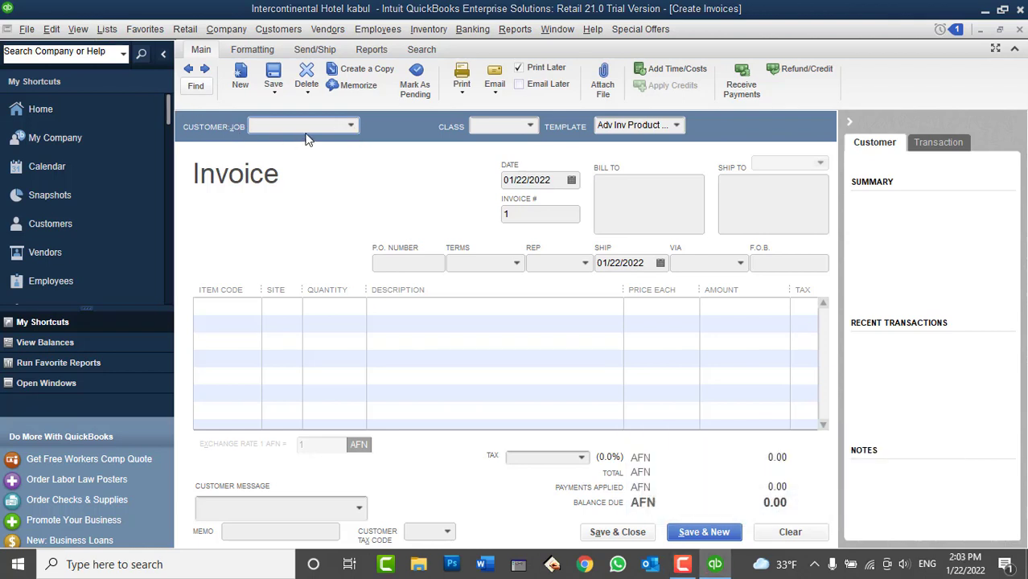
pyautogui.click(350, 126)
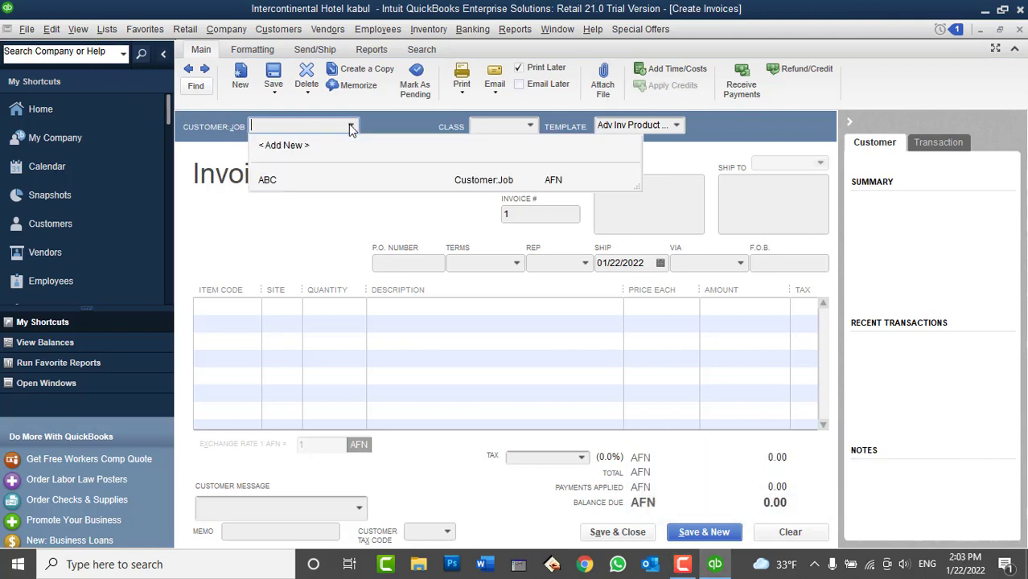
pyautogui.click(306, 181)
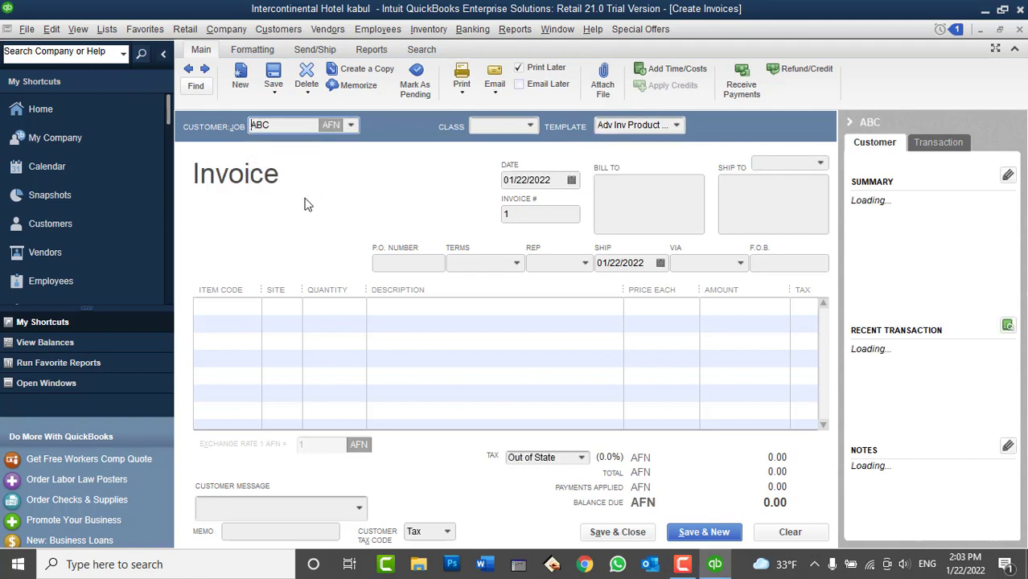
pyautogui.click(238, 306)
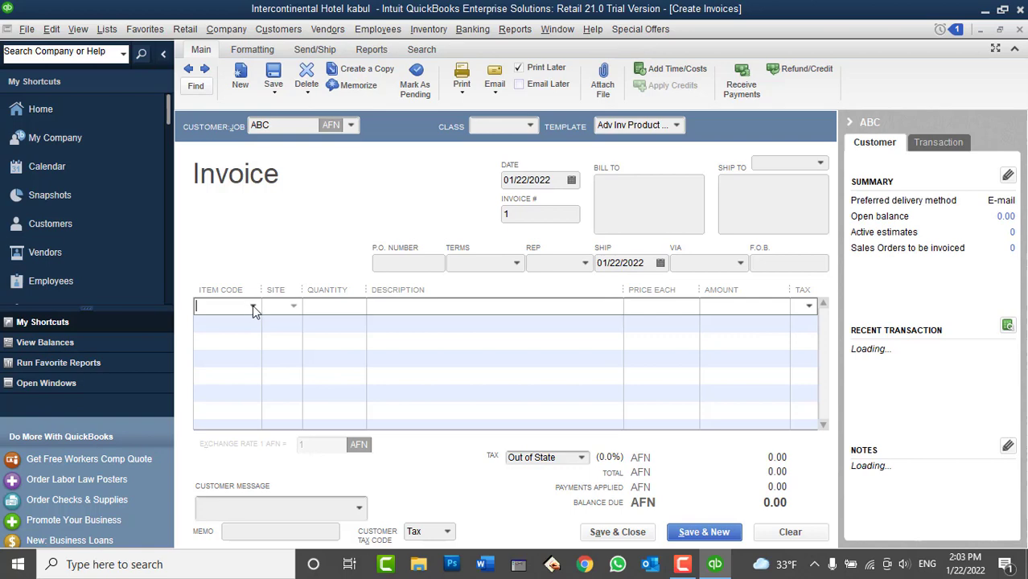
pyautogui.click(252, 306)
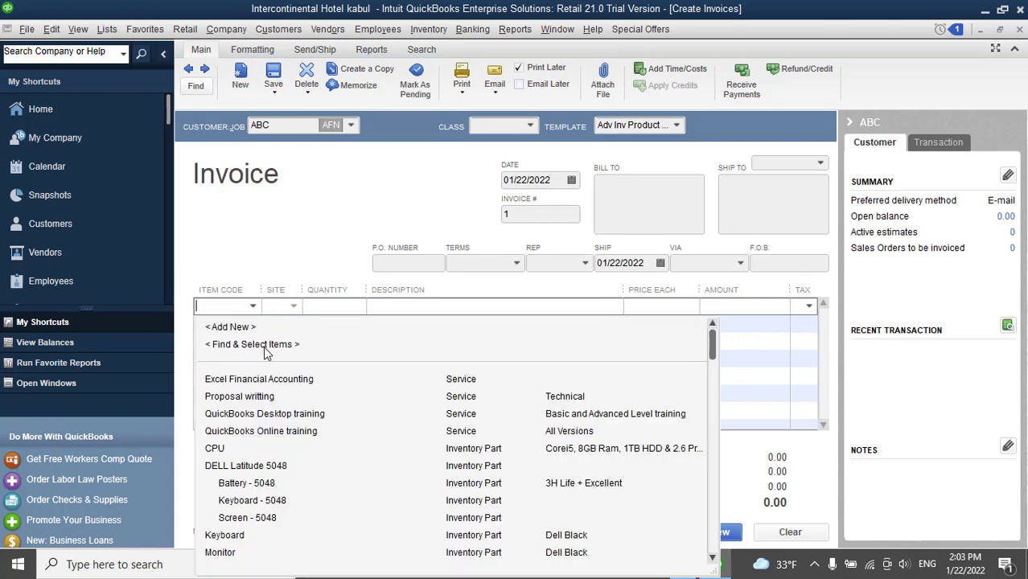
pyautogui.scroll(-3, 265, 354)
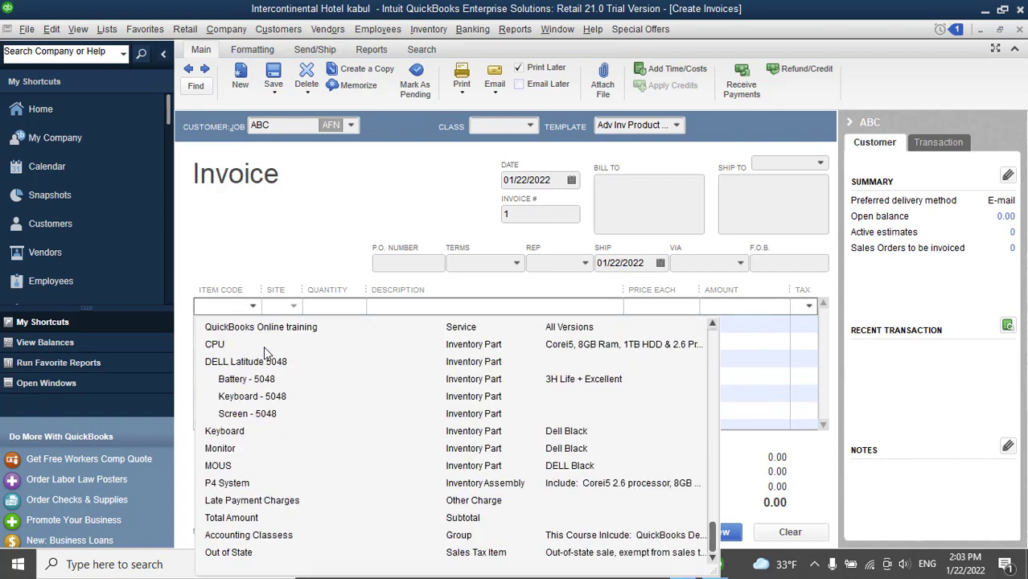
pyautogui.click(271, 535)
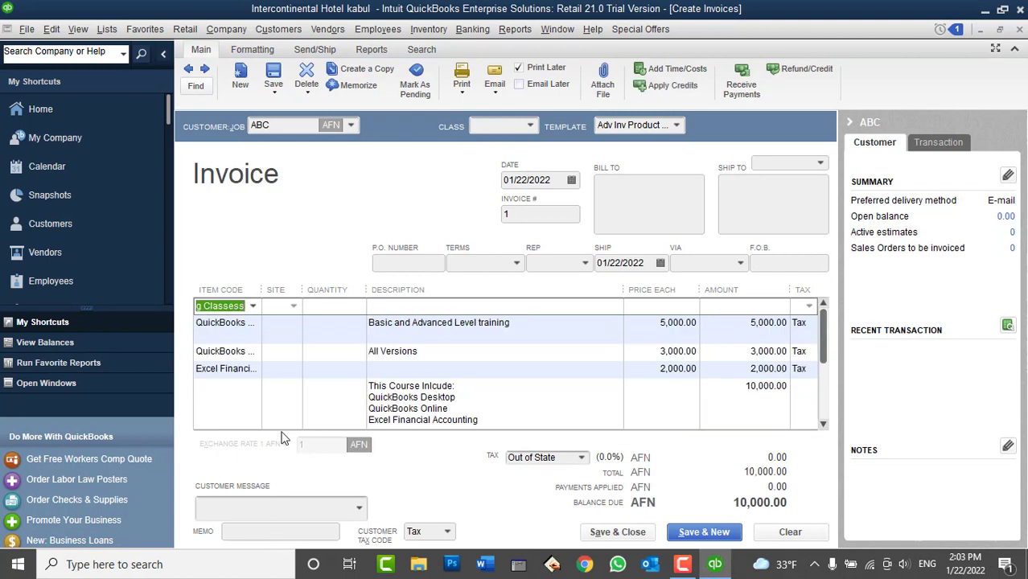
# Widen the invoice's item code column to read the full item names, and clear and close the invoice
pyautogui.moveTo(263, 286); pyautogui.dragTo(318, 287)
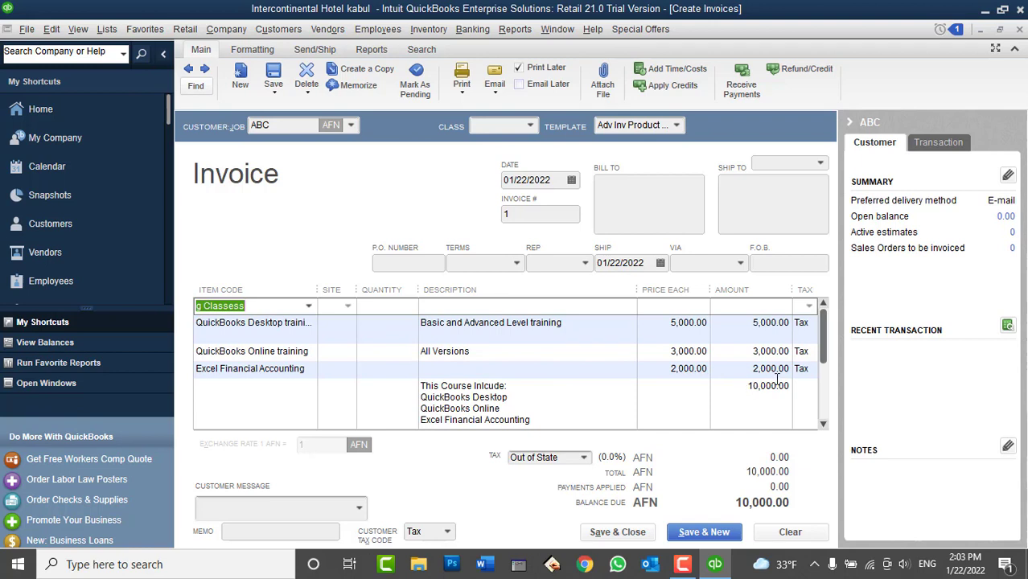
pyautogui.click(789, 532)
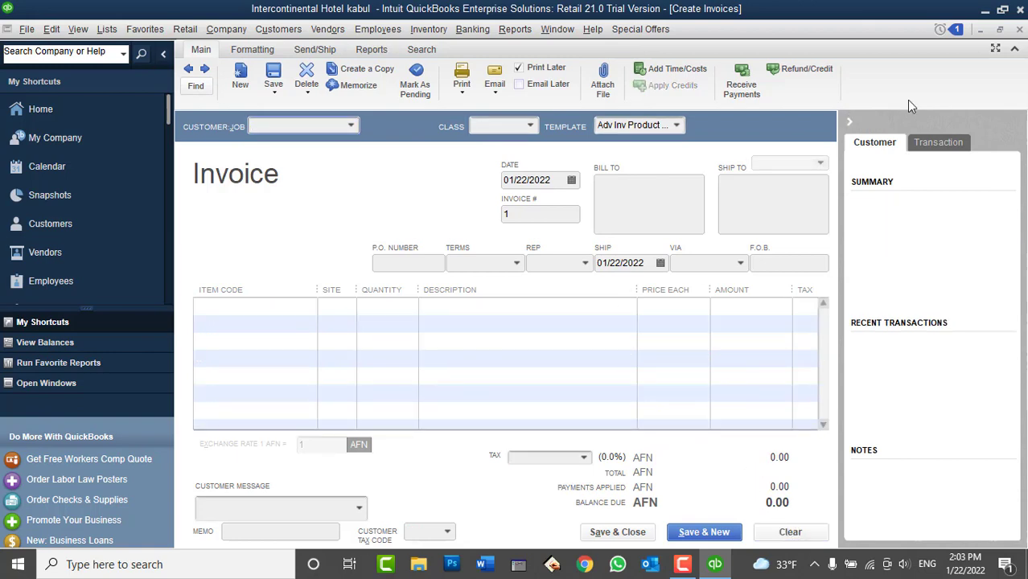
pyautogui.click(1020, 30)
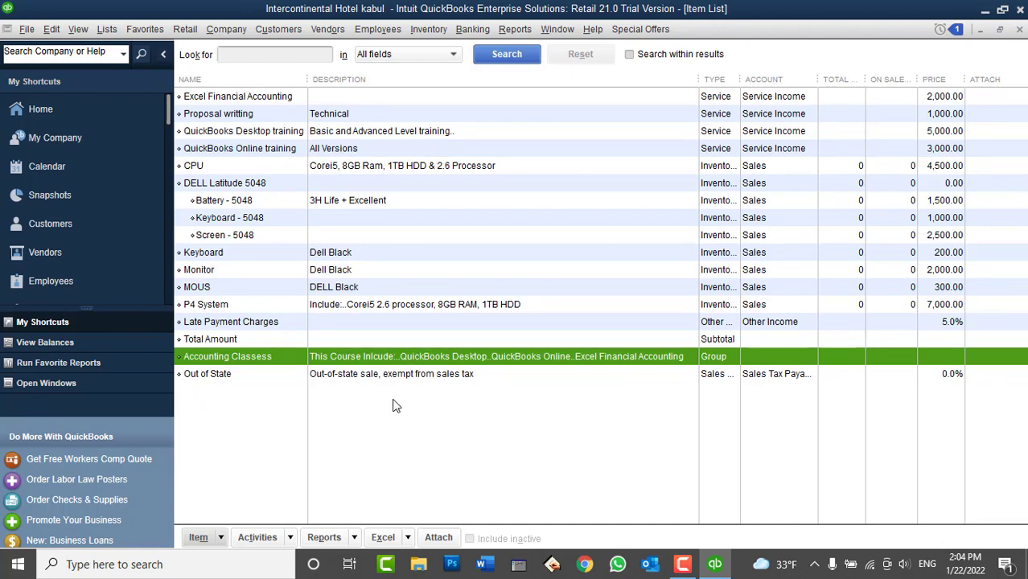
# Start a new item of type Discount named "5% Discount" with an amount of 5%
pyautogui.rightClick(380, 439)
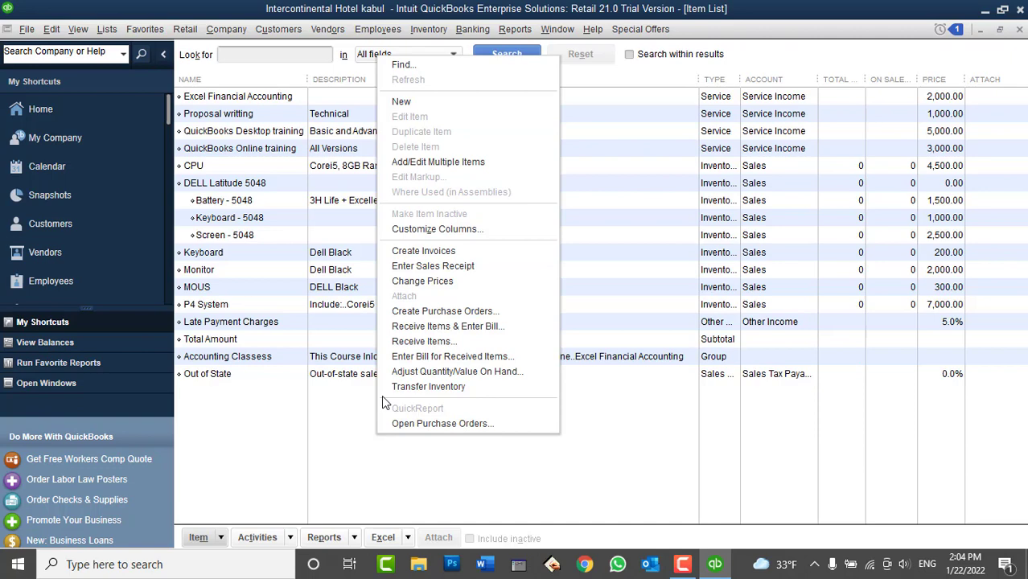
pyautogui.click(417, 103)
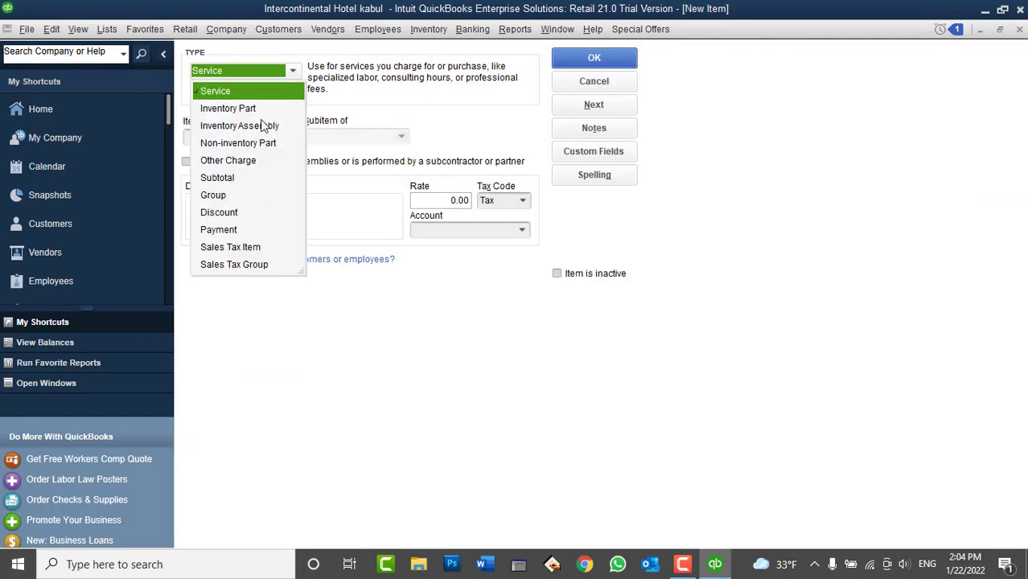
pyautogui.click(219, 212)
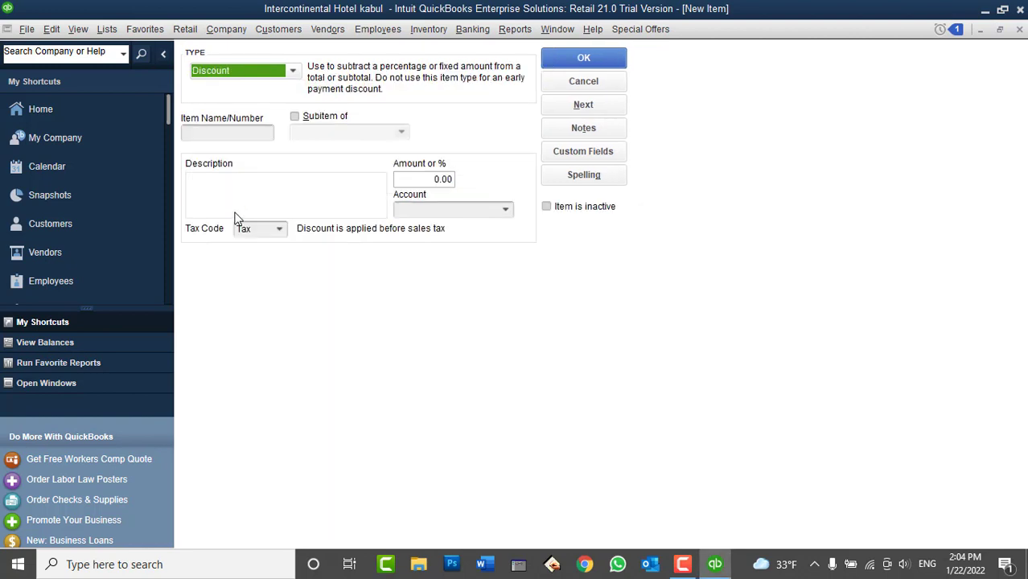
pyautogui.click(254, 77)
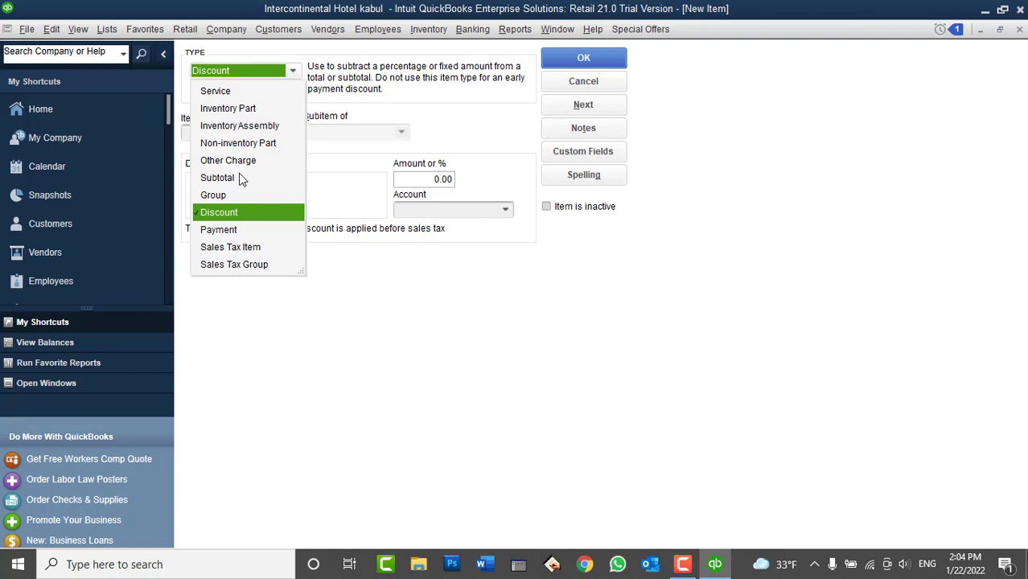
pyautogui.click(251, 213)
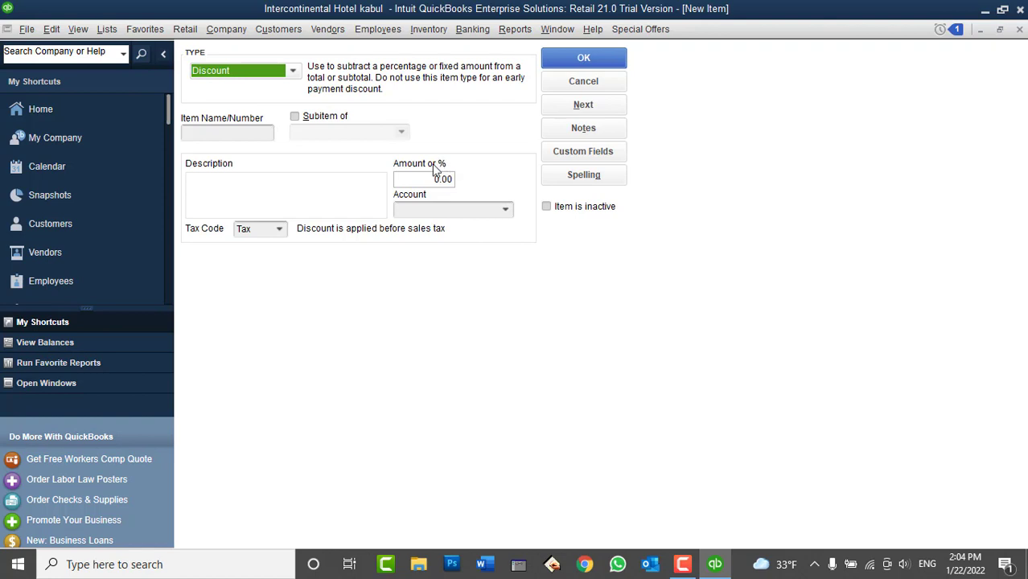
pyautogui.click(421, 178)
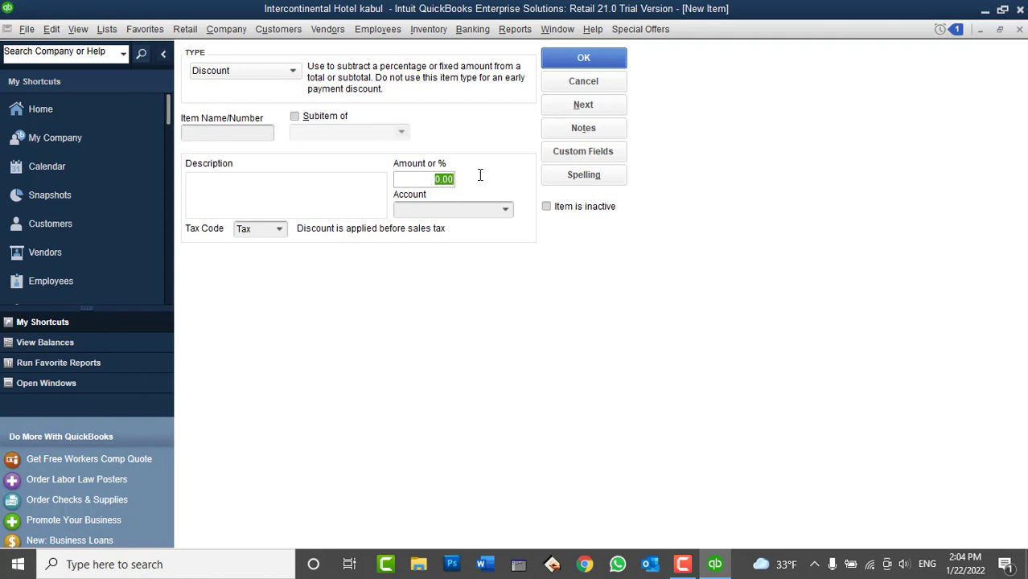
pyautogui.write('5%')
pyautogui.click(258, 136)
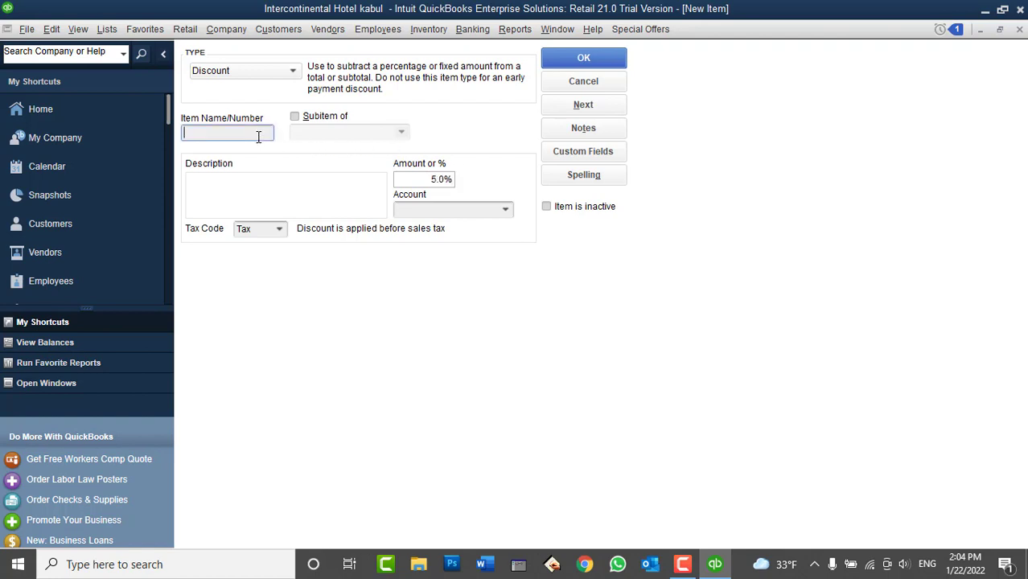
pyautogui.write('5% Discount')
pyautogui.click(278, 204)
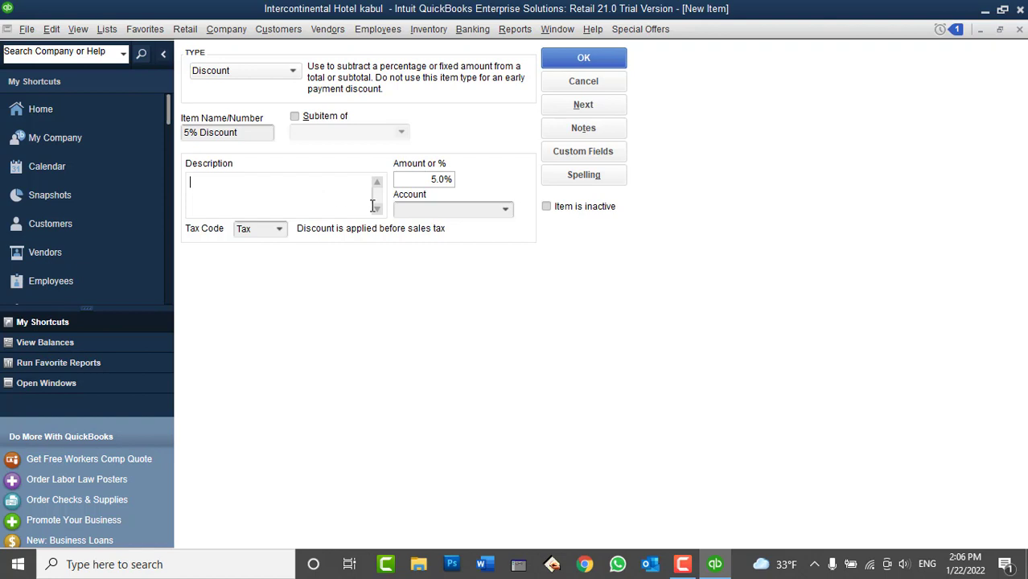
# Create an income account named "Discount Allowed" as the discount item's account, and save the item
pyautogui.click(506, 211)
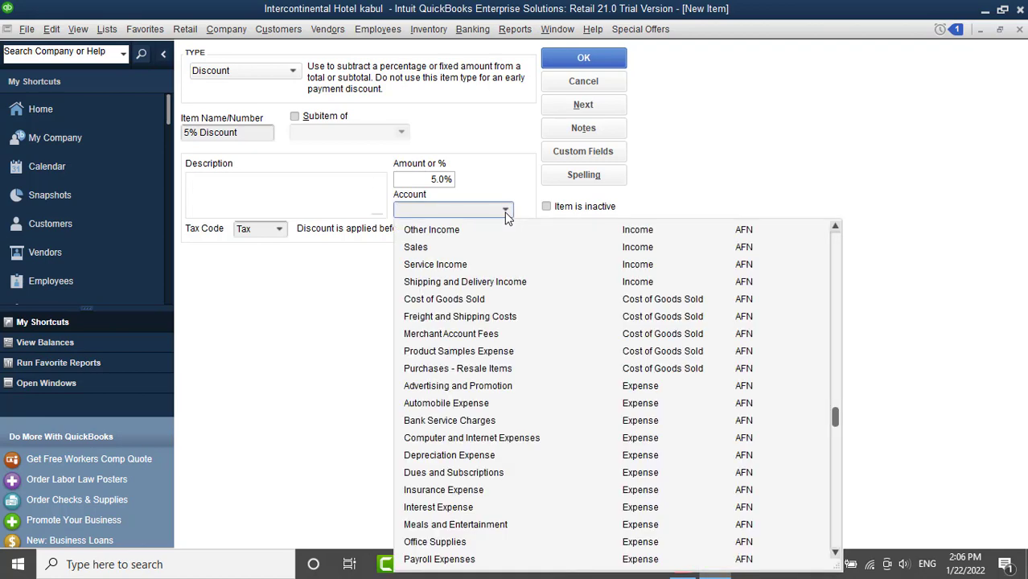
pyautogui.scroll(6, 532, 265)
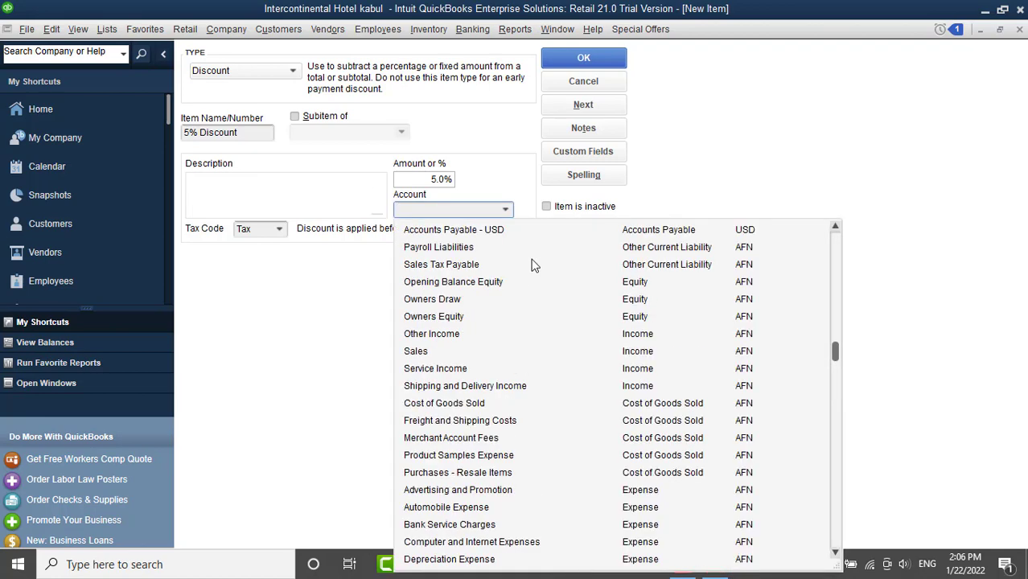
pyautogui.scroll(-4, 532, 266)
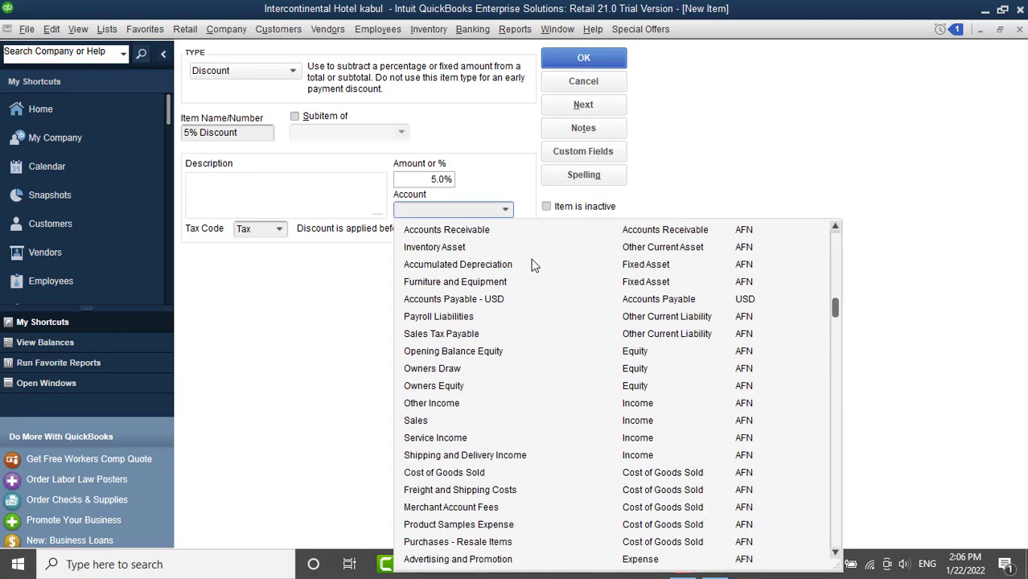
pyautogui.scroll(4, 531, 265)
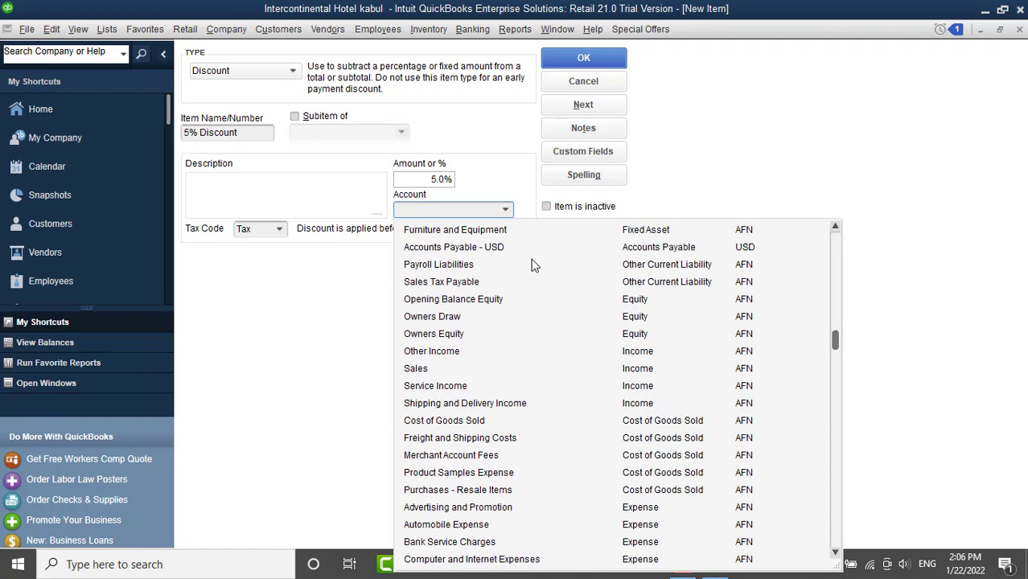
pyautogui.click(453, 232)
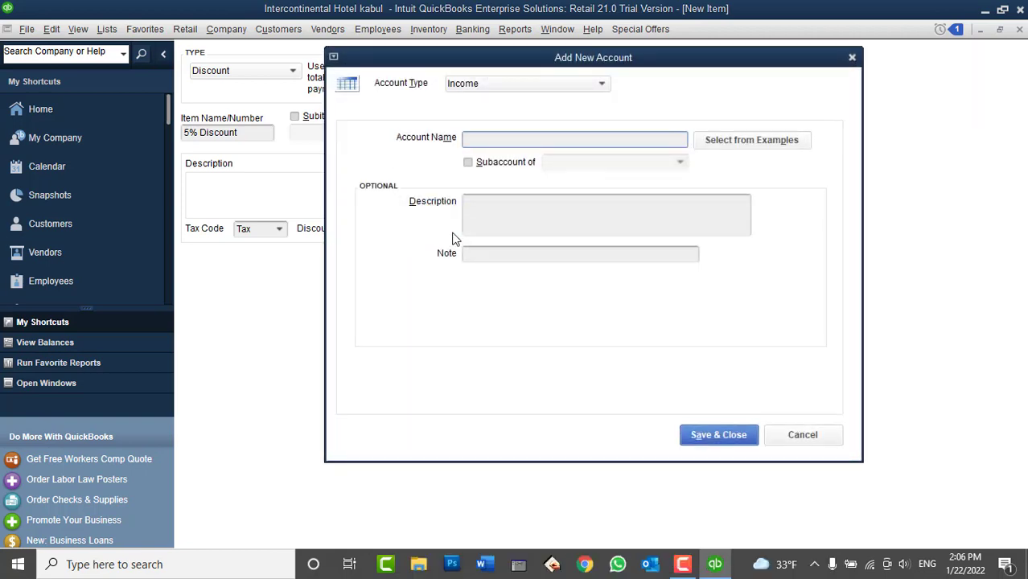
pyautogui.write('Dis')
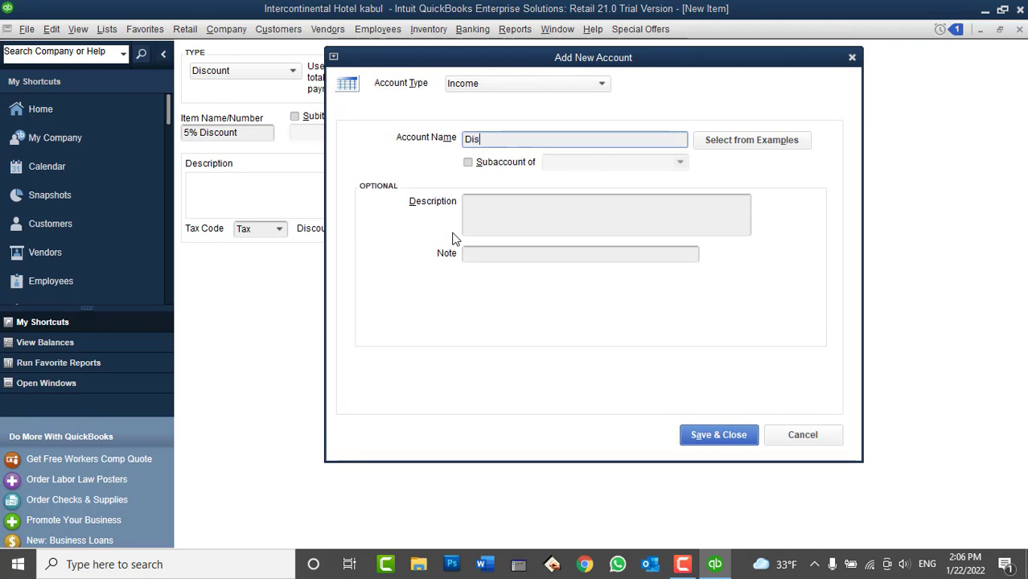
pyautogui.write('count Allowed')
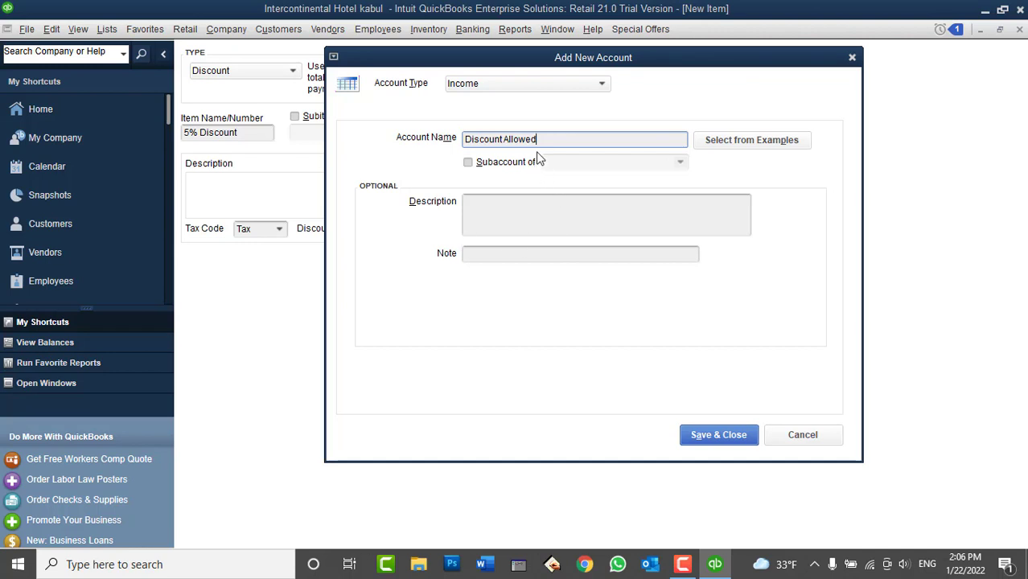
pyautogui.moveTo(543, 140); pyautogui.dragTo(470, 140)
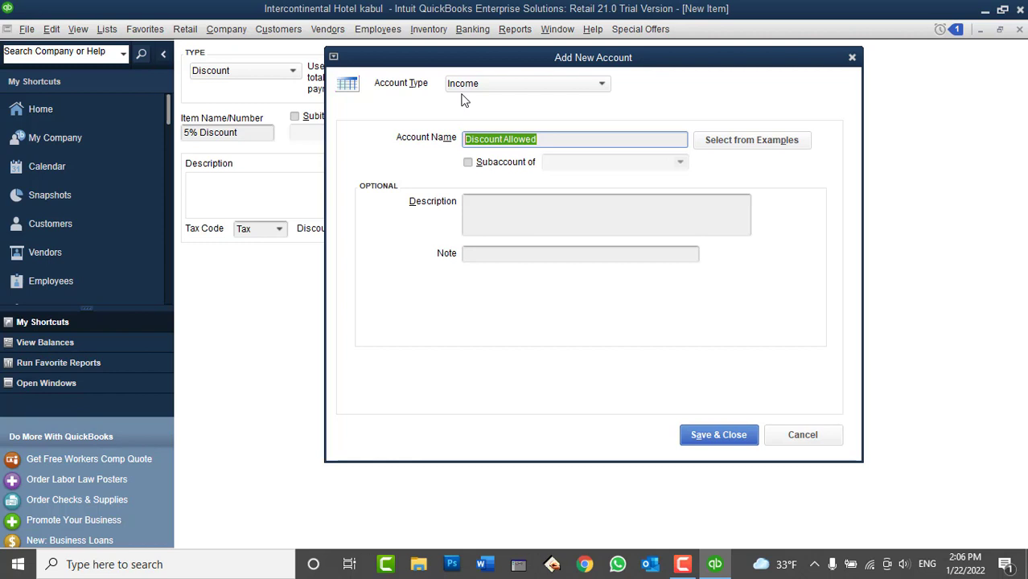
pyautogui.click(697, 435)
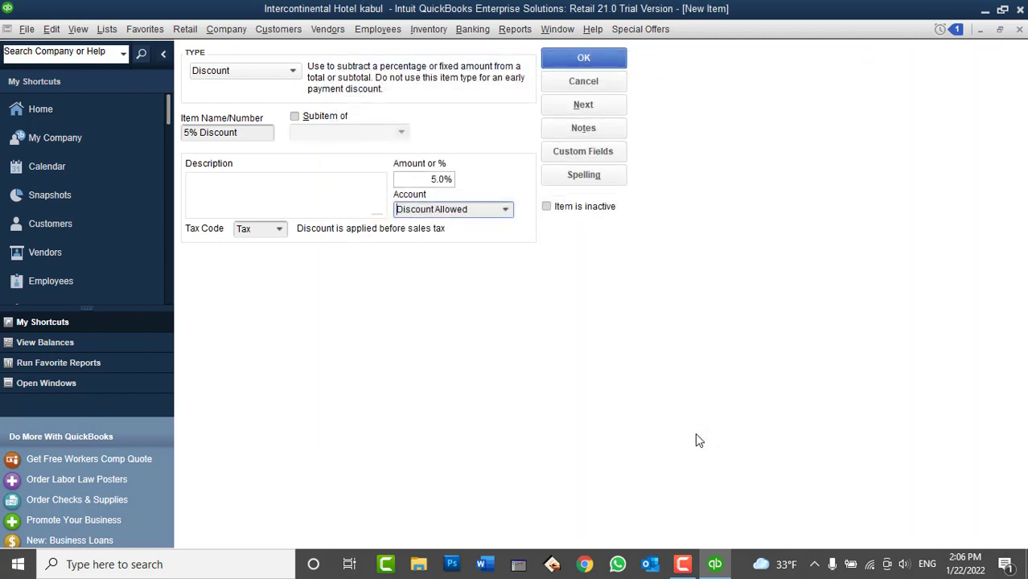
pyautogui.click(576, 57)
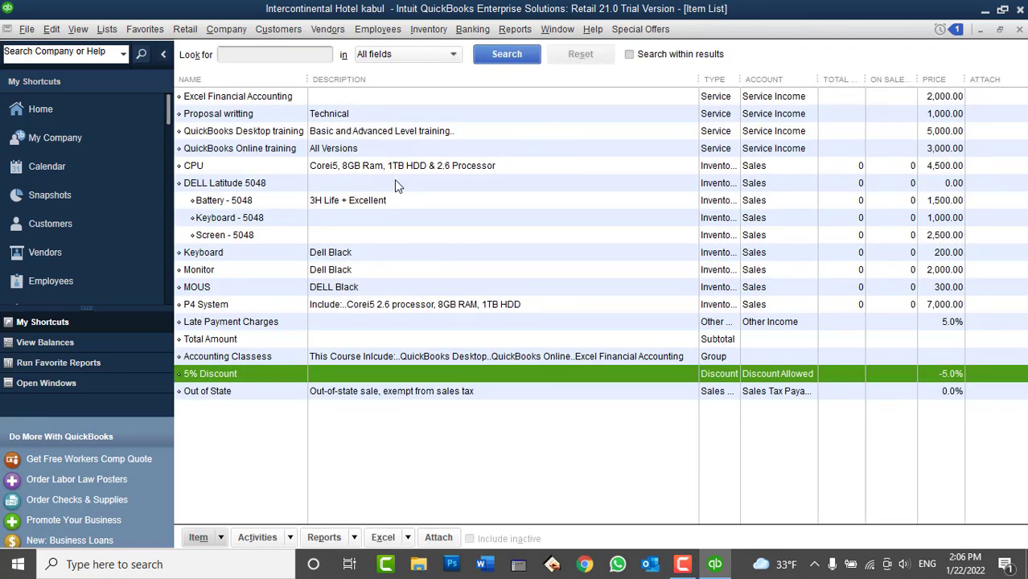
# Create an invoice for customer ABC with QuickBooks Desktop training on its first line
pyautogui.click(279, 30)
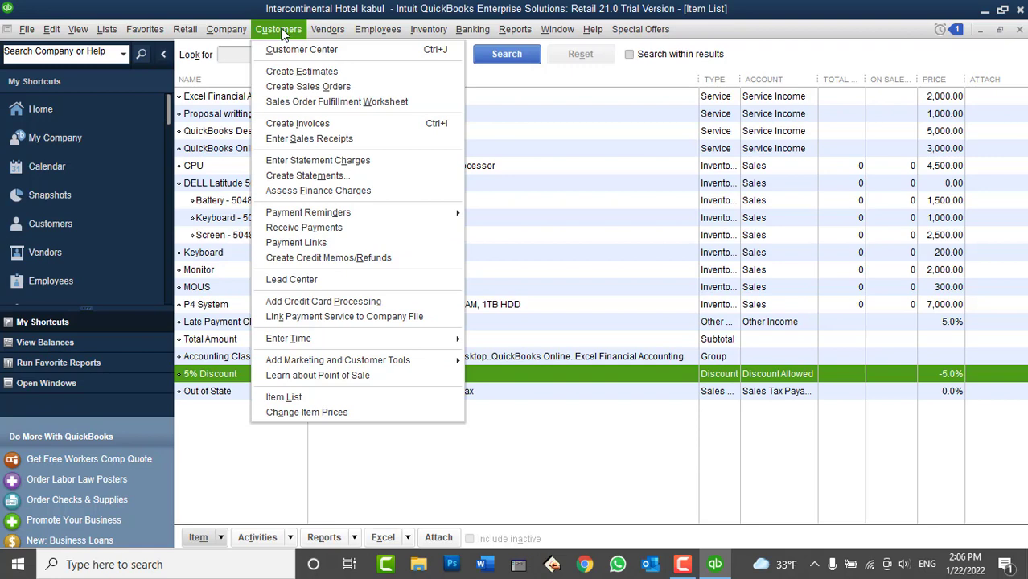
pyautogui.click(313, 124)
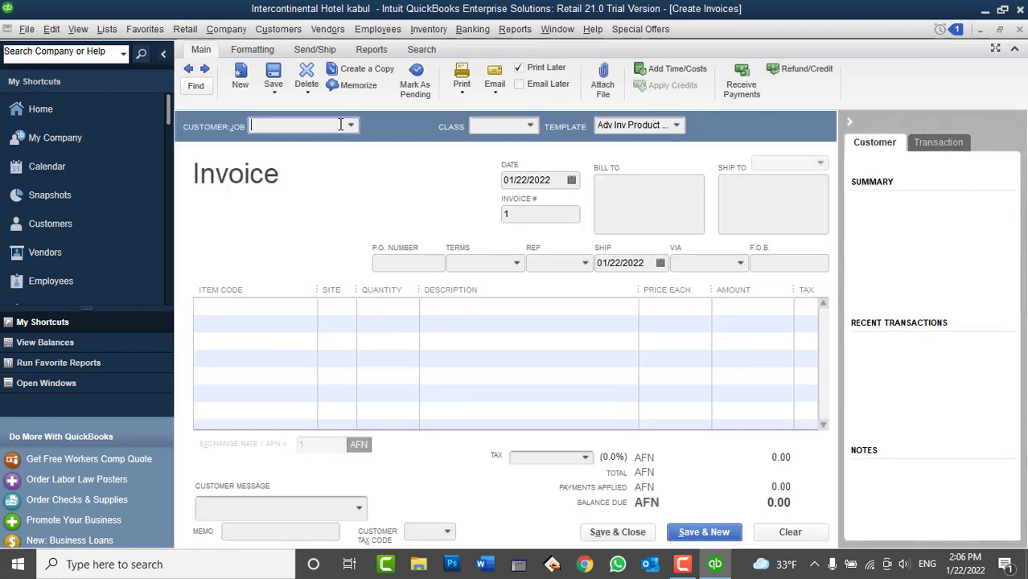
pyautogui.click(351, 126)
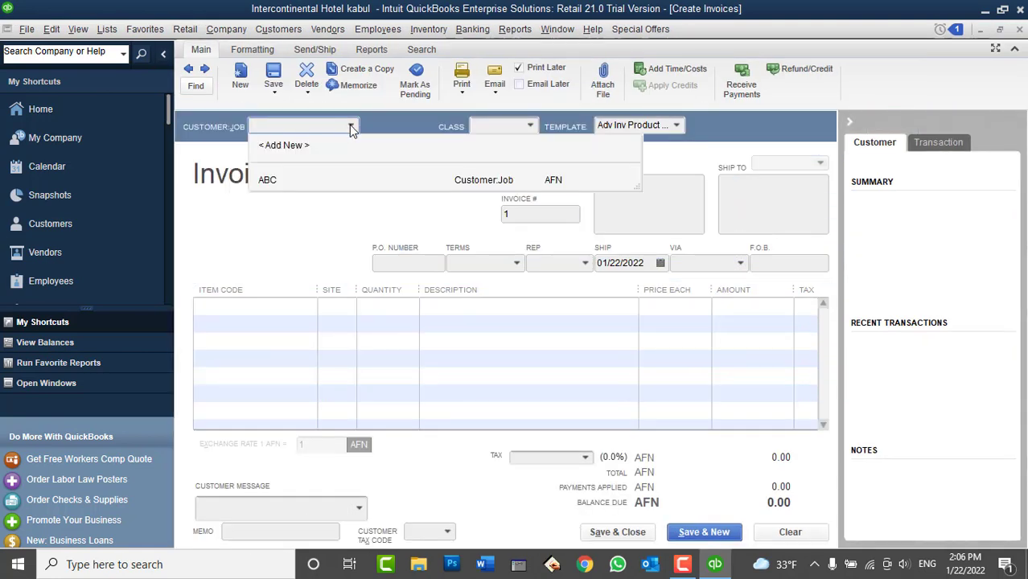
pyautogui.click(301, 179)
pyautogui.click(306, 309)
pyautogui.click(307, 308)
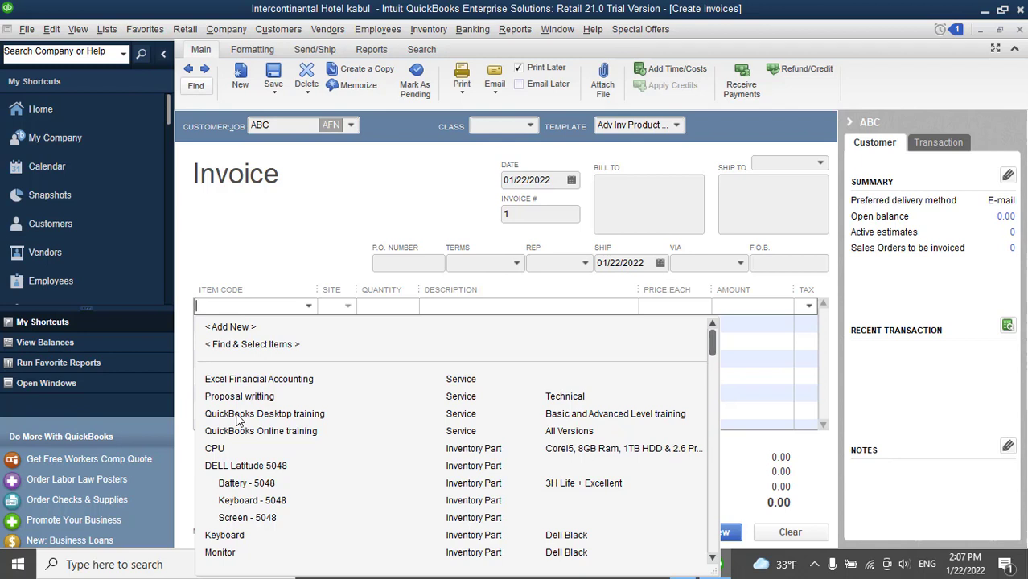
pyautogui.click(238, 415)
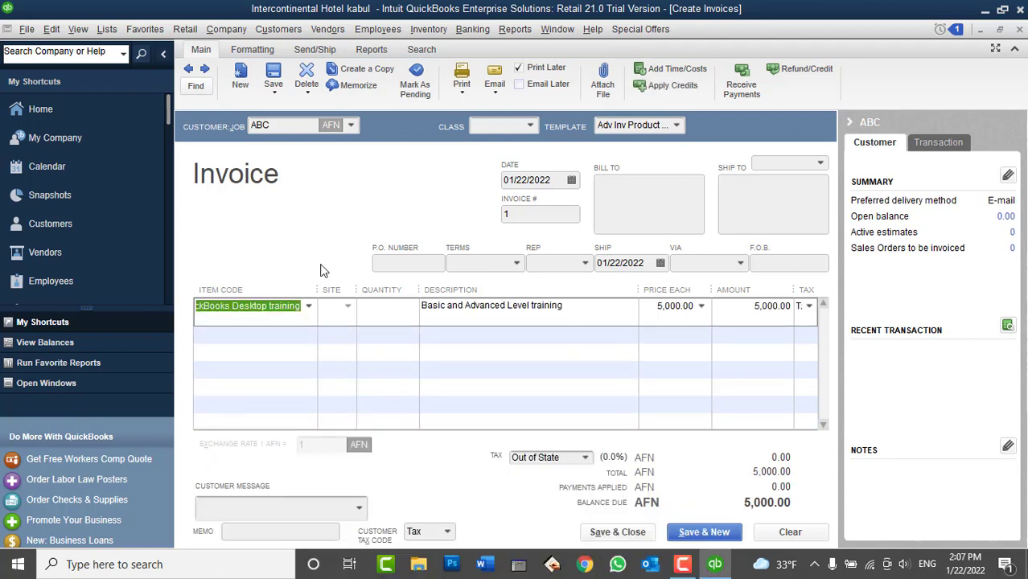
# Add the 5% Discount item on the invoice's second line to check it, and clear and close the invoice
pyautogui.click(306, 337)
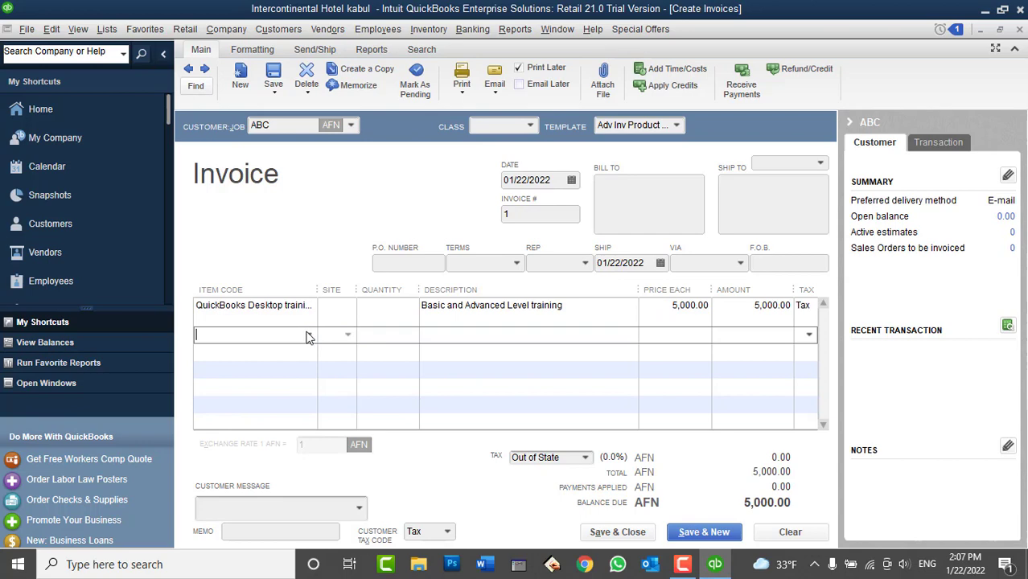
pyautogui.click(306, 337)
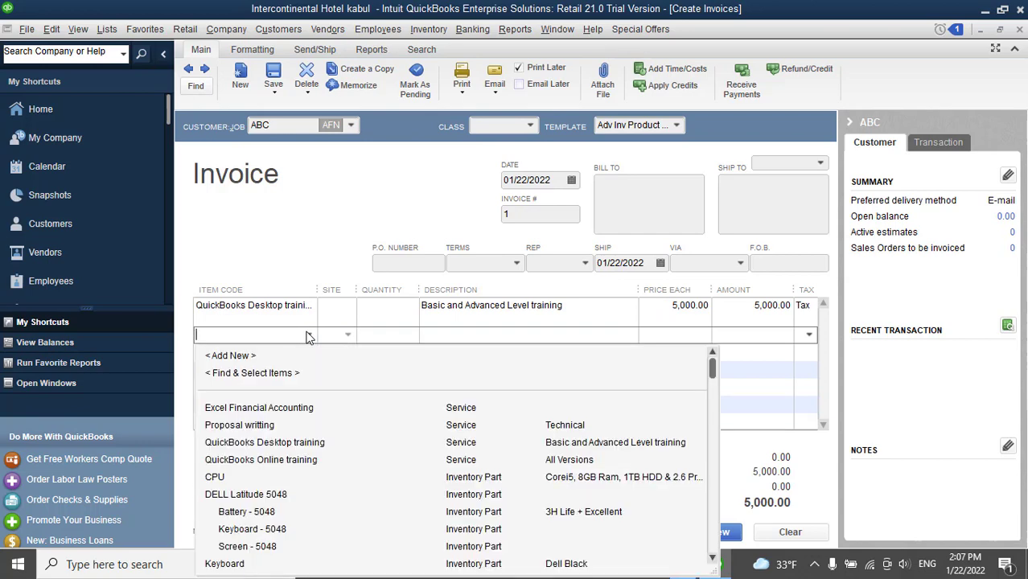
pyautogui.scroll(-3, 324, 456)
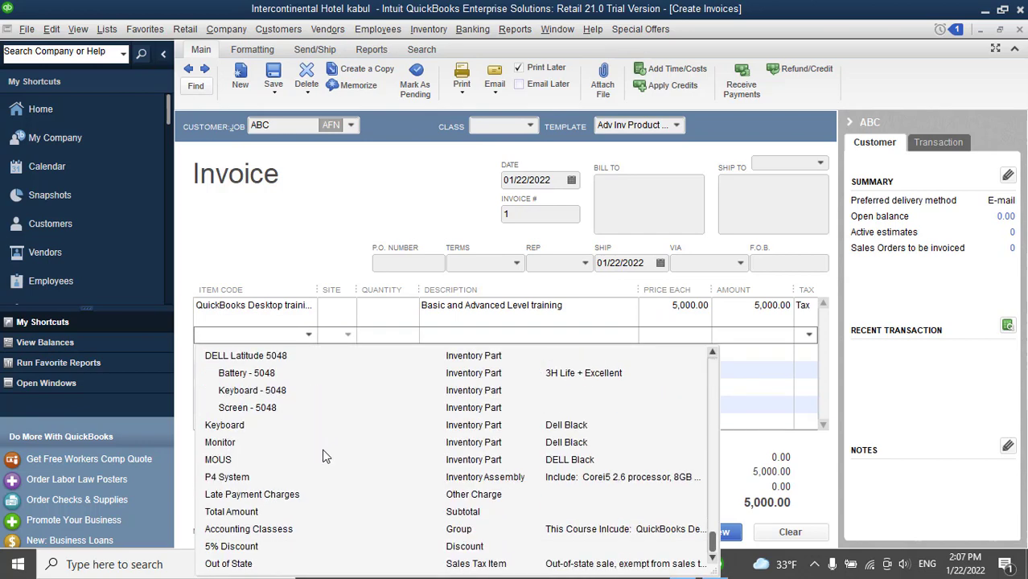
pyautogui.click(243, 548)
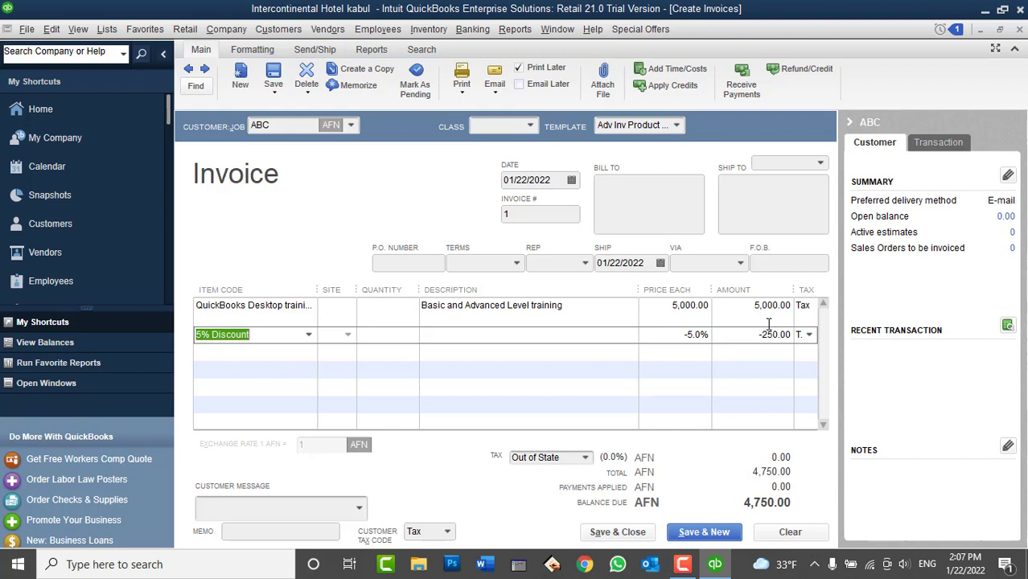
pyautogui.click(781, 533)
pyautogui.click(1019, 29)
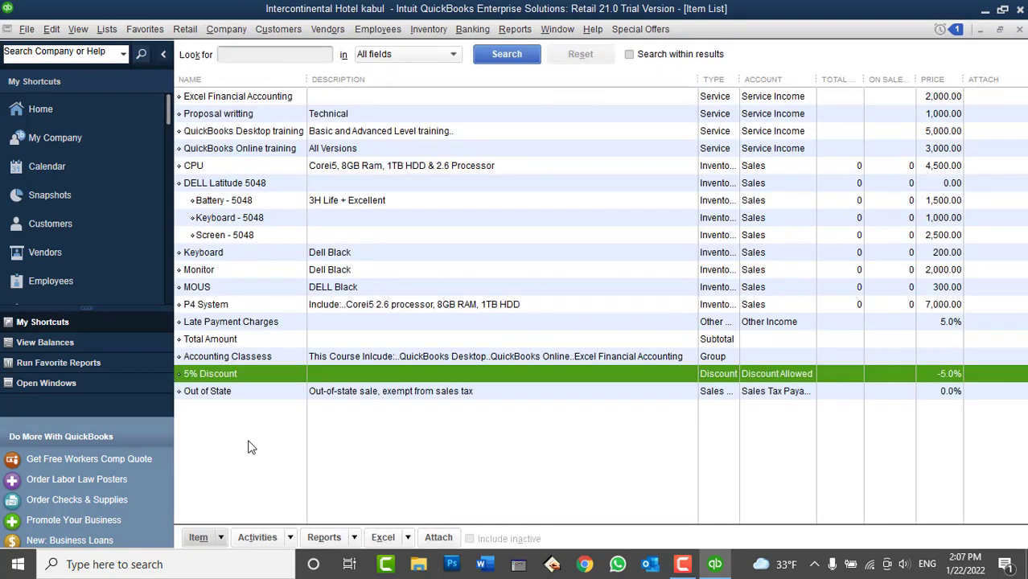
# Start another new item of type Discount and name it "500 AFN Discount"
pyautogui.rightClick(247, 448)
pyautogui.click(288, 113)
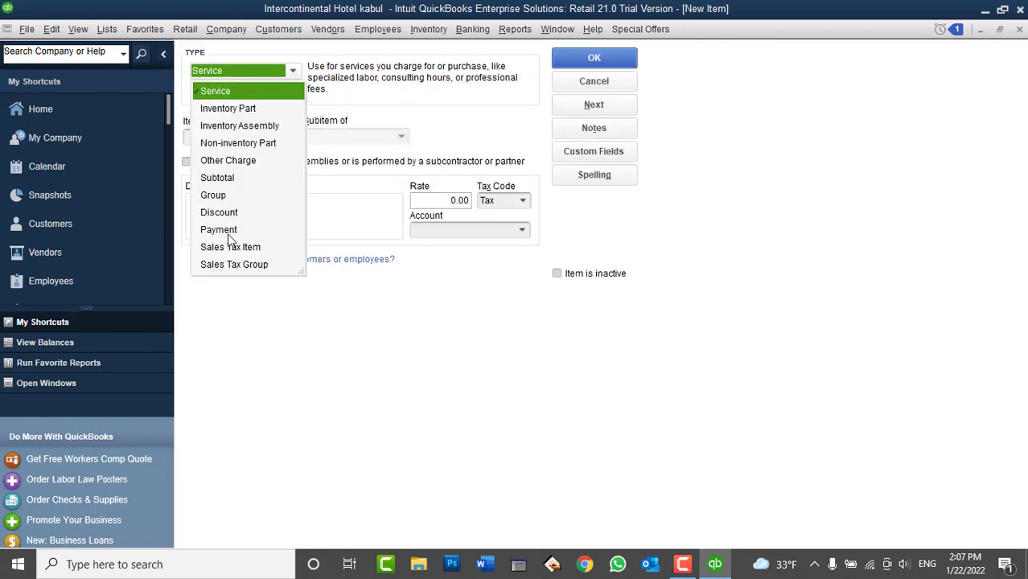
pyautogui.click(227, 213)
pyautogui.click(250, 132)
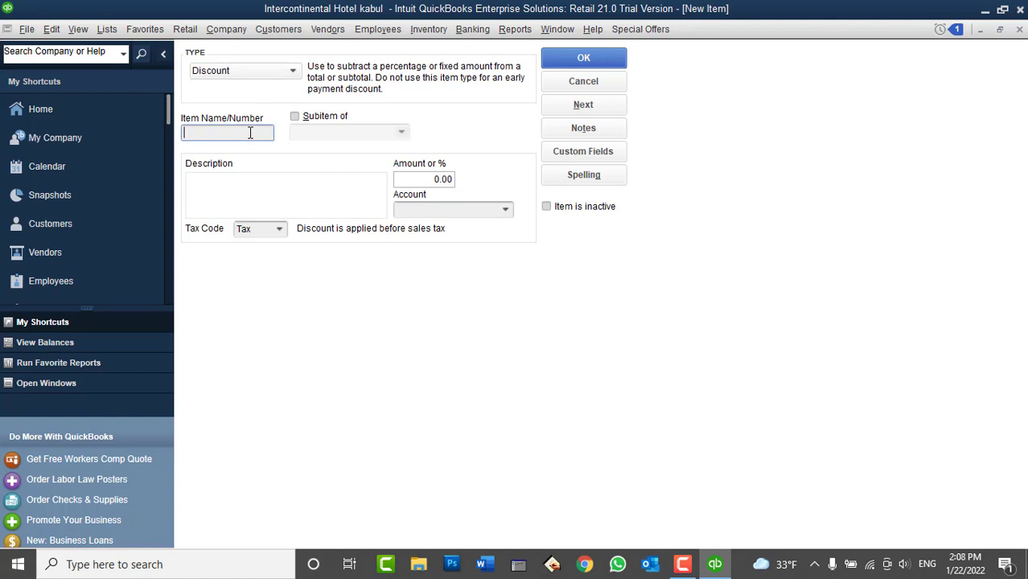
pyautogui.write('500 AFN Discount')
# Set the discount amount to 500, assign it to the Discount Allowed account, and save the item
pyautogui.click(417, 179)
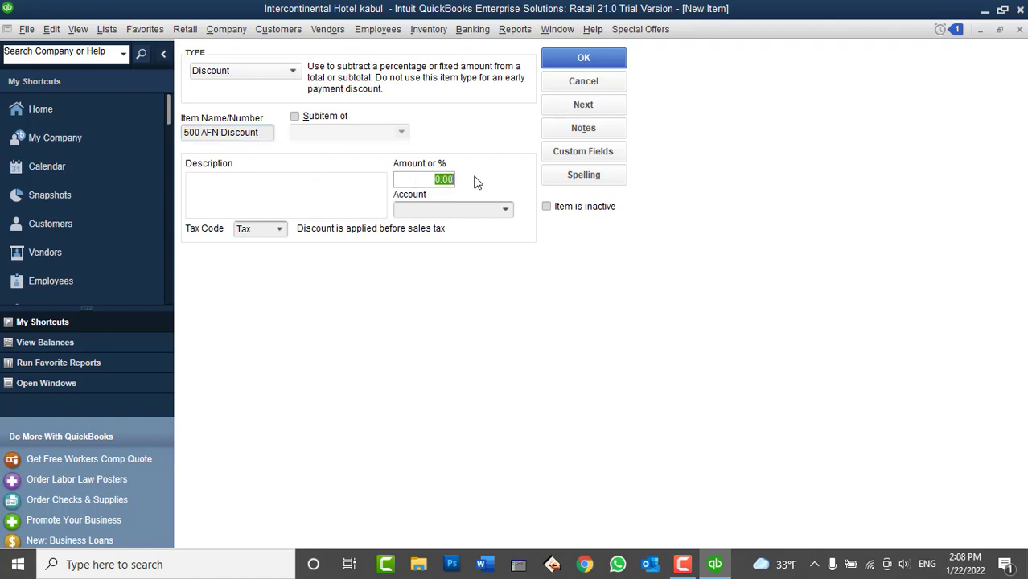
pyautogui.write('500')
pyautogui.press('Tab')
pyautogui.click(505, 210)
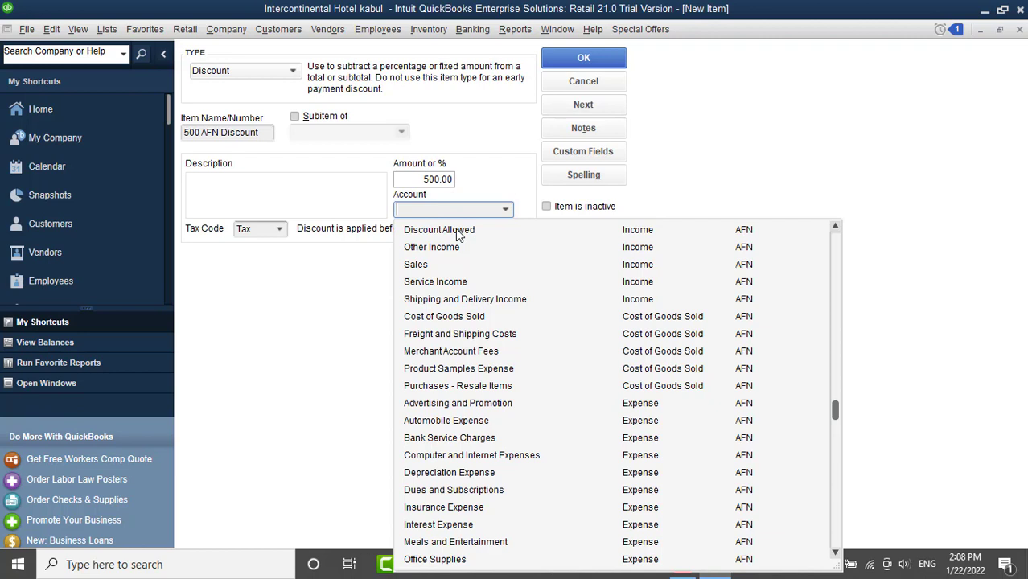
pyautogui.click(455, 228)
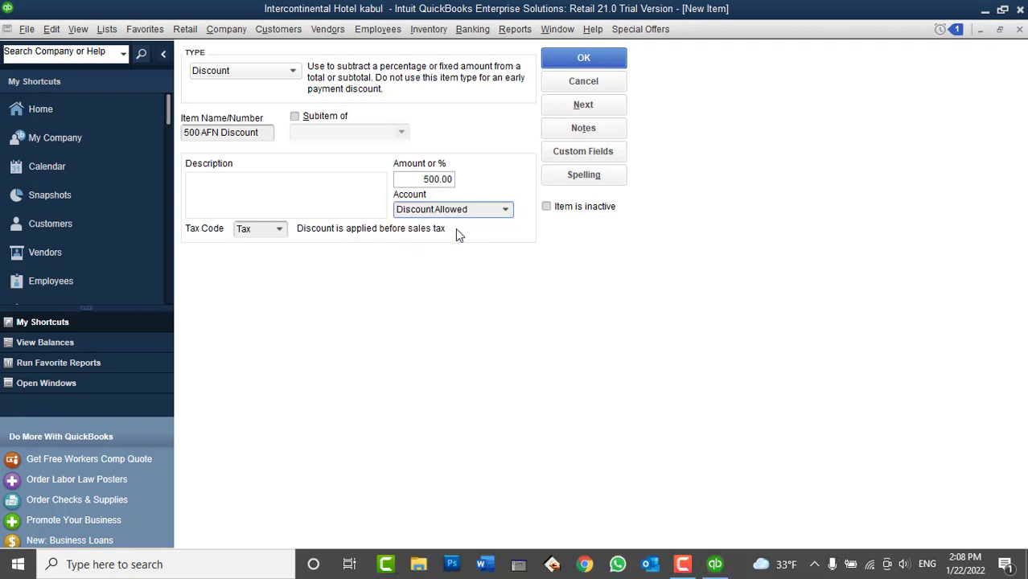
pyautogui.click(573, 57)
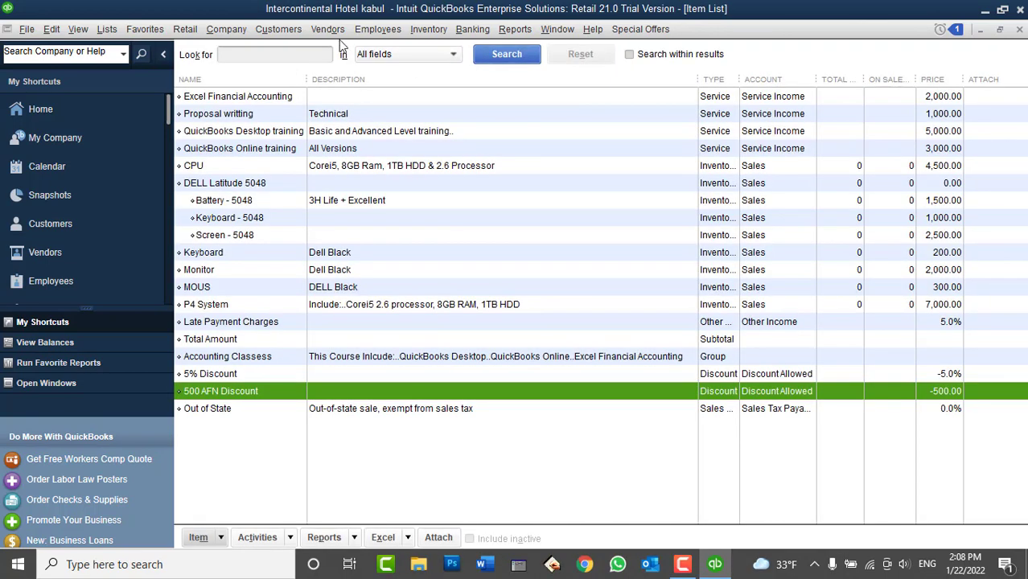
# Create an invoice for customer ABC with the QuickBooks Desktop training item on its first line
pyautogui.click(279, 28)
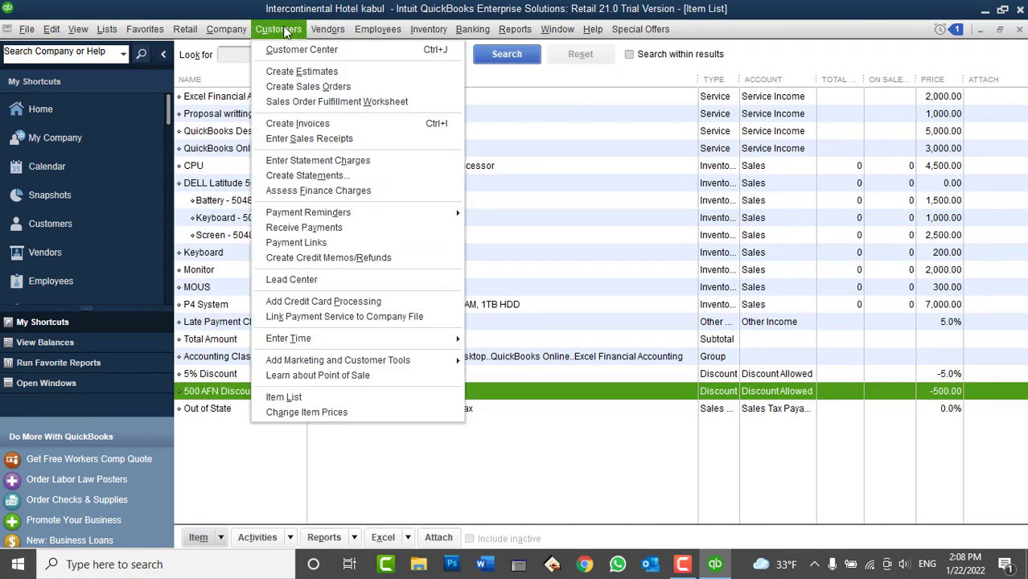
pyautogui.click(286, 122)
pyautogui.click(353, 126)
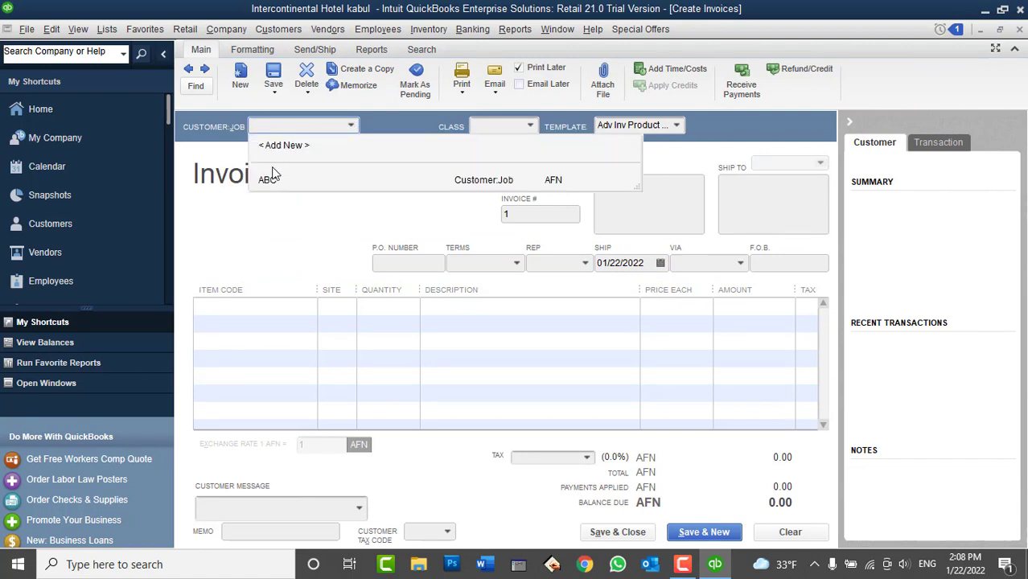
pyautogui.click(270, 175)
pyautogui.click(305, 303)
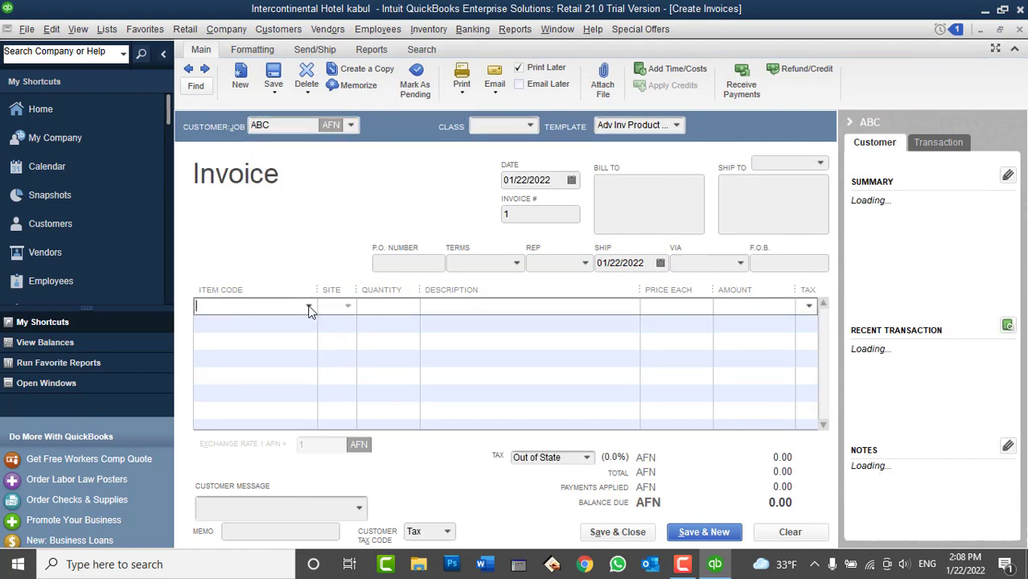
pyautogui.click(309, 306)
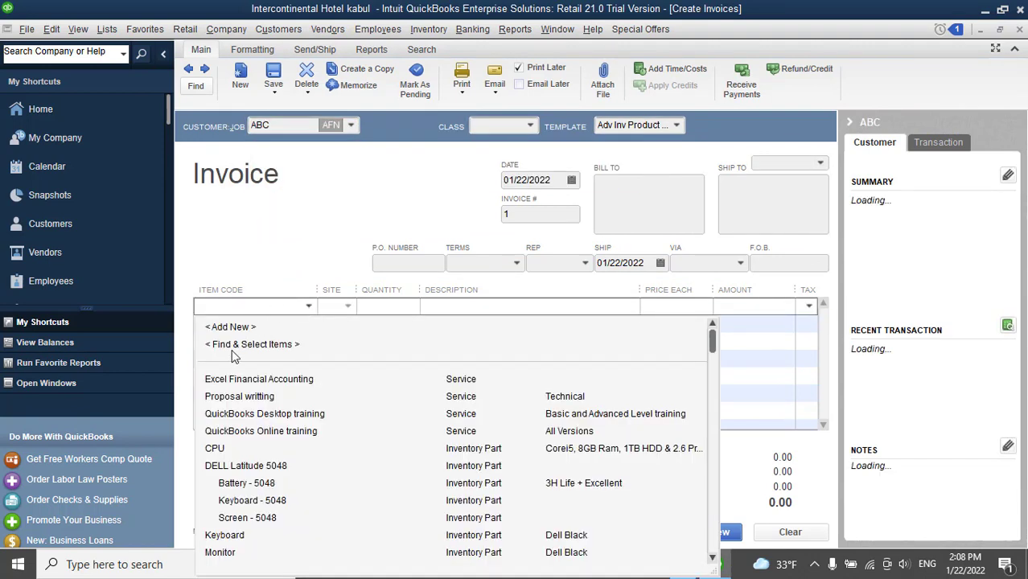
pyautogui.click(251, 422)
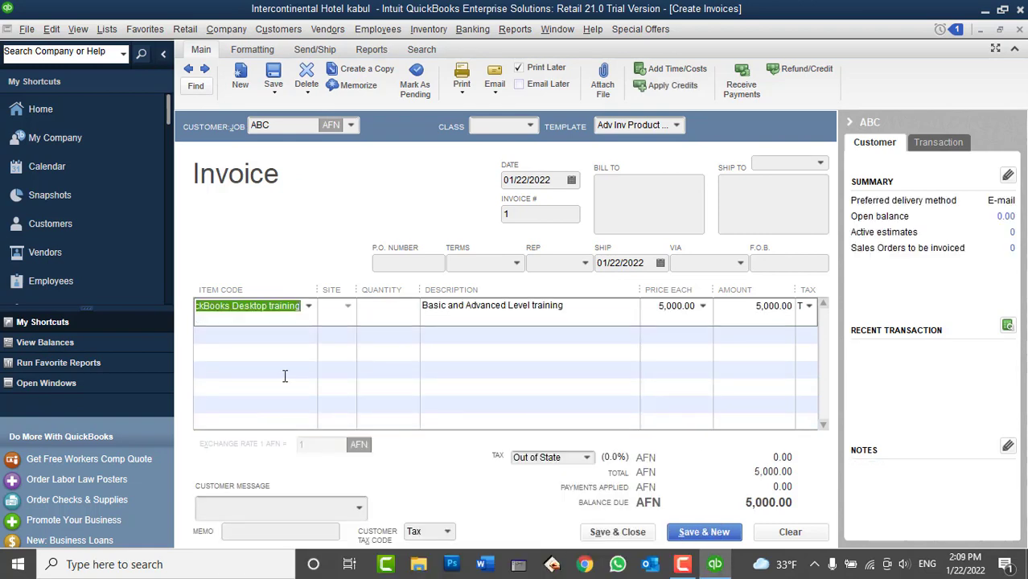
# Add the 500 AFN Discount item on the invoice's second line to check it, and clear and close the invoice
pyautogui.click(290, 333)
pyautogui.click(308, 334)
pyautogui.scroll(-3, 304, 446)
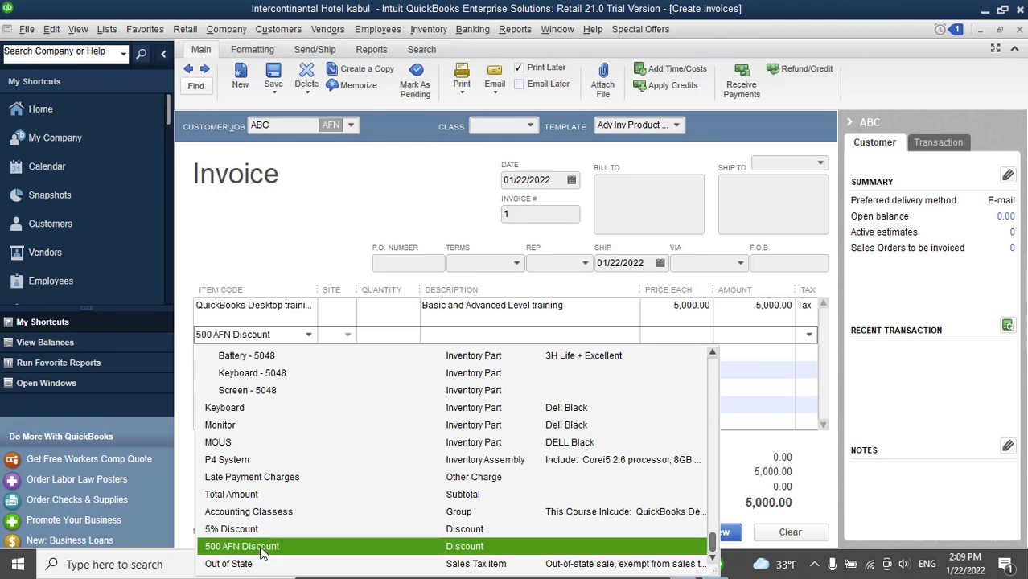
pyautogui.click(261, 547)
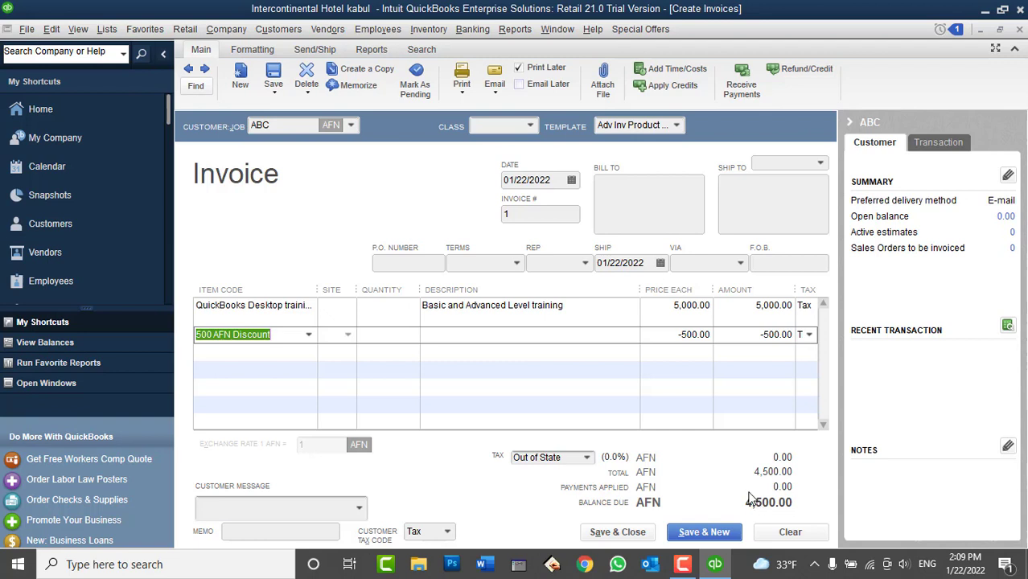
pyautogui.click(795, 534)
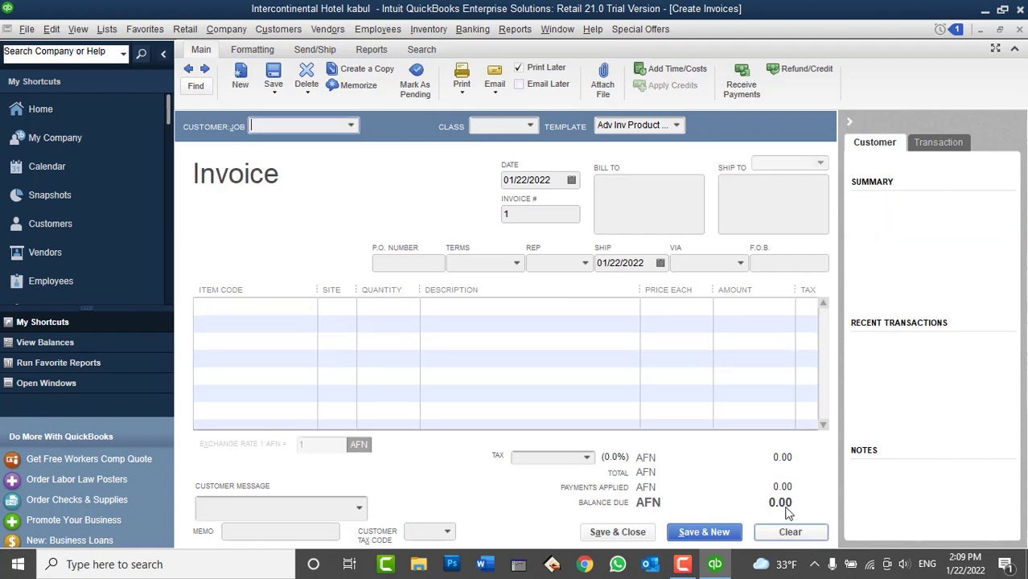
pyautogui.click(1019, 29)
# Start a new item of type Payment and name it "Advanced Cash Paid"
pyautogui.rightClick(277, 440)
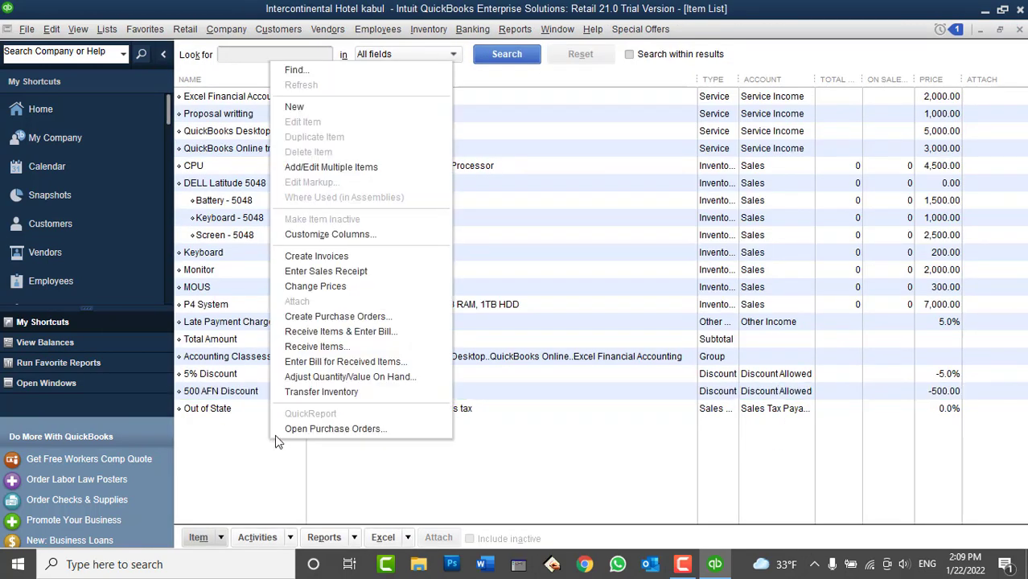
pyautogui.click(329, 106)
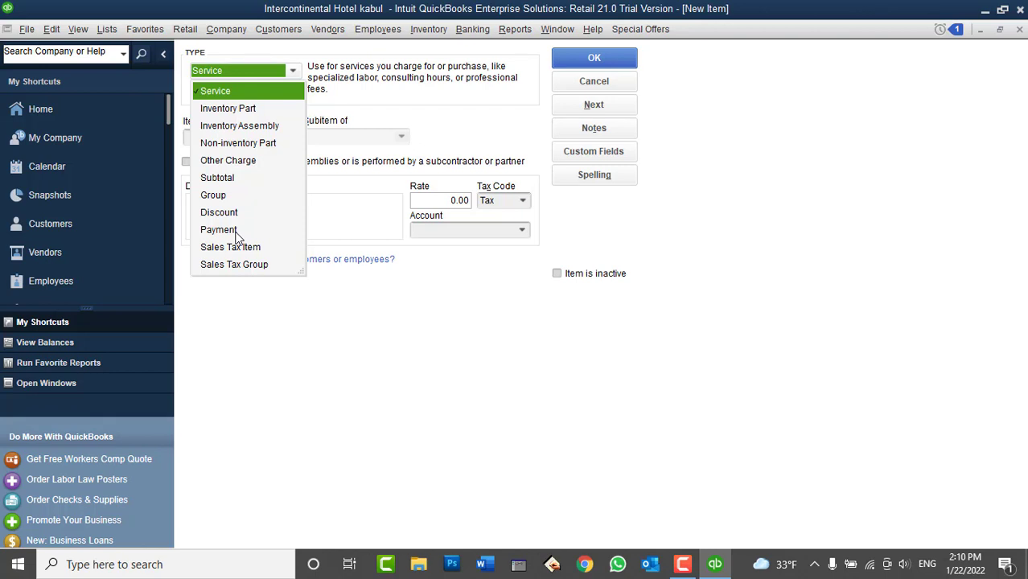
pyautogui.click(236, 231)
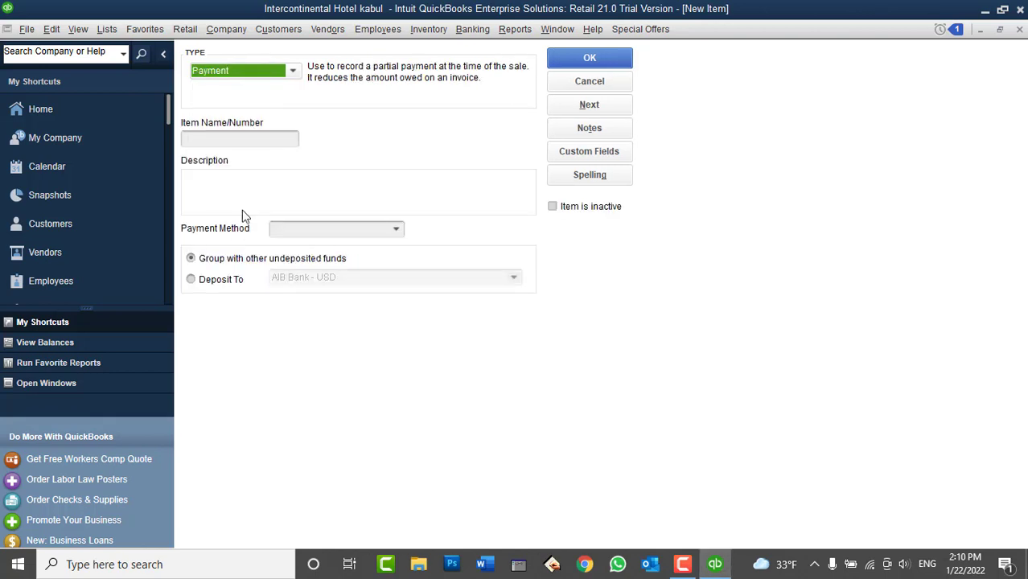
pyautogui.click(228, 143)
pyautogui.write('Adva')
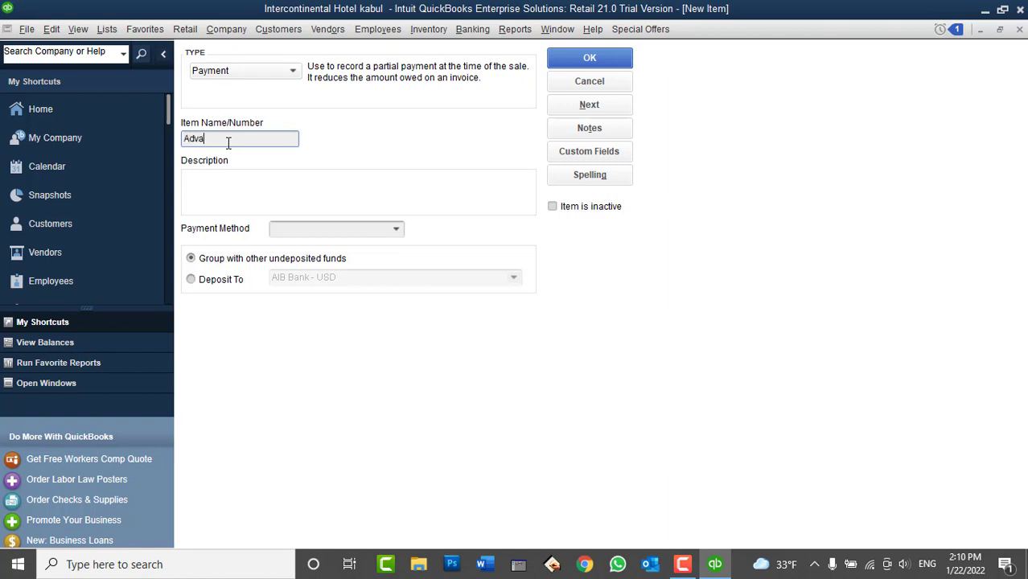
pyautogui.write('need Payment')
pyautogui.press('BackSpace')
pyautogui.press('BackSpace')
pyautogui.press('BackSpace')
pyautogui.press('BackSpace')
pyautogui.press('BackSpace')
pyautogui.press('BackSpace')
pyautogui.press('BackSpace')
pyautogui.write('Cash paid')
pyautogui.press('BackSpace')
pyautogui.press('BackSpace')
pyautogui.press('BackSpace')
pyautogui.press('BackSpace')
pyautogui.write('Paid')
# Set the payment item's payment method to Cash, leaving its description empty
pyautogui.click(251, 199)
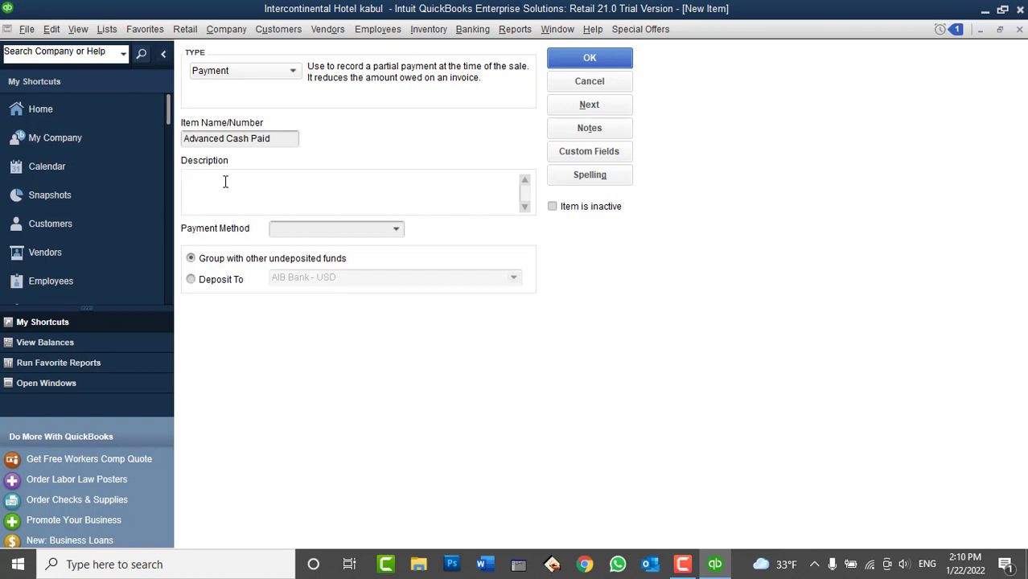
pyautogui.click(395, 230)
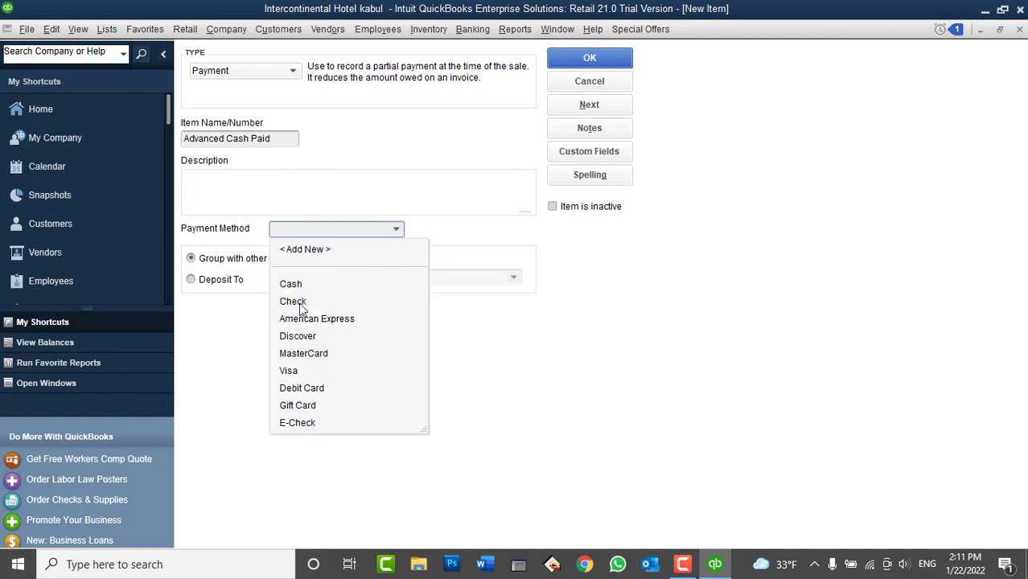
pyautogui.click(310, 283)
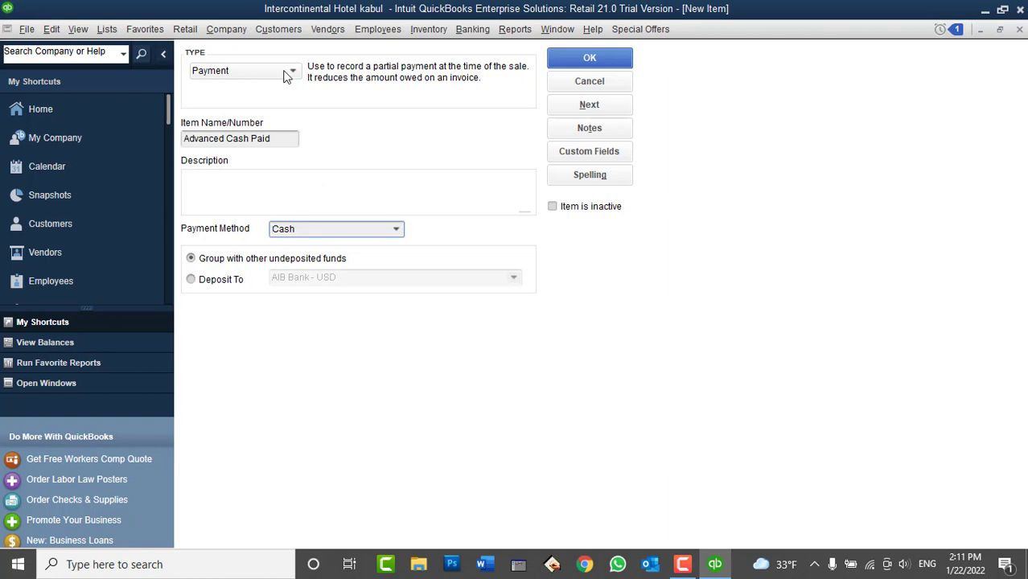
pyautogui.click(280, 36)
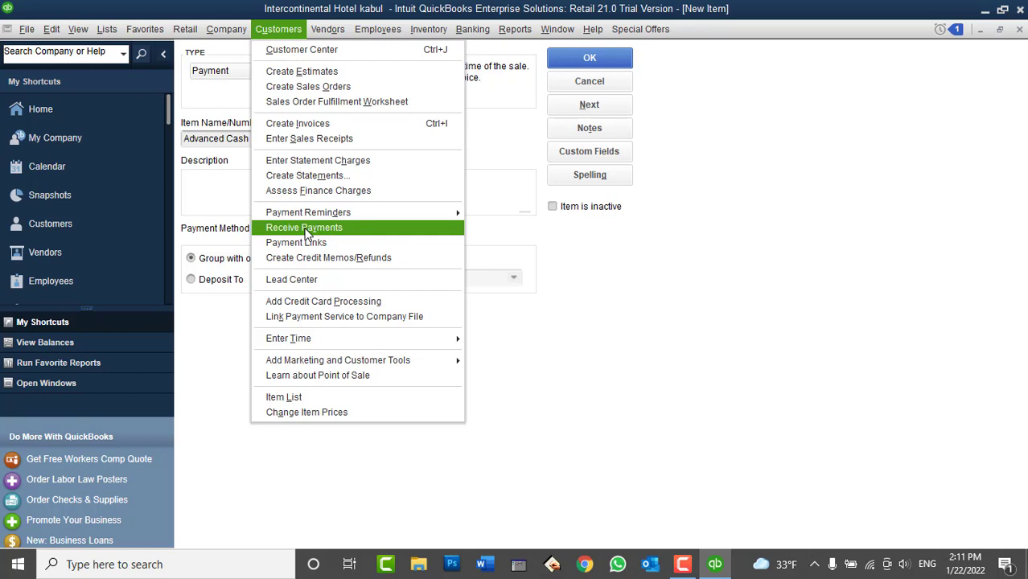
pyautogui.moveTo(474, 31)
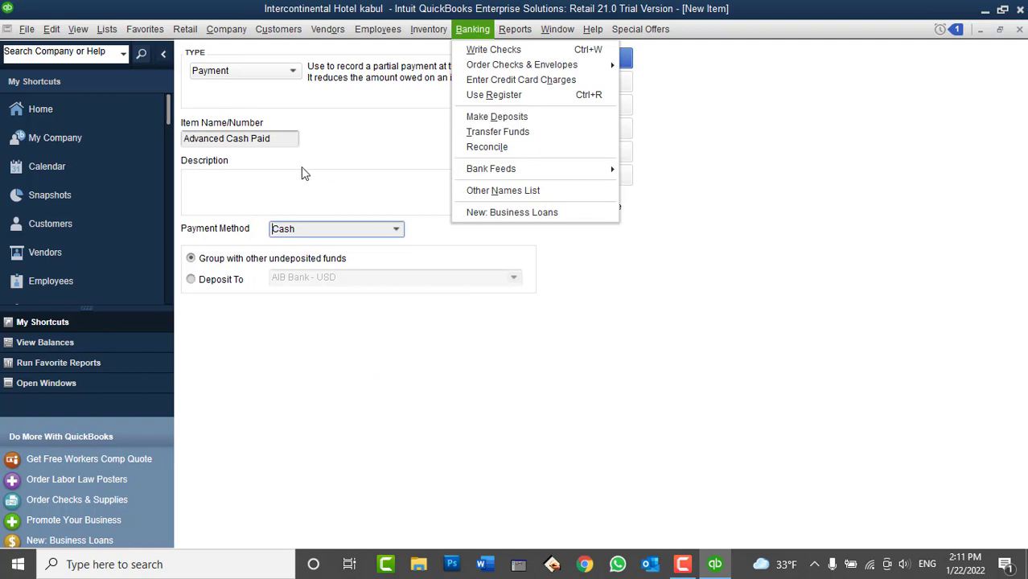
pyautogui.click(262, 201)
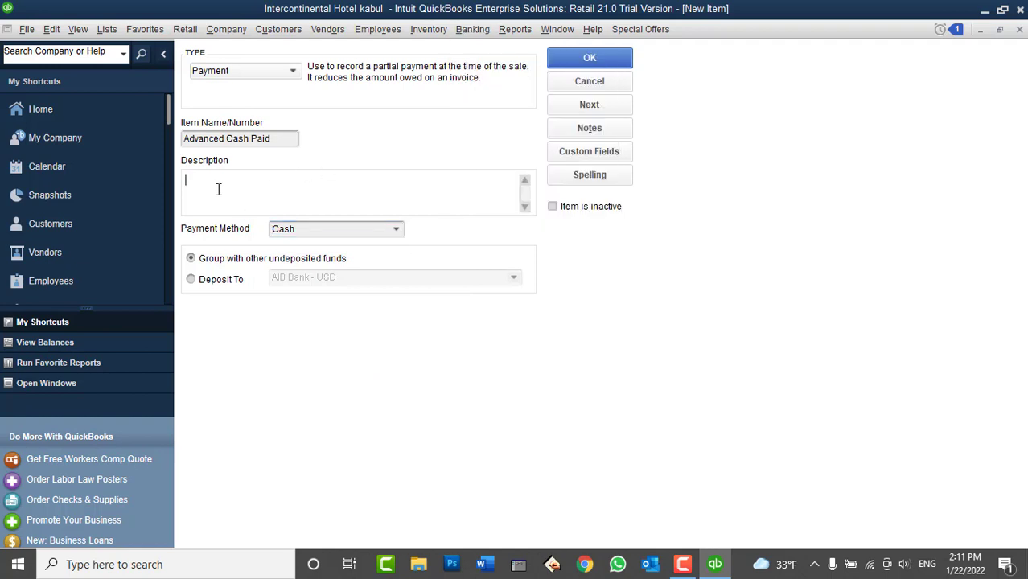
# Review the accounts available for deposit, choose grouping with other undeposited funds, and save the payment item
pyautogui.click(230, 285)
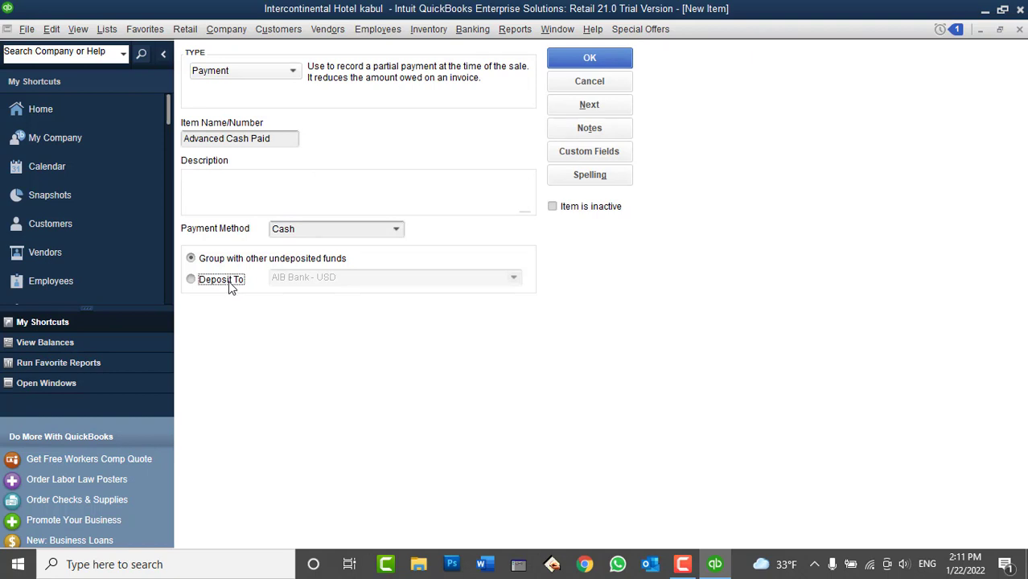
pyautogui.click(513, 279)
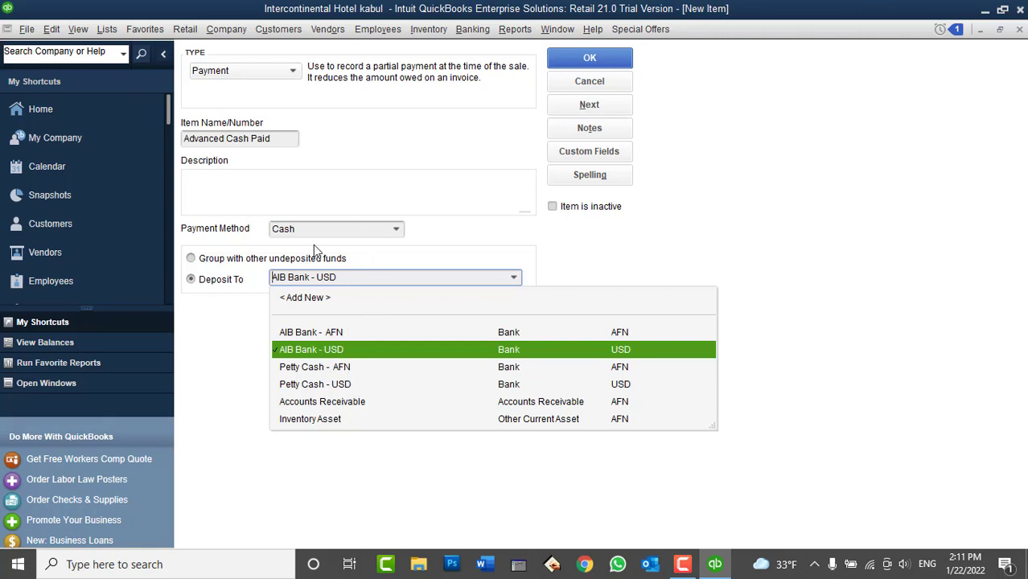
pyautogui.click(296, 260)
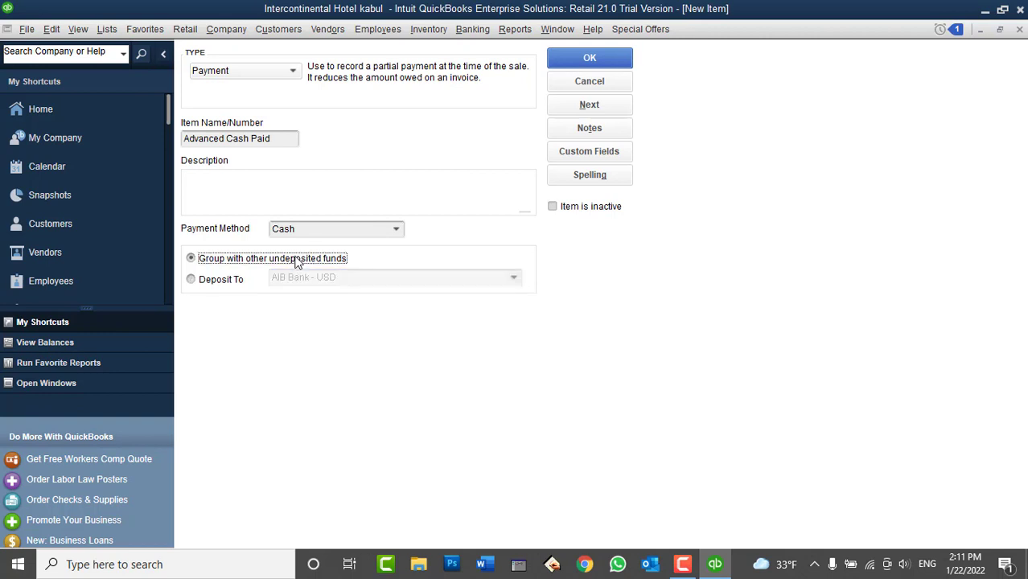
pyautogui.click(586, 58)
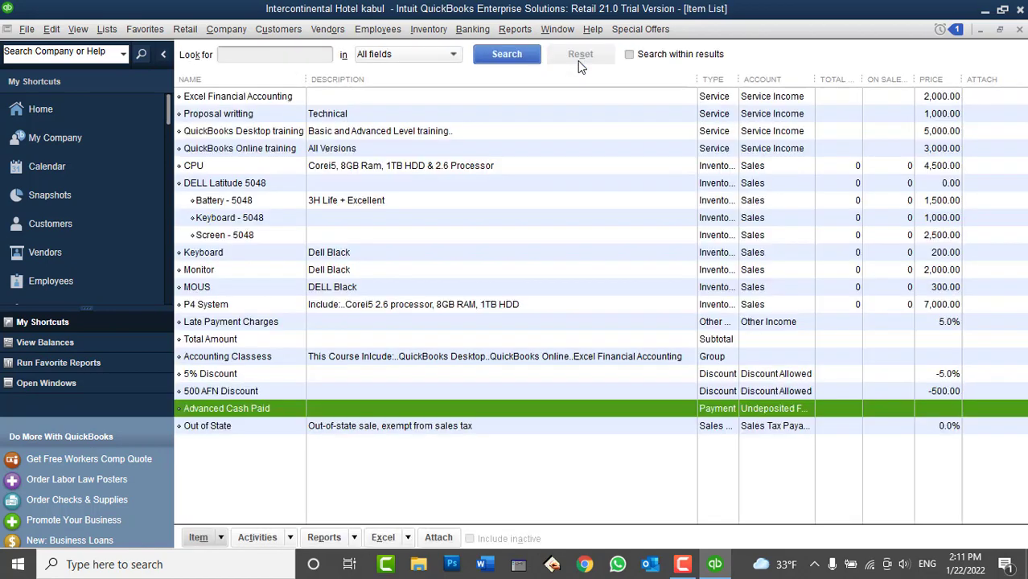
# Start a new invoice for customer ABC
pyautogui.click(273, 33)
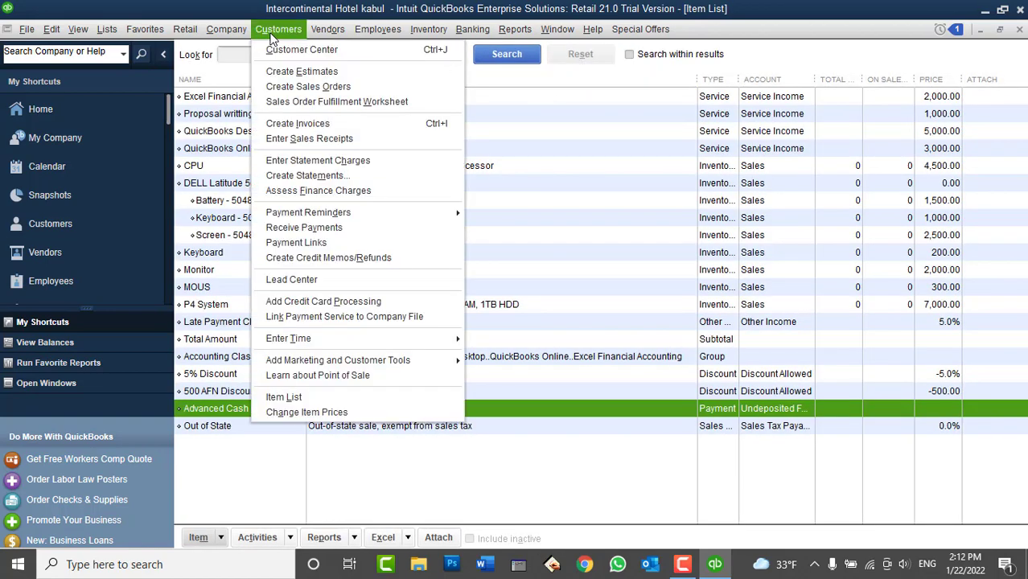
pyautogui.click(261, 125)
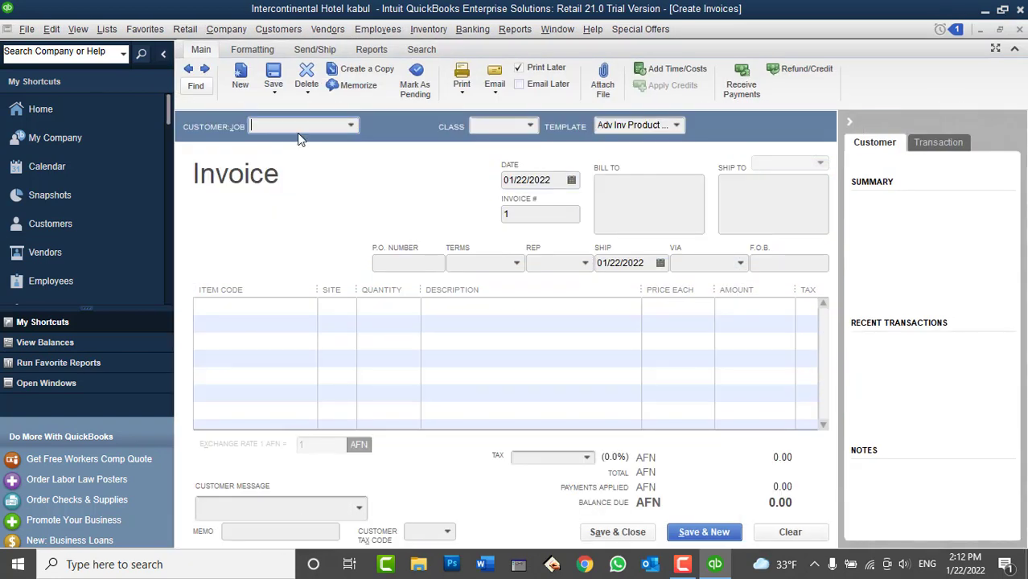
pyautogui.click(351, 126)
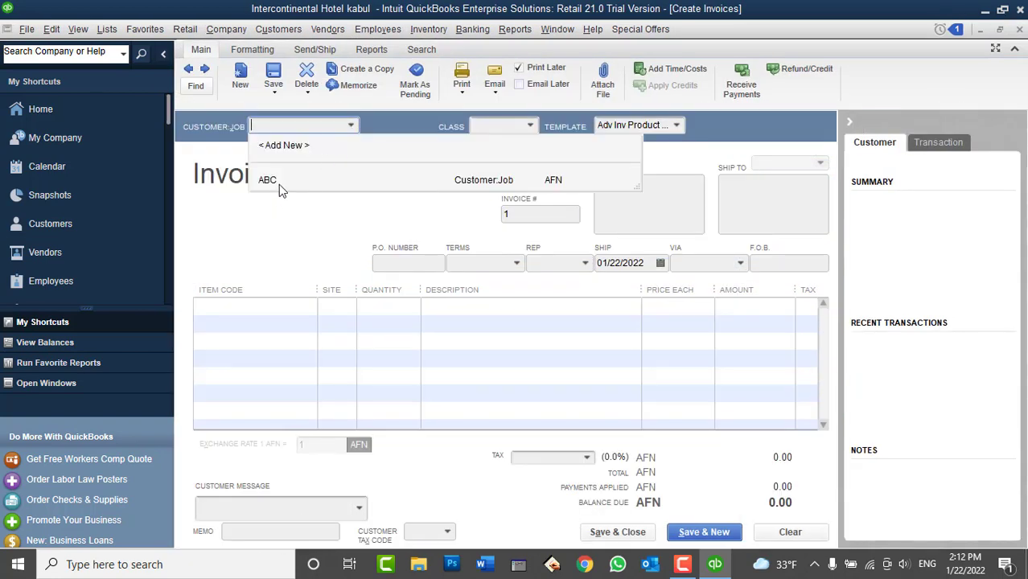
pyautogui.click(279, 184)
# Put the Proposal writting item on the invoice's first line with a quantity of 1
pyautogui.click(288, 307)
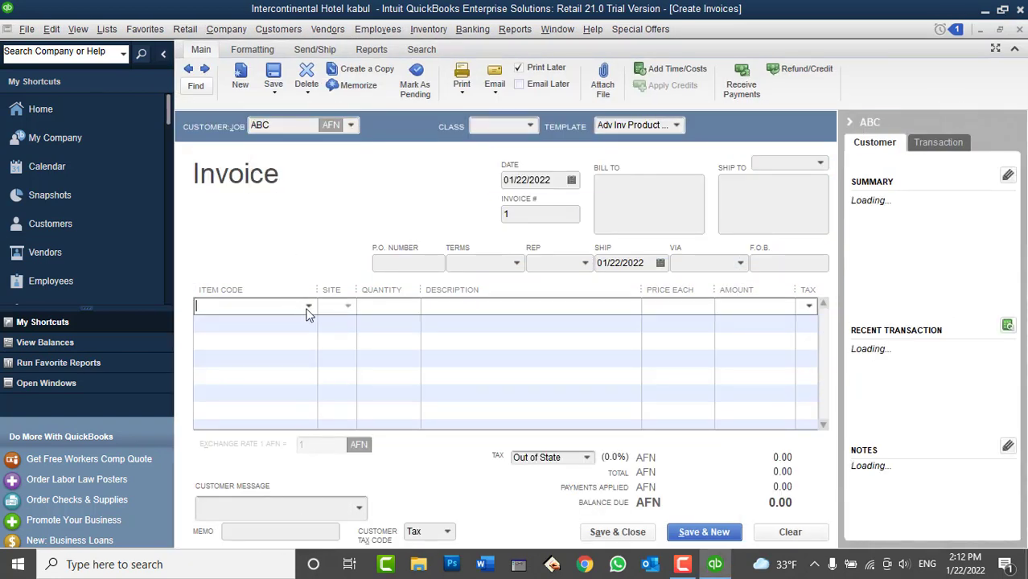
pyautogui.click(307, 309)
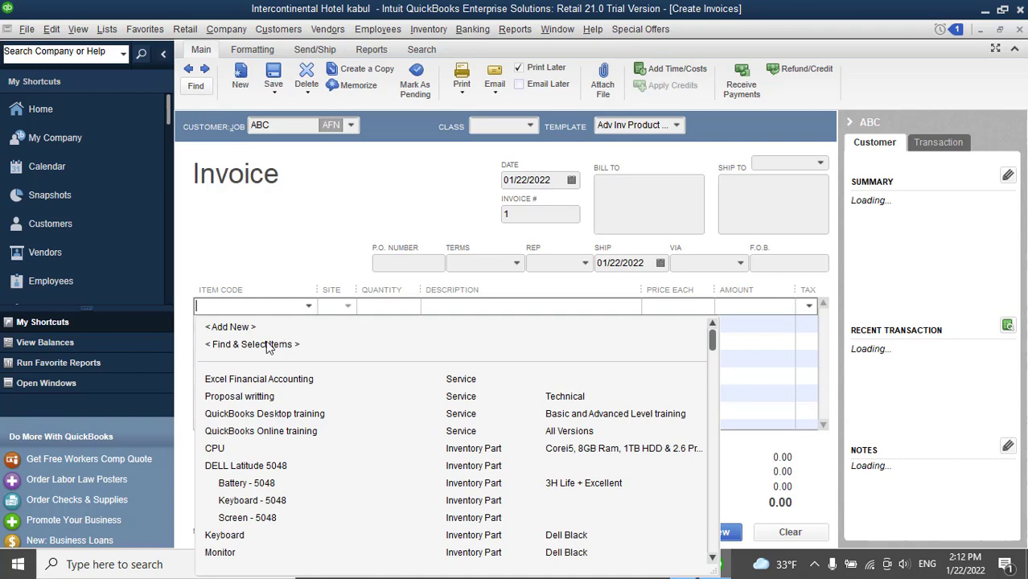
pyautogui.click(248, 415)
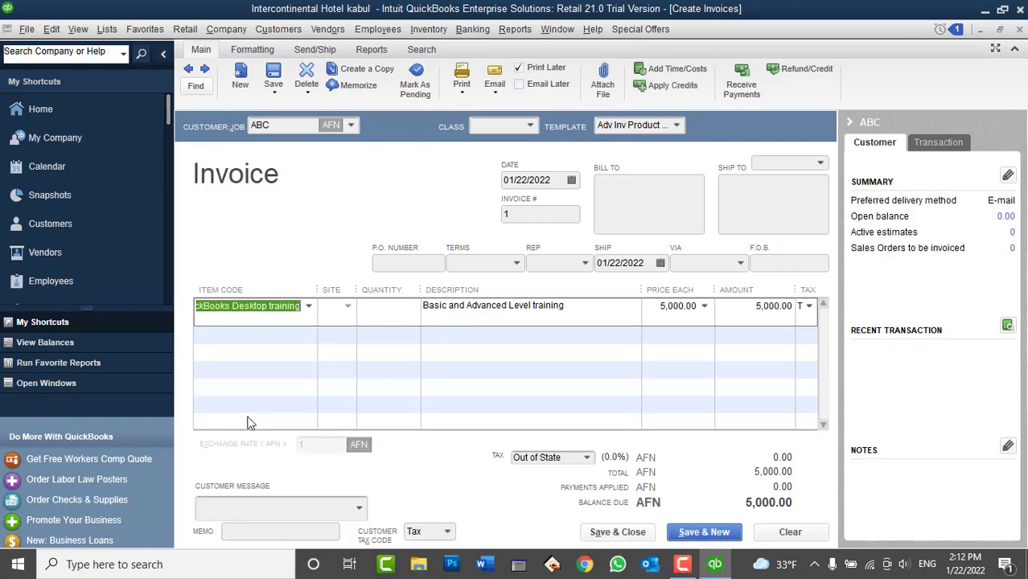
pyautogui.click(308, 308)
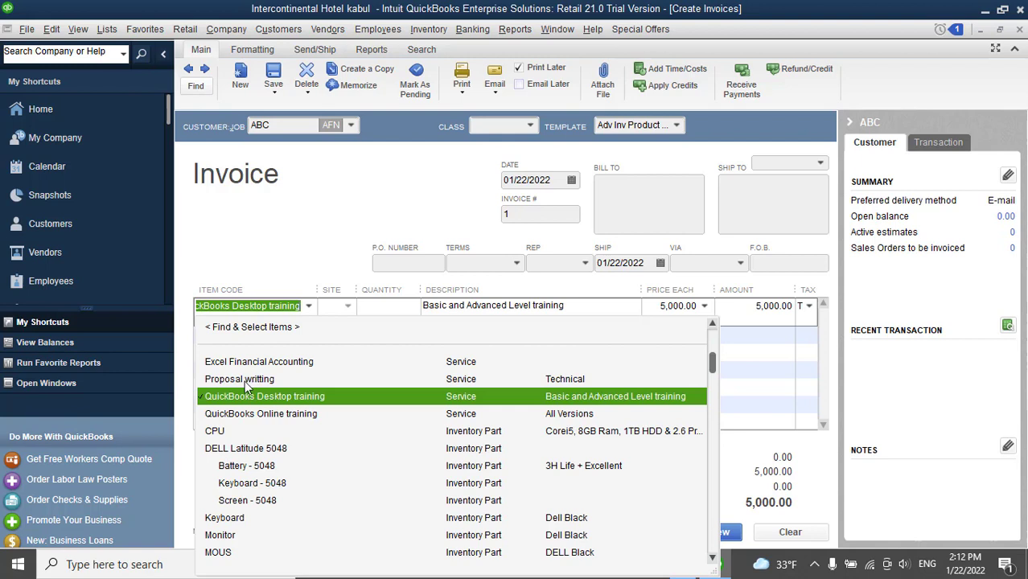
pyautogui.click(246, 381)
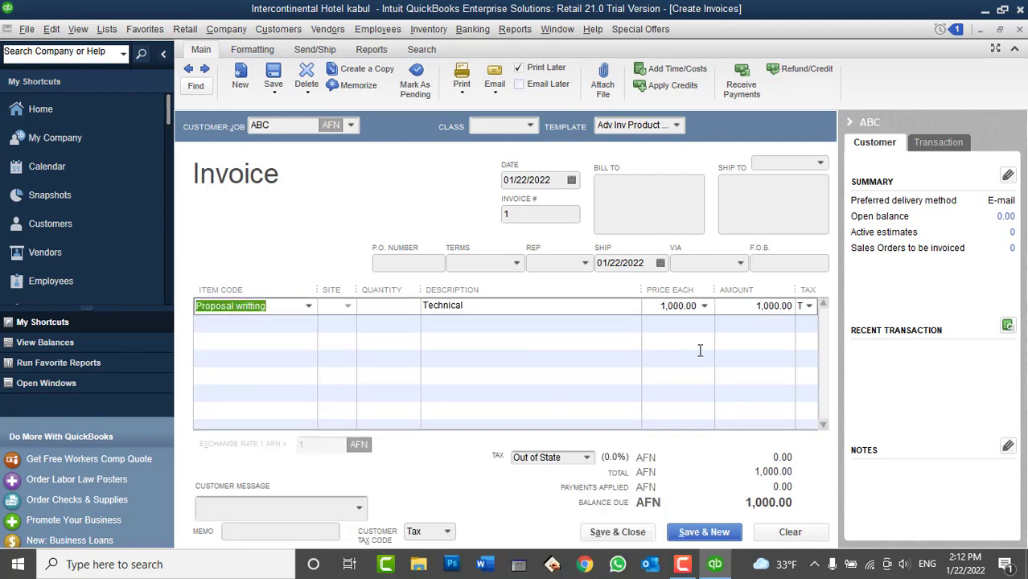
pyautogui.click(392, 312)
pyautogui.write('1')
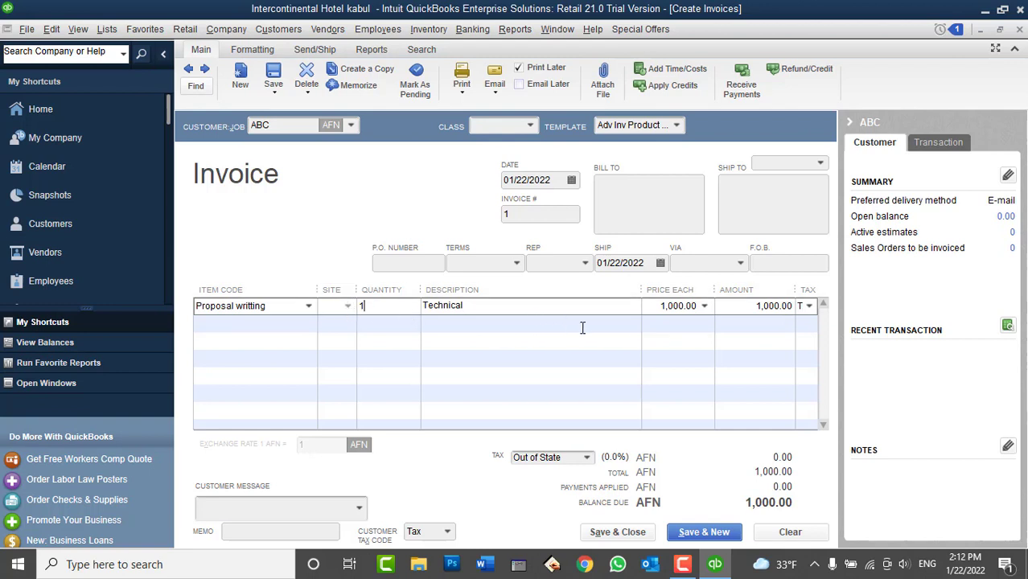
# Add the Advanced Cash Paid payment item on the invoice's second line
pyautogui.click(306, 323)
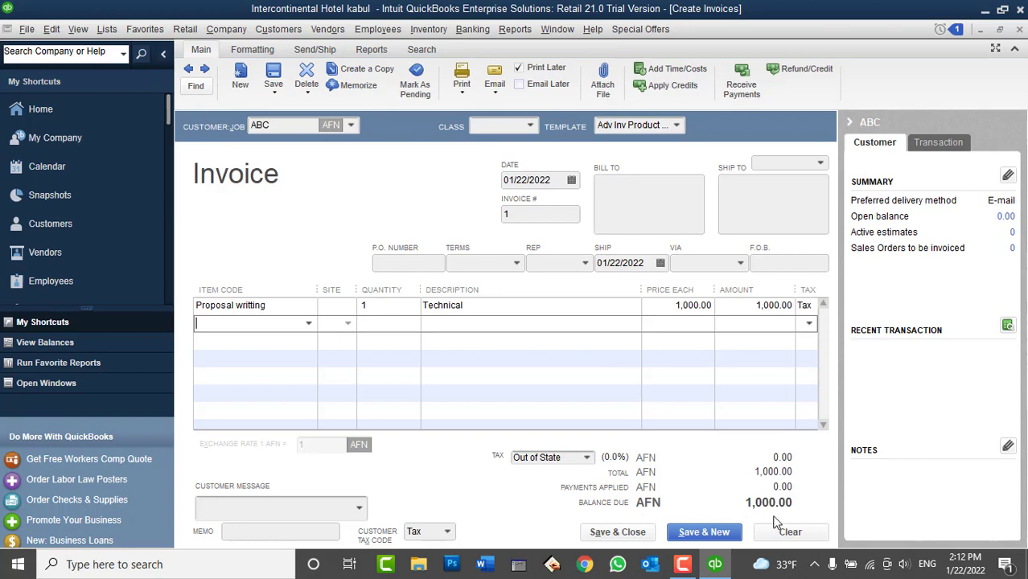
pyautogui.click(309, 325)
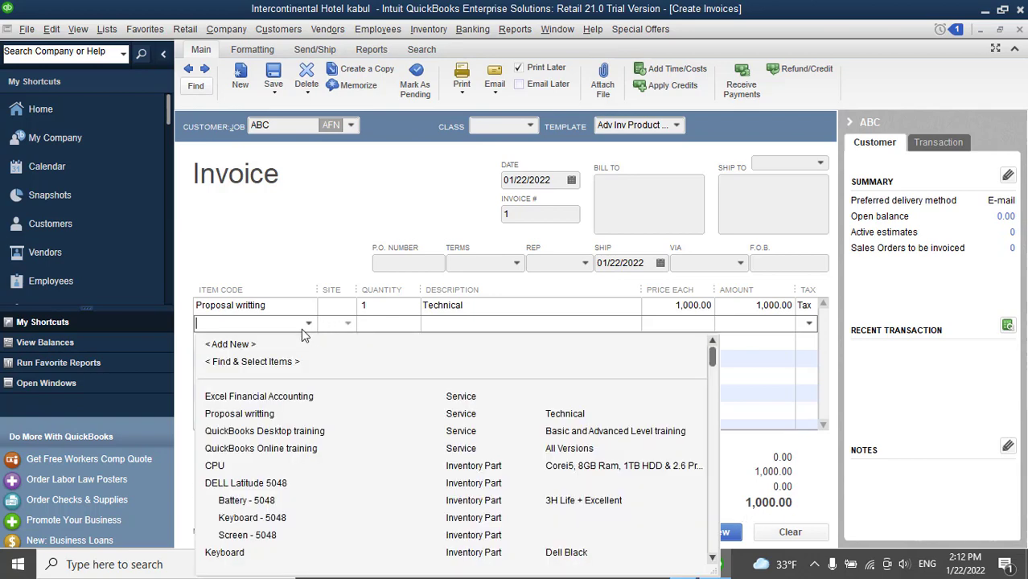
pyautogui.scroll(-4, 314, 450)
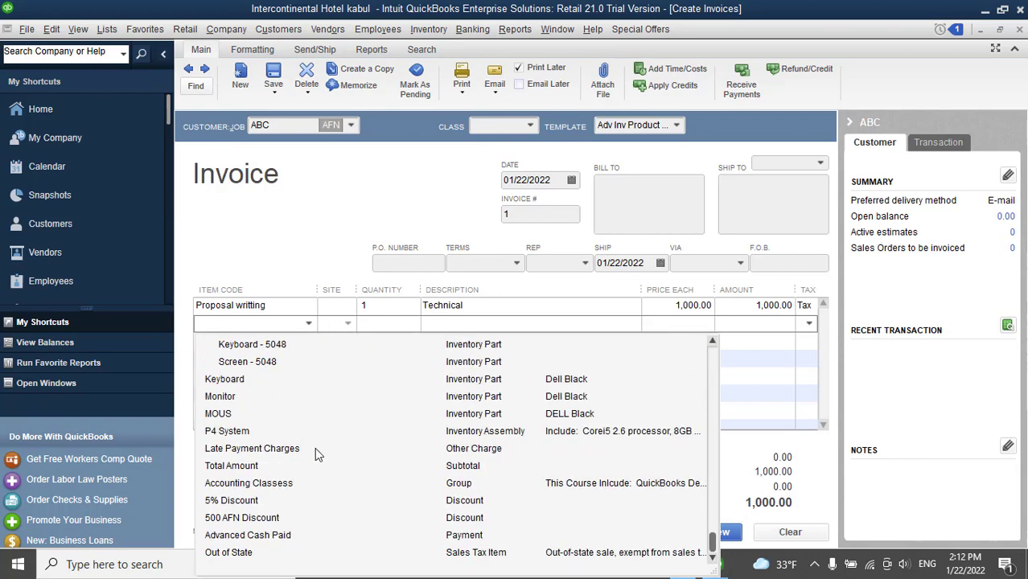
pyautogui.click(279, 536)
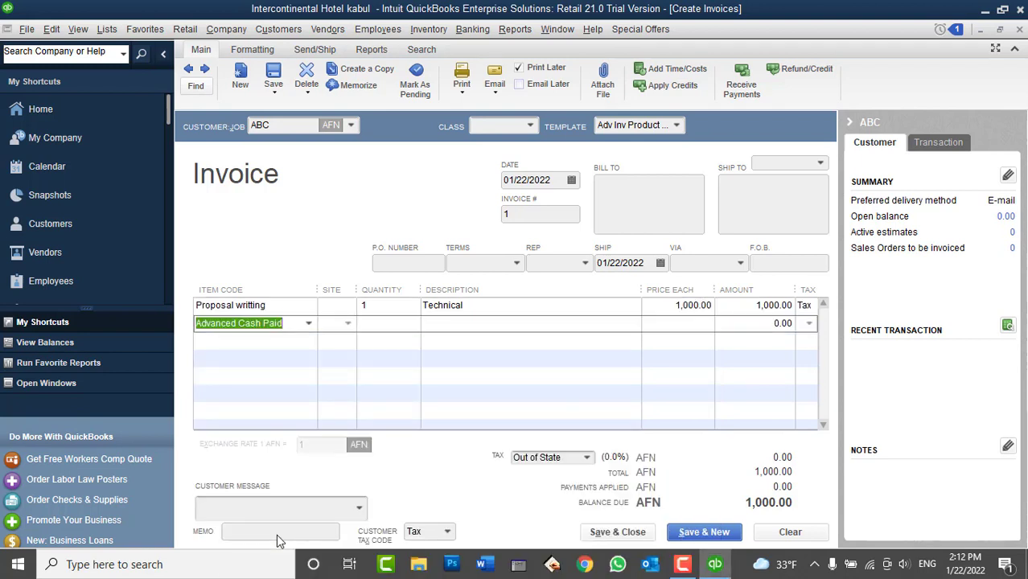
# Enter 1000 as the payment amount on the Advanced Cash Paid line of the invoice
pyautogui.click(750, 323)
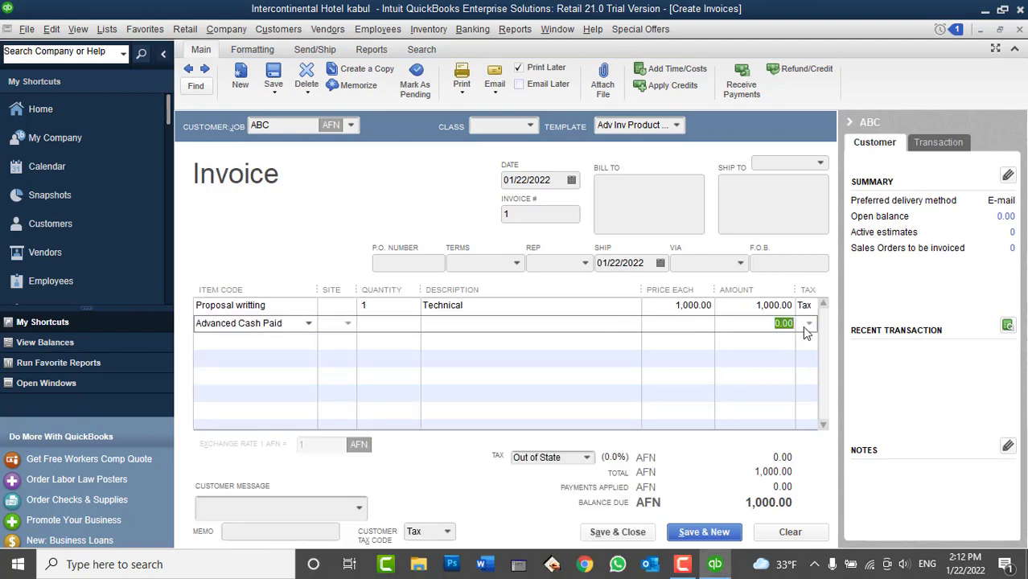
pyautogui.write('1000')
pyautogui.press('Tab')
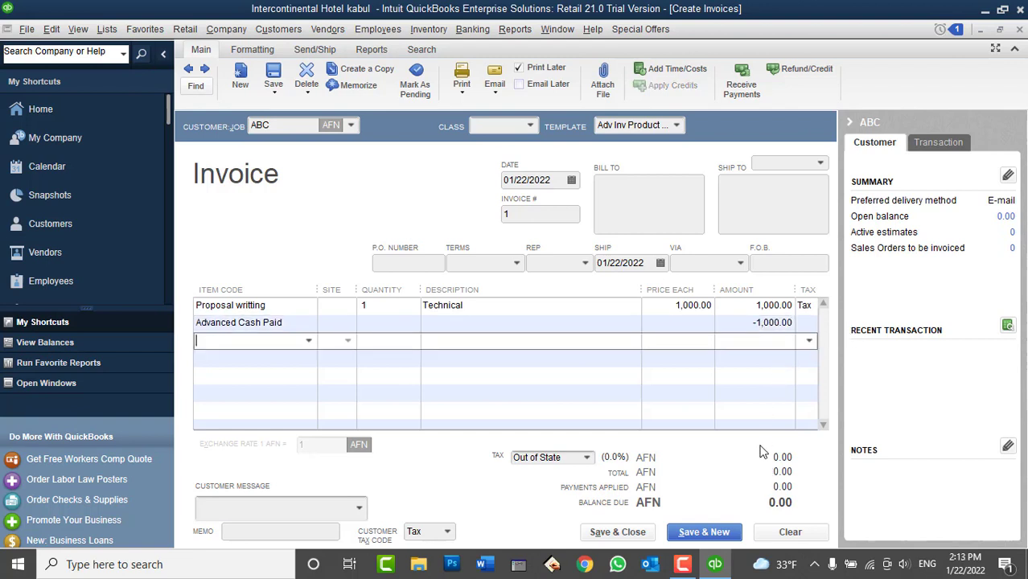
# Change the payment amount on the Advanced Cash Paid line to 500
pyautogui.click(749, 325)
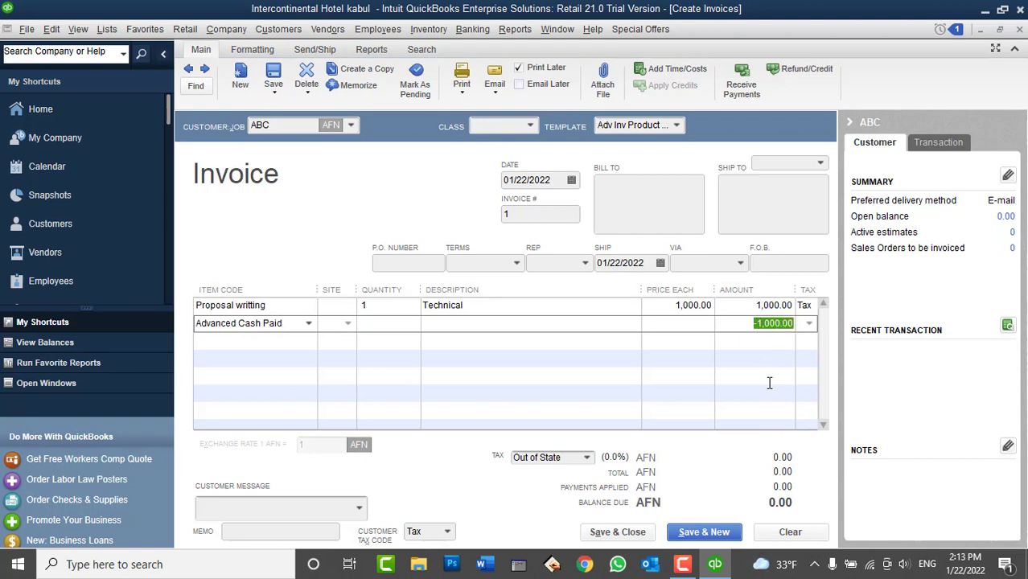
pyautogui.write('500')
pyautogui.press('Tab')
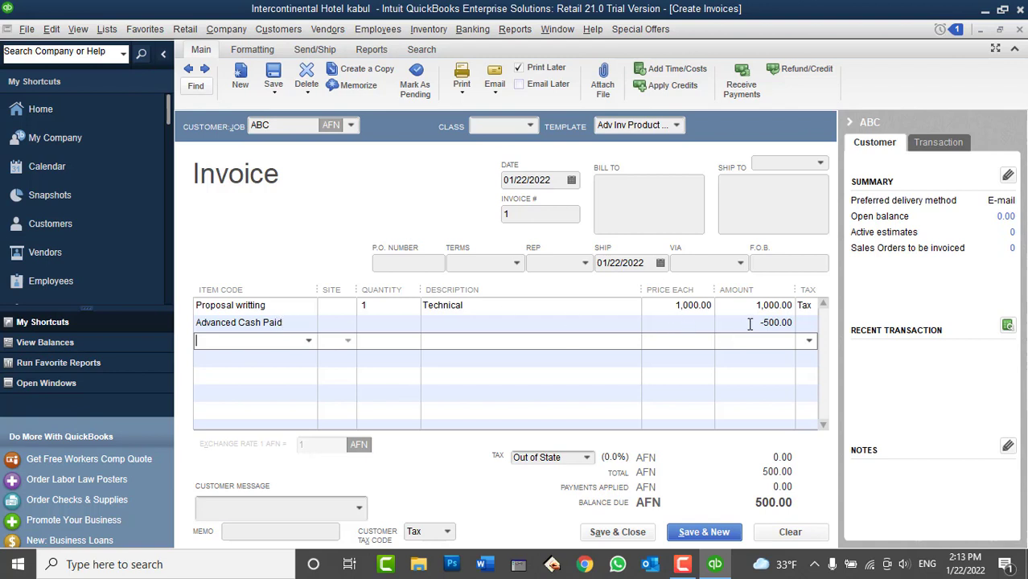
# Clear the unsaved invoice and close it to return to the item list
pyautogui.click(792, 533)
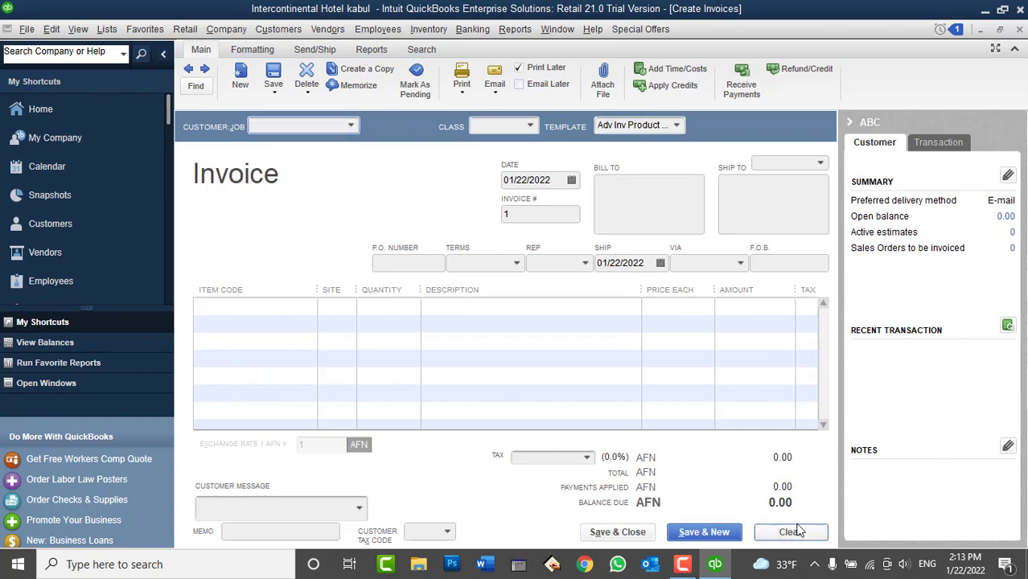
pyautogui.click(1019, 29)
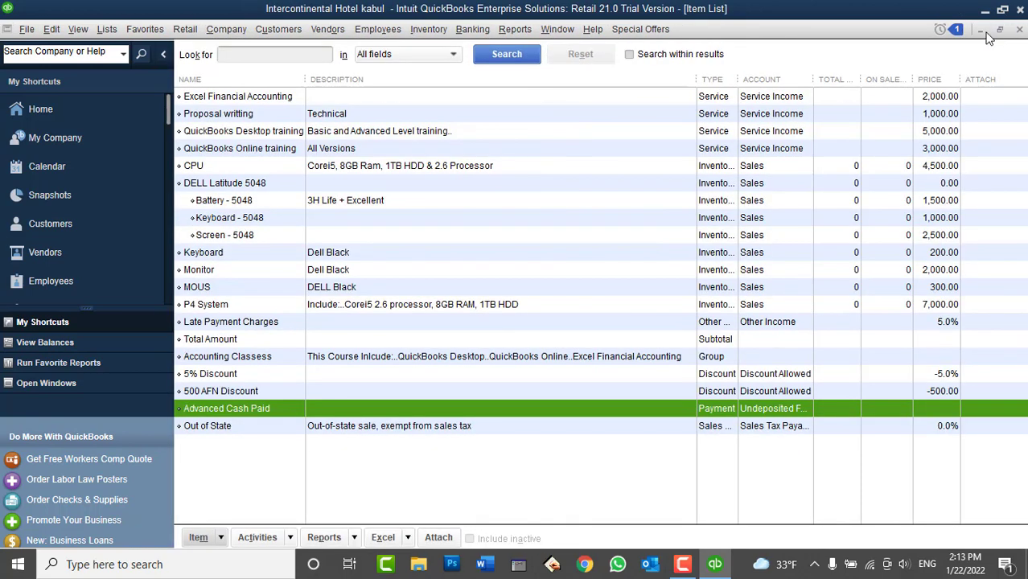
# Start a new item in the item list with the type Sales Tax Item
pyautogui.rightClick(392, 466)
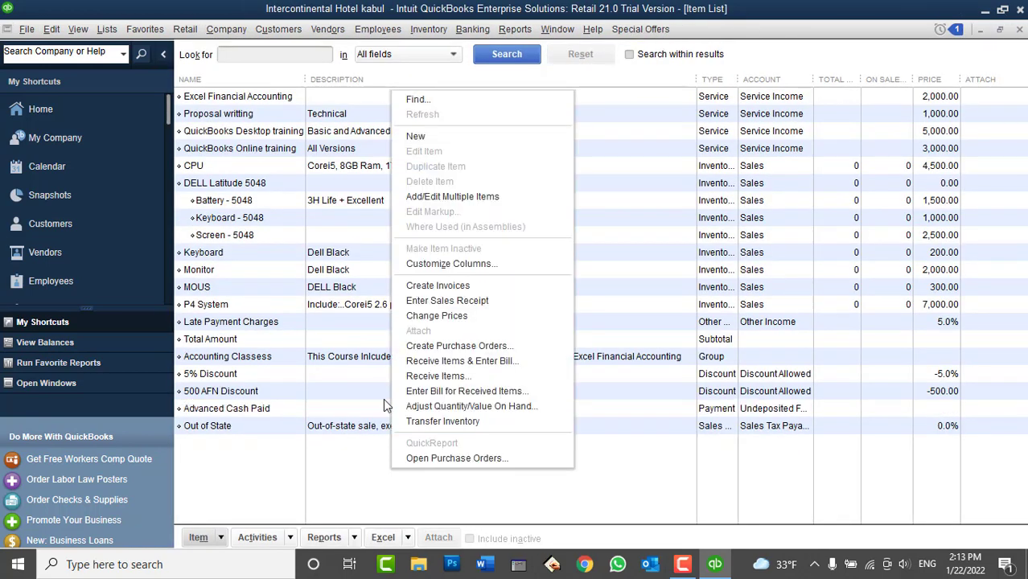
pyautogui.click(425, 140)
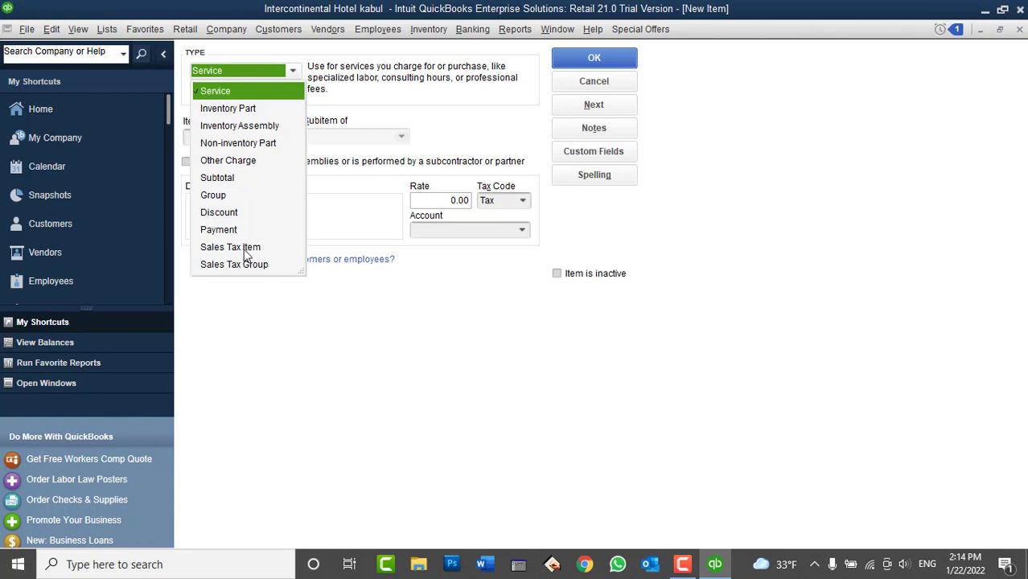
pyautogui.click(245, 247)
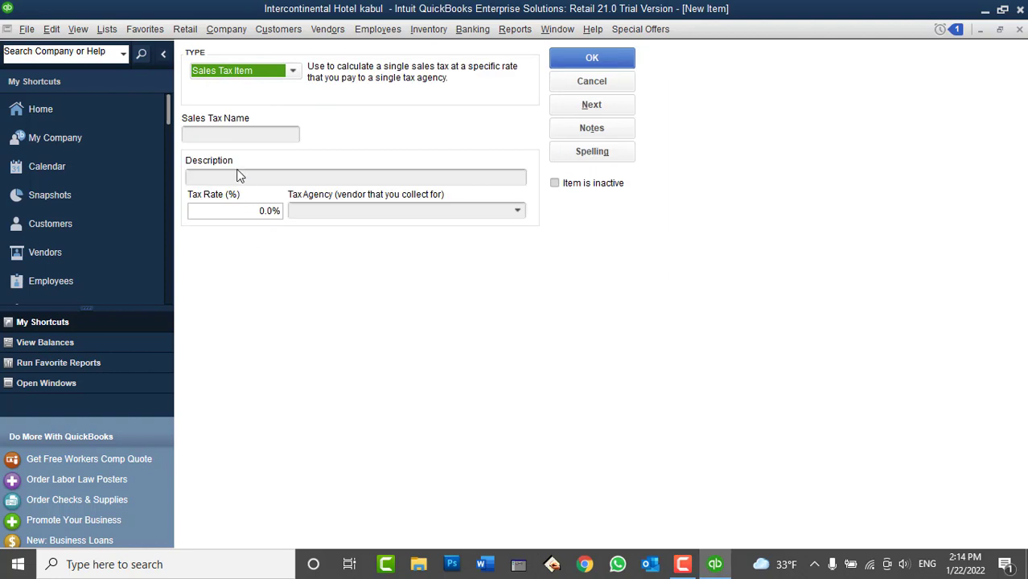
# Name the sales tax item 4% Sales Tax and give it the same text as its description
pyautogui.click(217, 135)
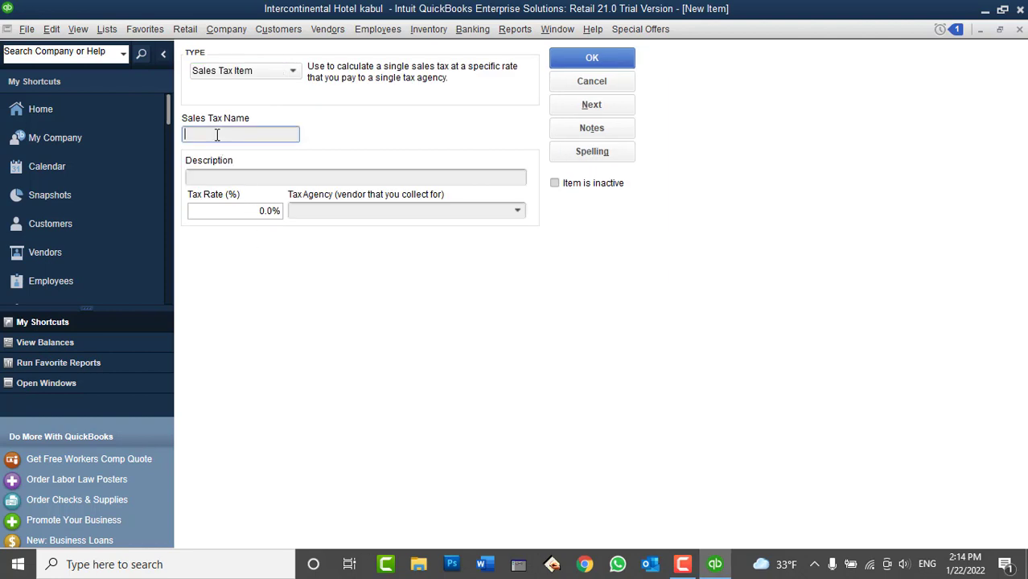
pyautogui.write('Sales Tax')
pyautogui.hotkey('ctrl', 'Left')
pyautogui.hotkey('ctrl', 'Left')
pyautogui.write('4%')
pyautogui.press('End')
pyautogui.moveTo(261, 137); pyautogui.dragTo(184, 121)
pyautogui.hotkey('ctrl', 'c')
pyautogui.click(238, 176)
pyautogui.hotkey('ctrl', 'v')
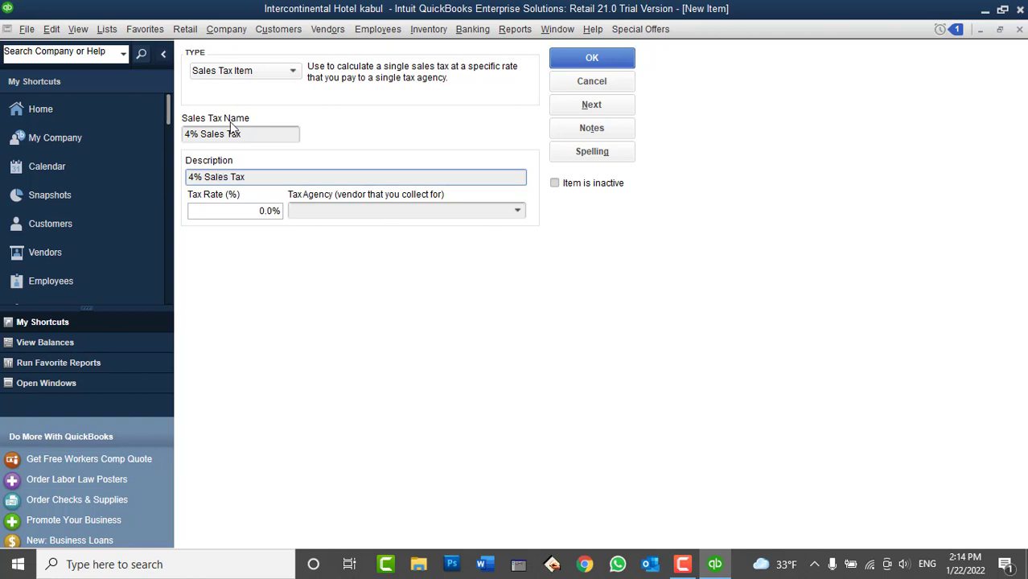
# Set the tax rate of the new sales tax item to 4%
pyautogui.click(248, 210)
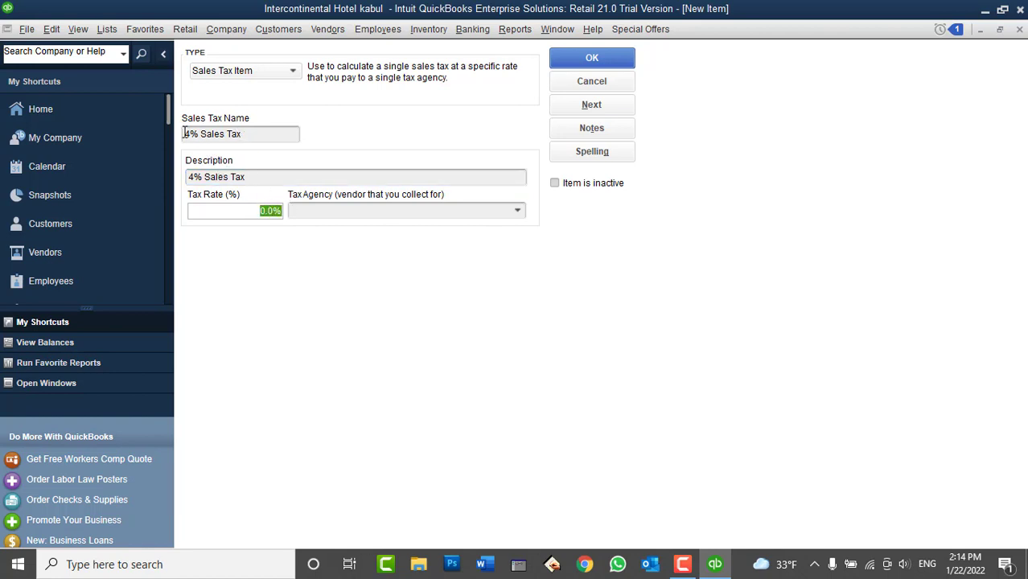
pyautogui.write('4')
pyautogui.press('Tab')
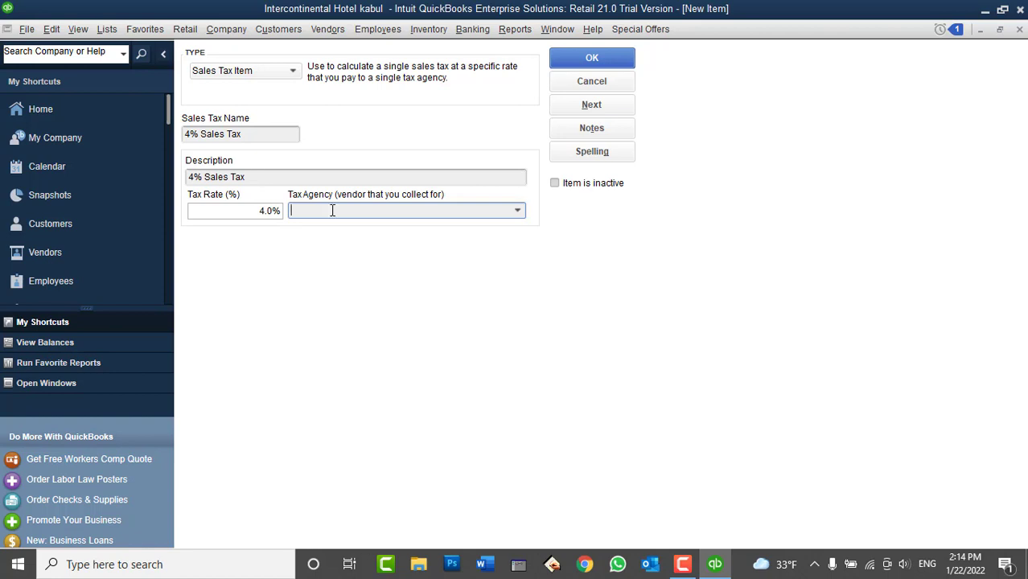
# Create the vendor Gov-Sales Tax Department as the item's tax agency and save the sales tax item
pyautogui.click(517, 212)
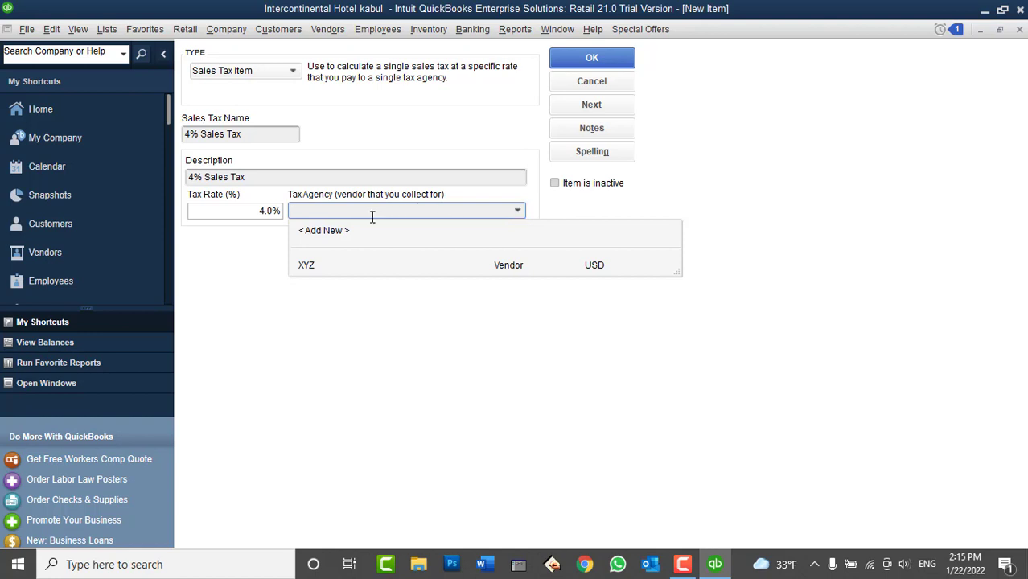
pyautogui.click(337, 237)
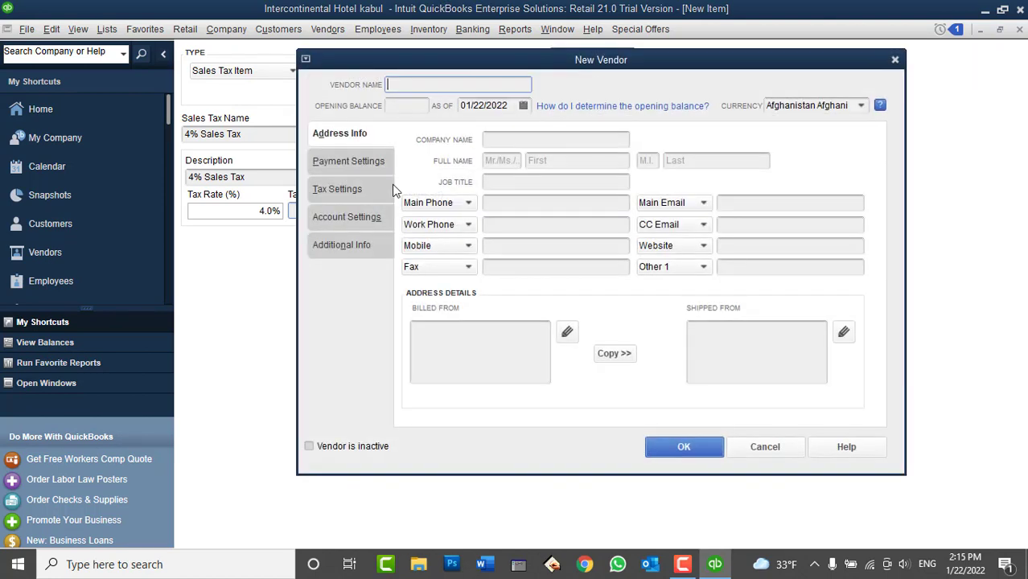
pyautogui.write('Sales Tax Department')
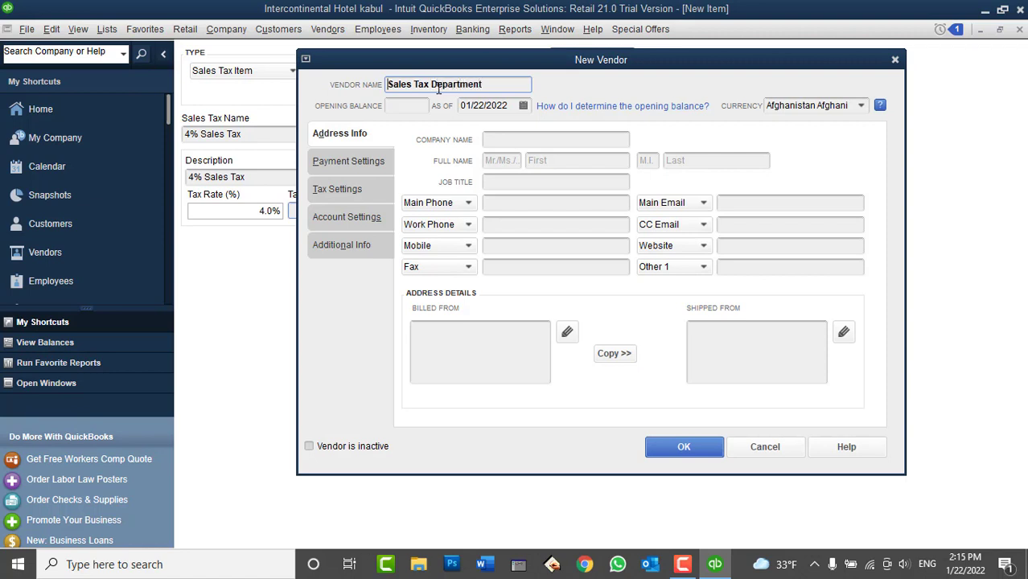
pyautogui.press('Home')
pyautogui.write('Gov')
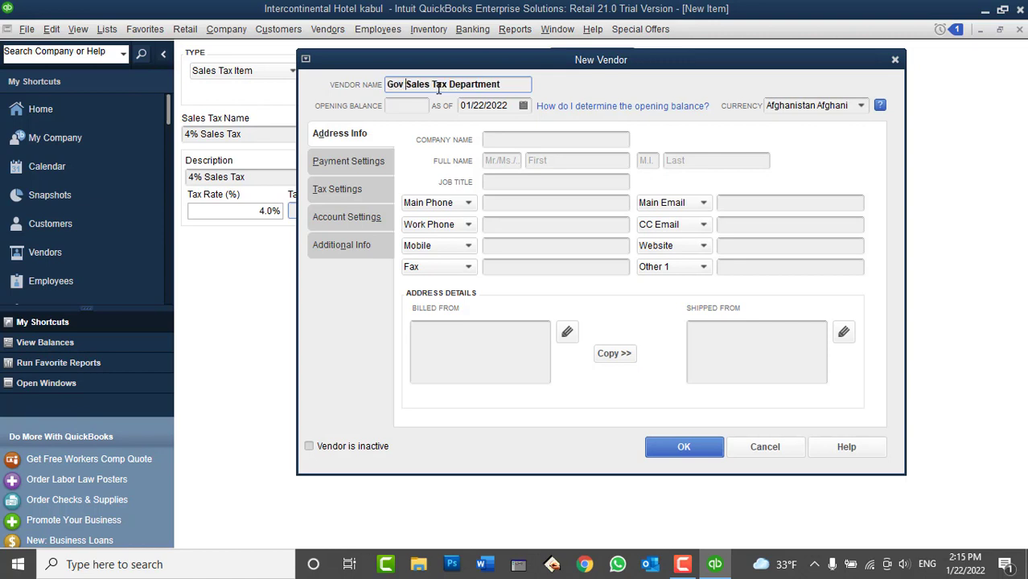
pyautogui.press('BackSpace')
pyautogui.write('-')
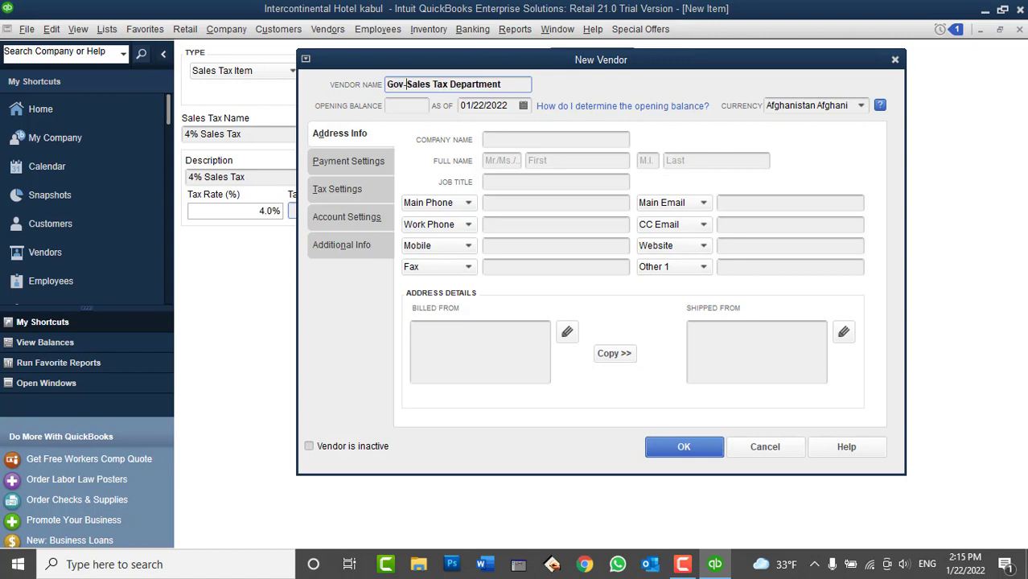
pyautogui.click(693, 449)
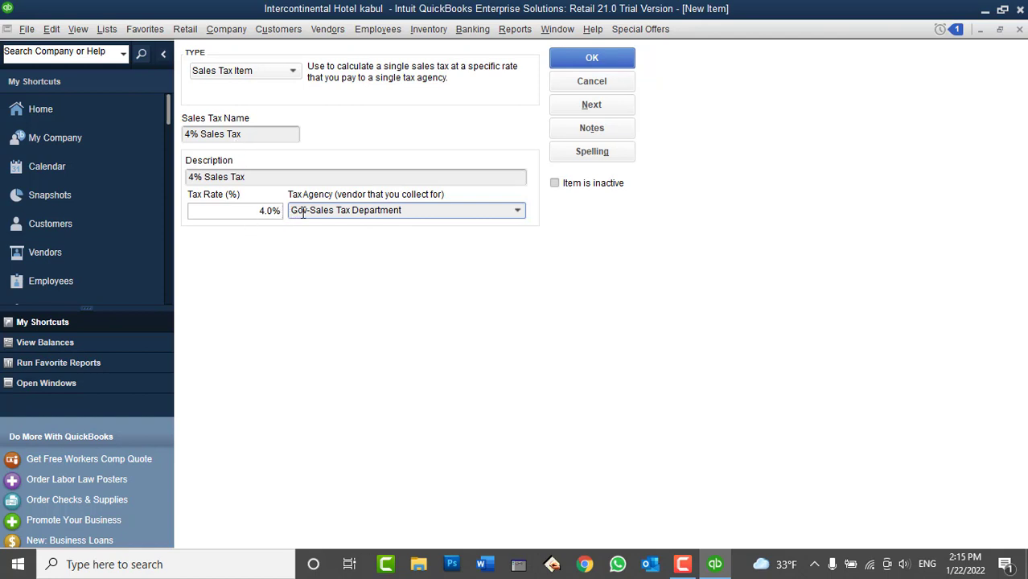
pyautogui.moveTo(261, 213); pyautogui.dragTo(283, 210)
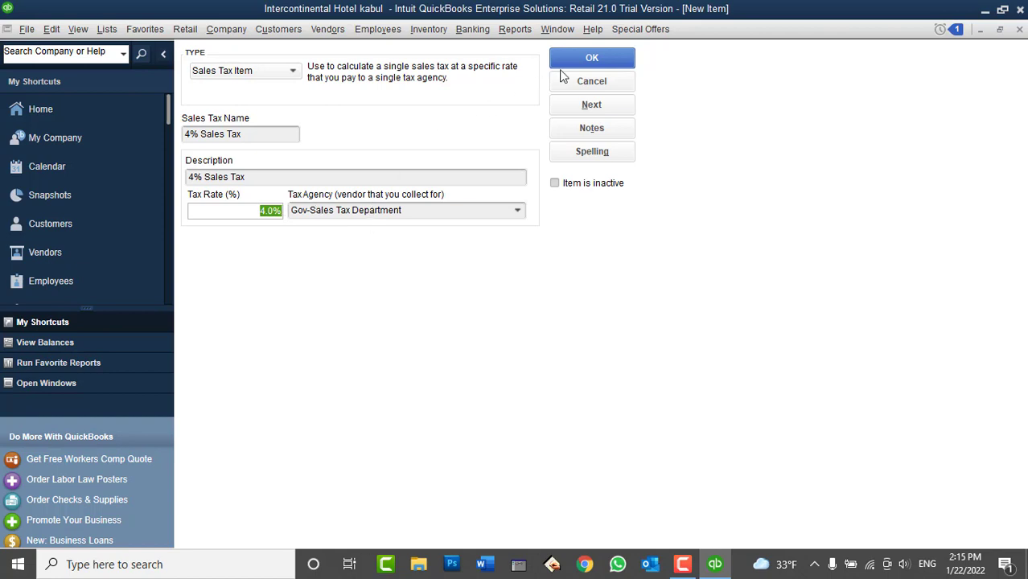
pyautogui.click(583, 57)
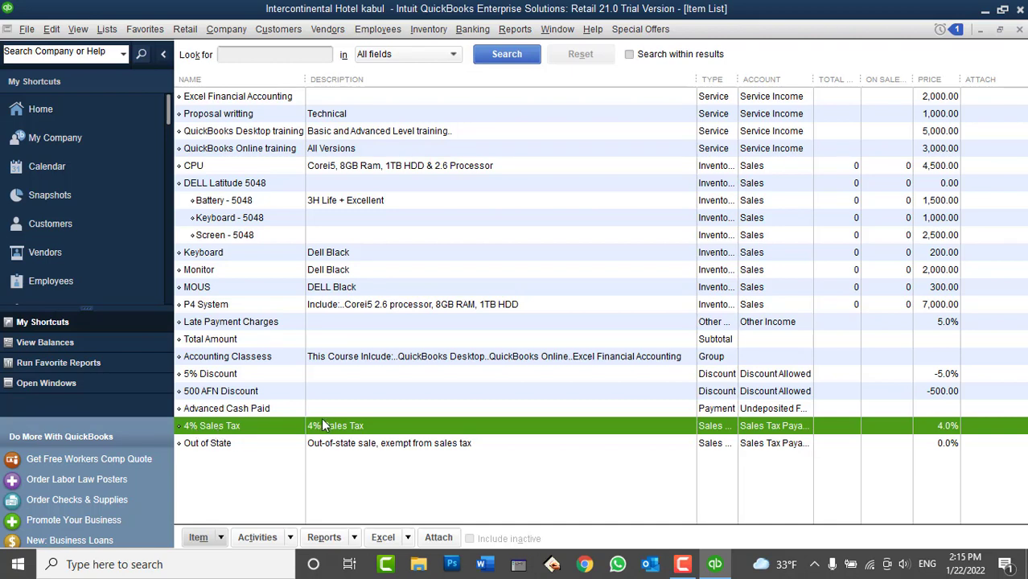
# Start a new invoice for customer ABC
pyautogui.click(287, 30)
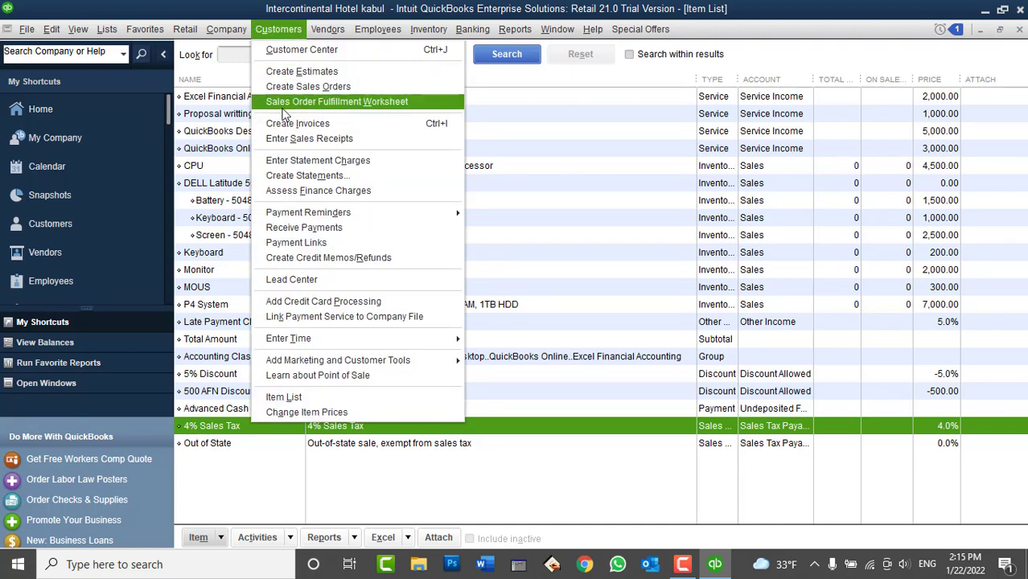
pyautogui.click(286, 122)
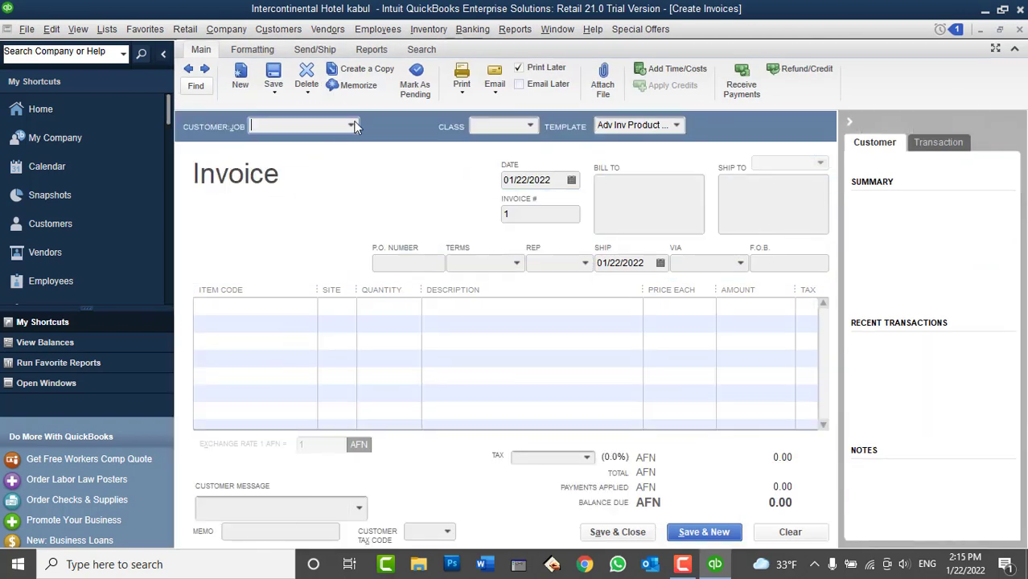
pyautogui.click(355, 127)
pyautogui.click(315, 169)
# Add the Proposal writting item as a taxable sale on the first line and apply the 4% Sales Tax to the invoice
pyautogui.click(309, 313)
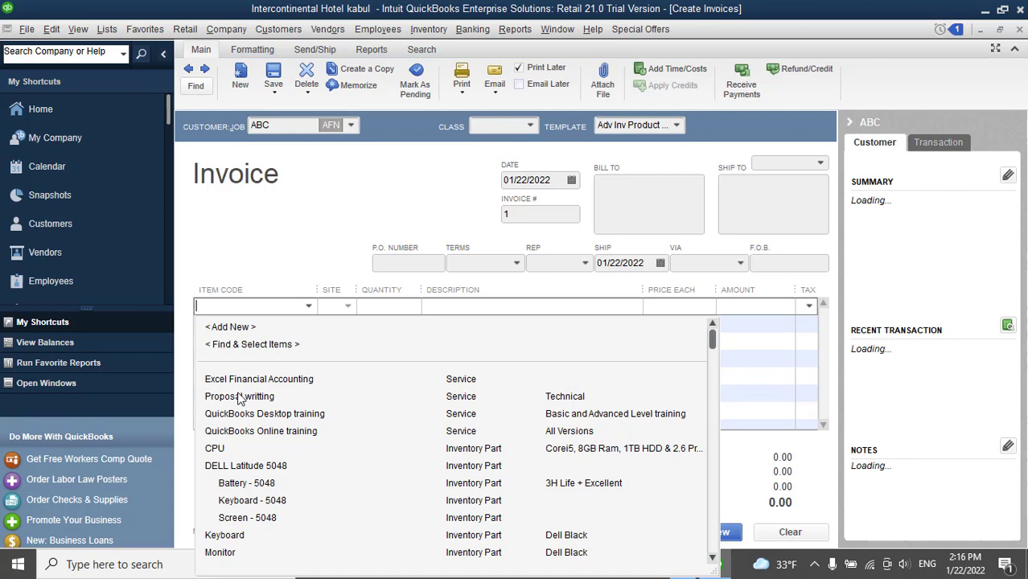
pyautogui.click(239, 396)
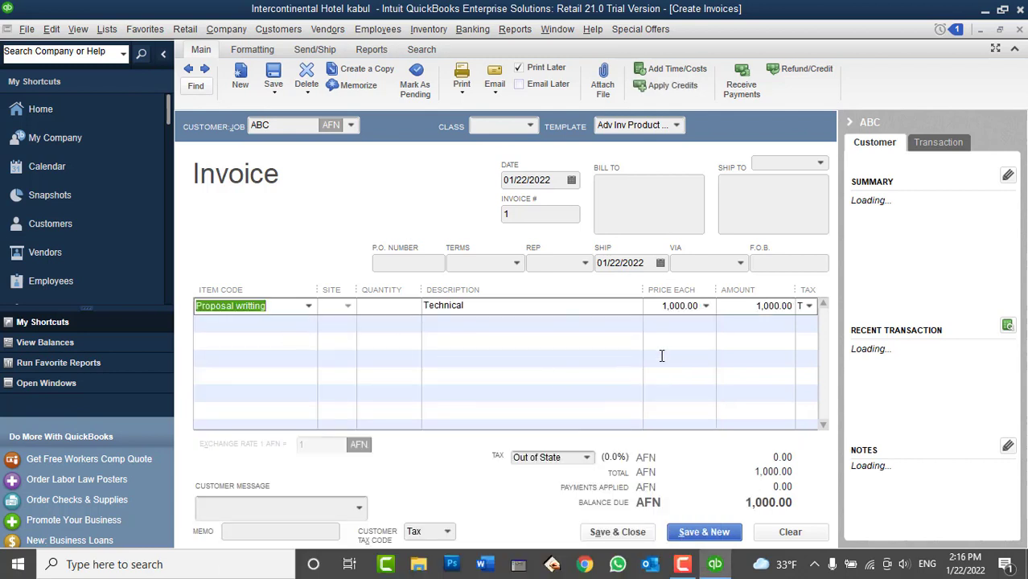
pyautogui.click(809, 307)
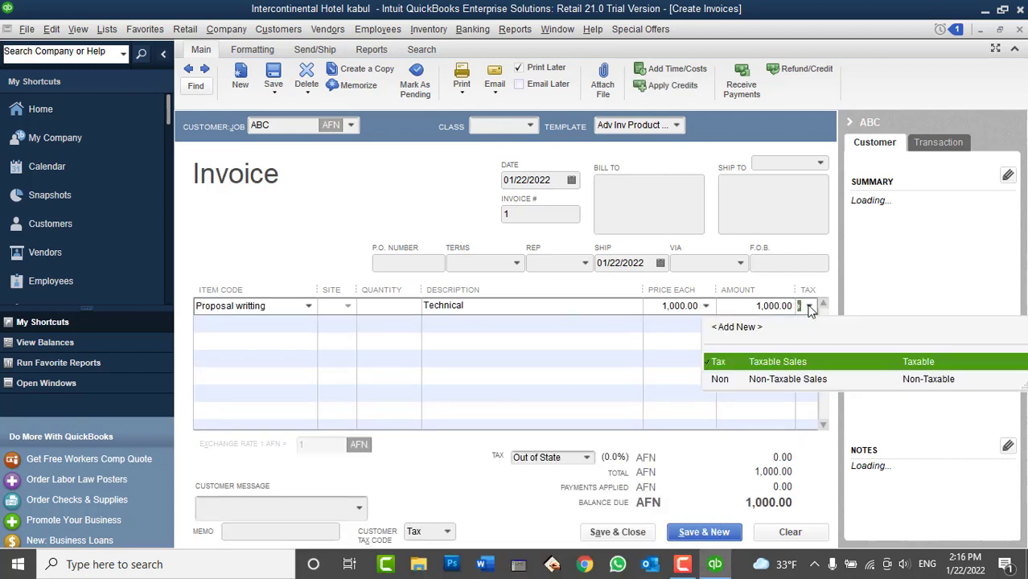
pyautogui.click(776, 361)
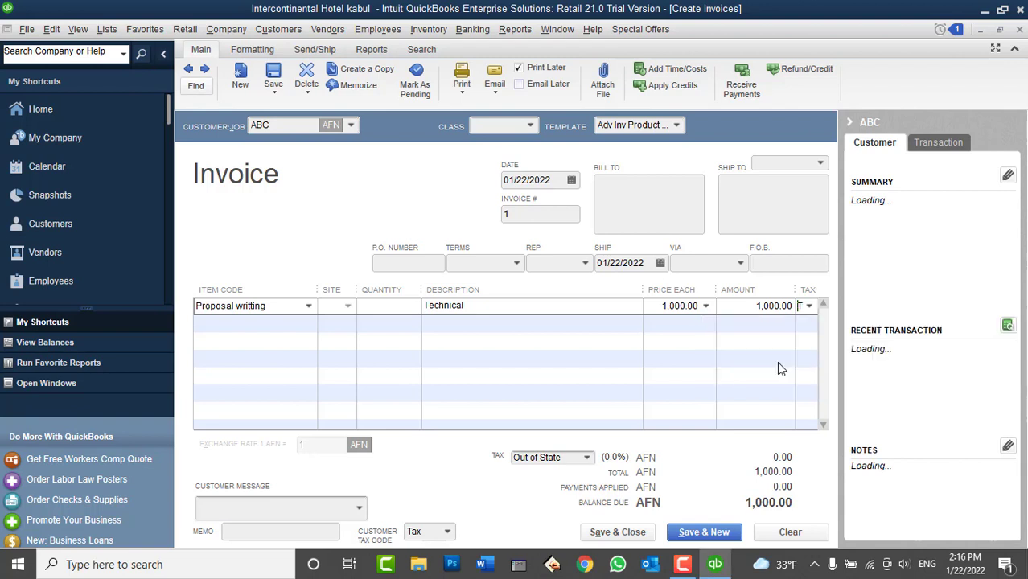
pyautogui.click(588, 459)
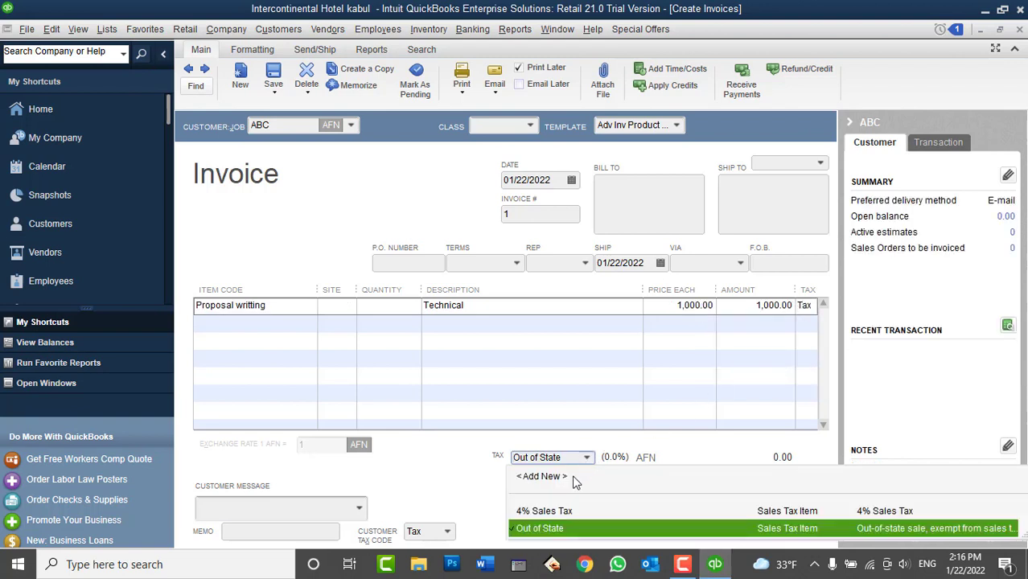
pyautogui.click(563, 513)
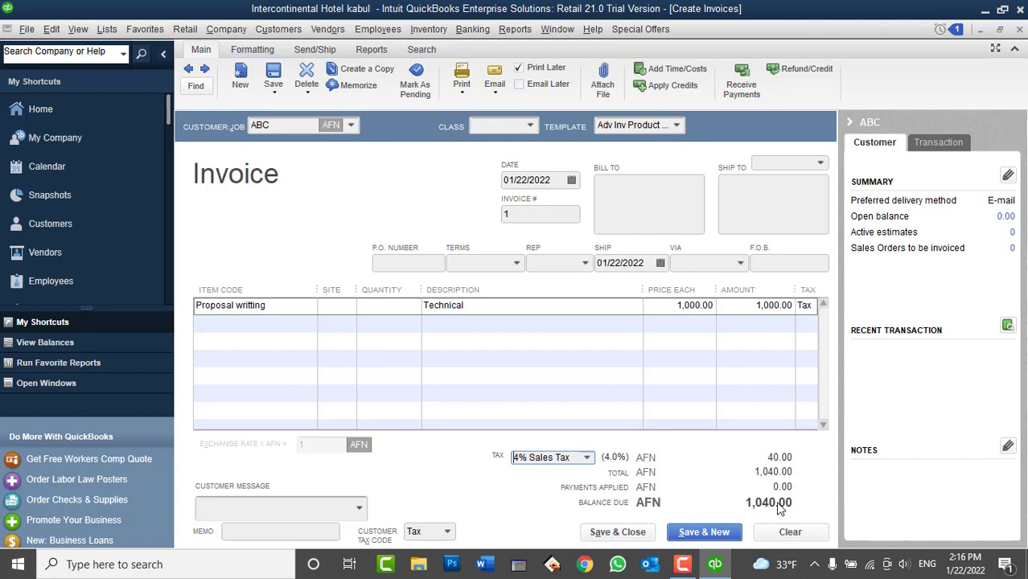
# Check the Sales Tax Payable account in the chart of accounts and return to the invoice
pyautogui.click(108, 29)
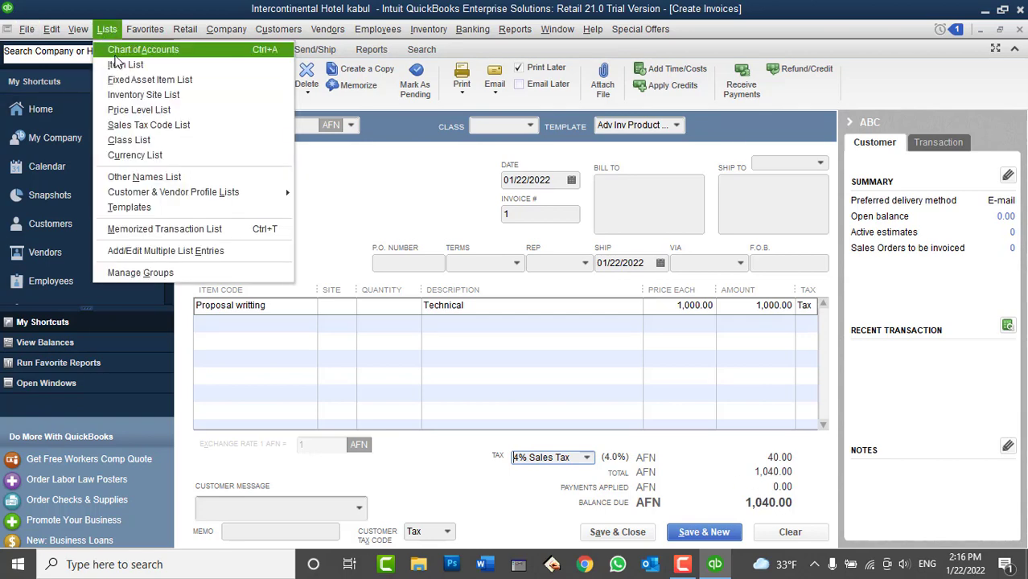
pyautogui.click(144, 50)
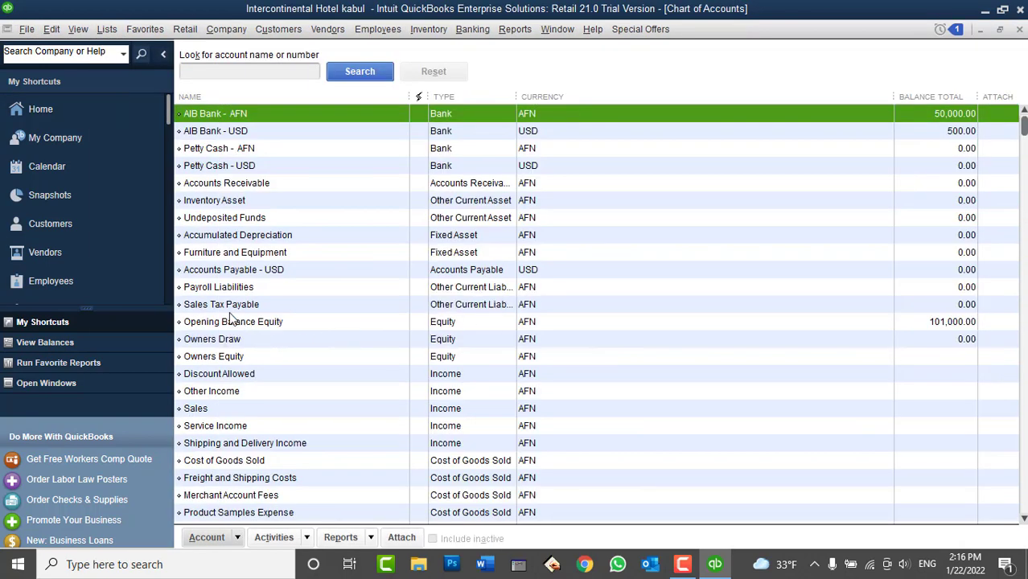
pyautogui.click(214, 308)
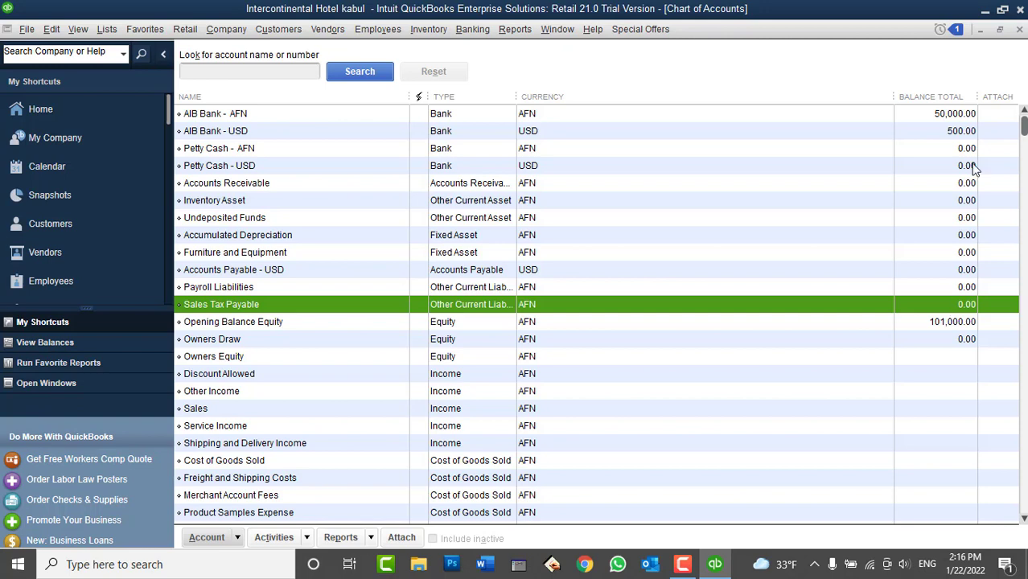
pyautogui.click(1018, 29)
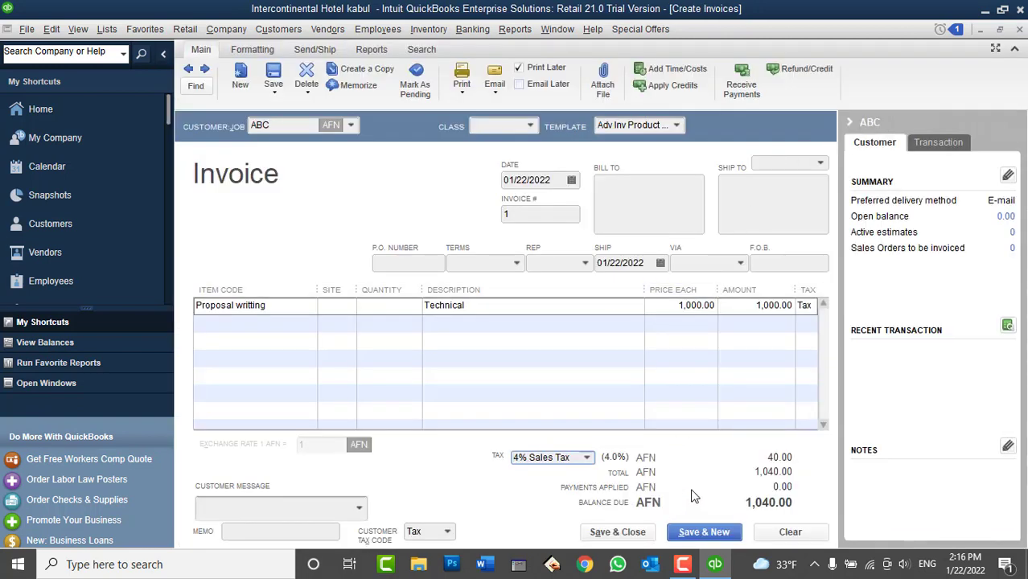
# Save and close the invoice, making the customer's tax item change permanent
pyautogui.click(616, 532)
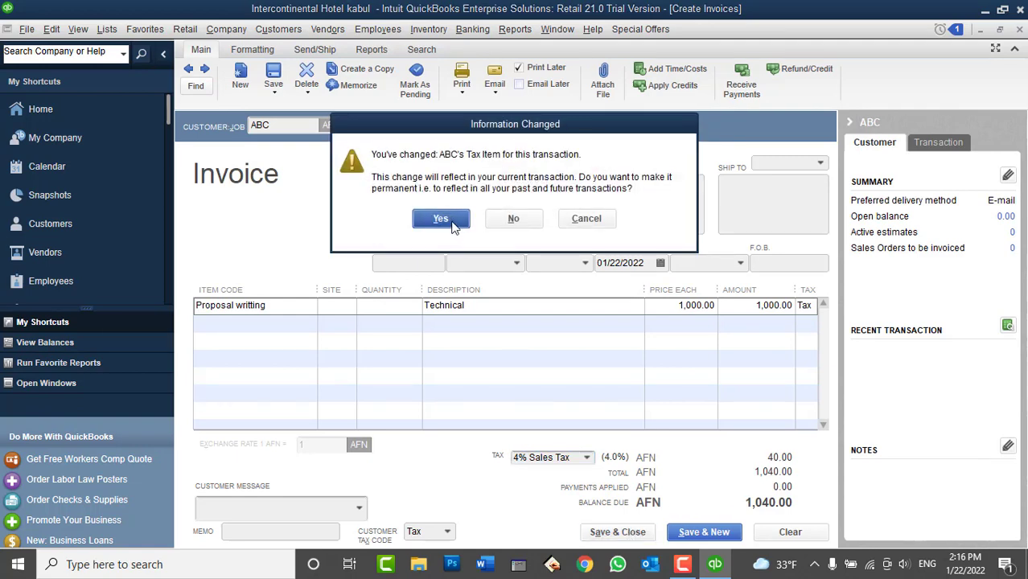
pyautogui.click(444, 218)
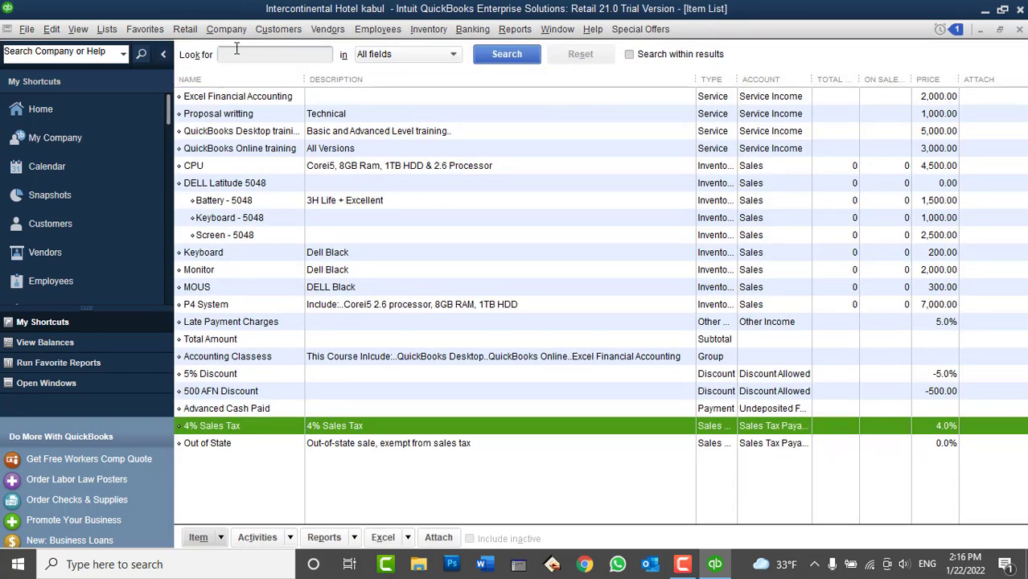
# Check the Sales Tax Payable account in the chart of accounts
pyautogui.click(107, 29)
pyautogui.click(144, 50)
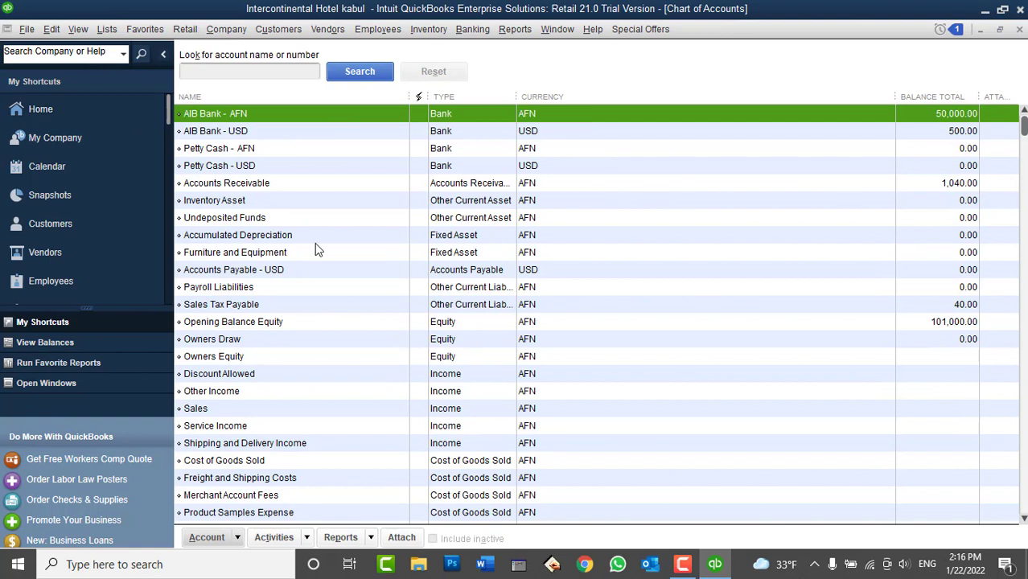
pyautogui.click(265, 306)
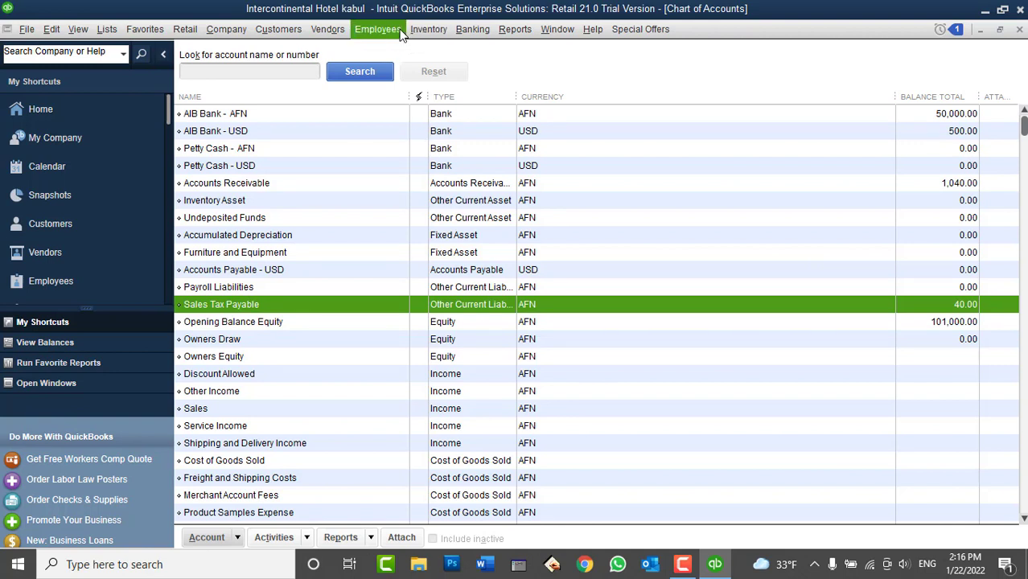
# Preview the sales tax due through 02/28/2022 in Pay Sales Tax with check date 01/01/2022, cancel the payment and return to the item list
pyautogui.click(327, 29)
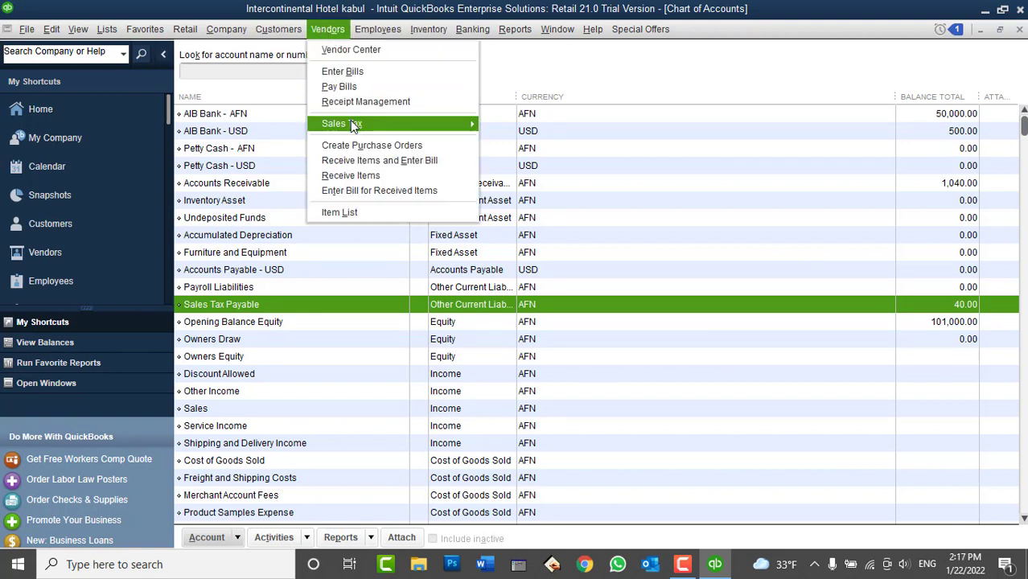
pyautogui.moveTo(354, 123)
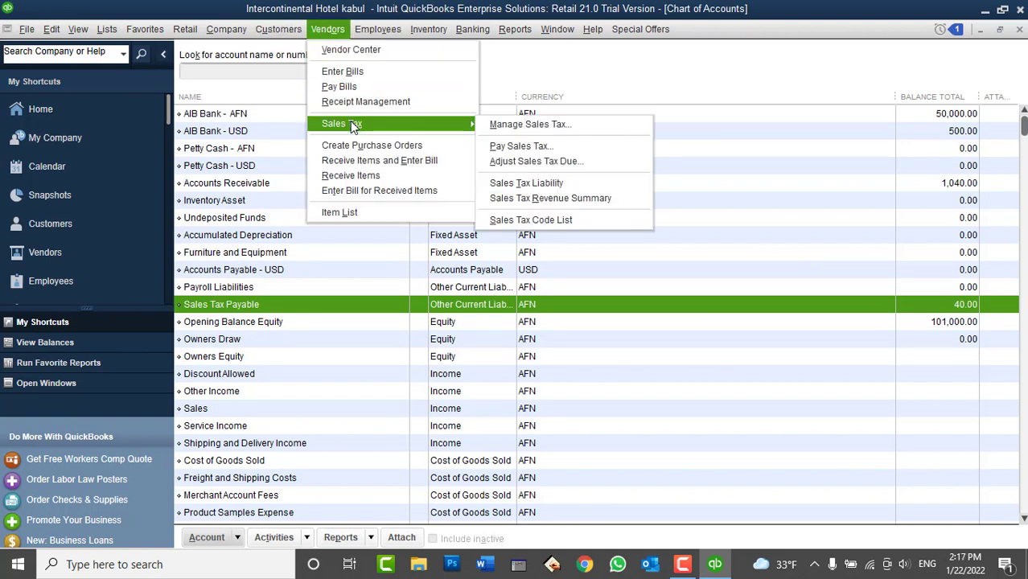
pyautogui.click(543, 146)
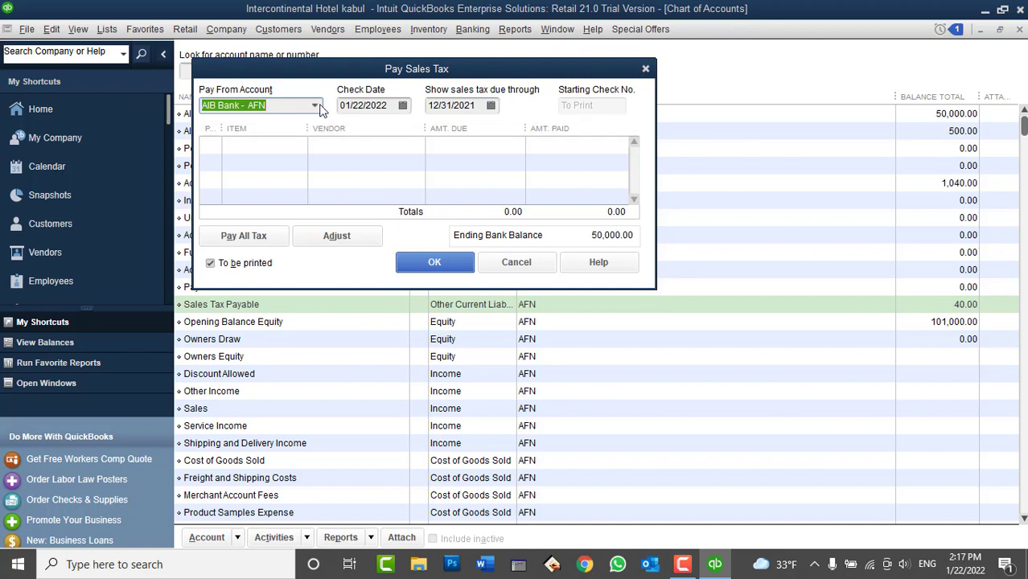
pyautogui.click(402, 106)
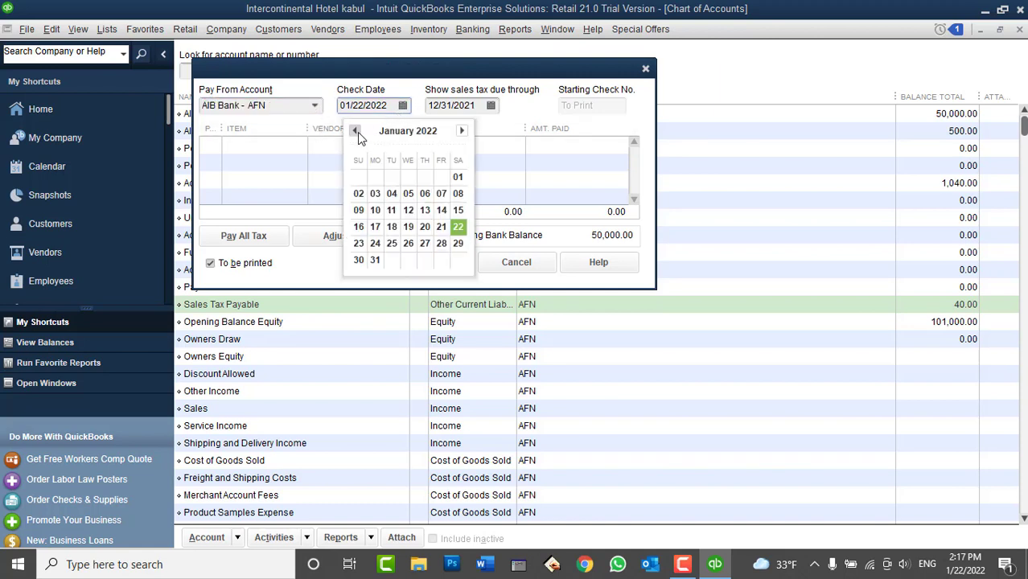
pyautogui.click(458, 176)
pyautogui.click(489, 106)
pyautogui.click(489, 107)
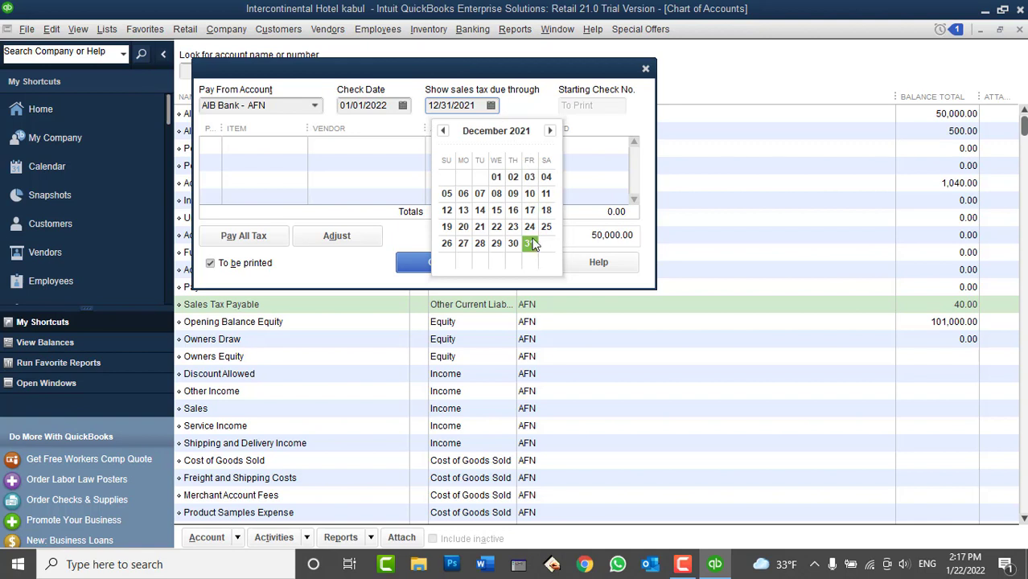
pyautogui.click(549, 131)
pyautogui.click(549, 131)
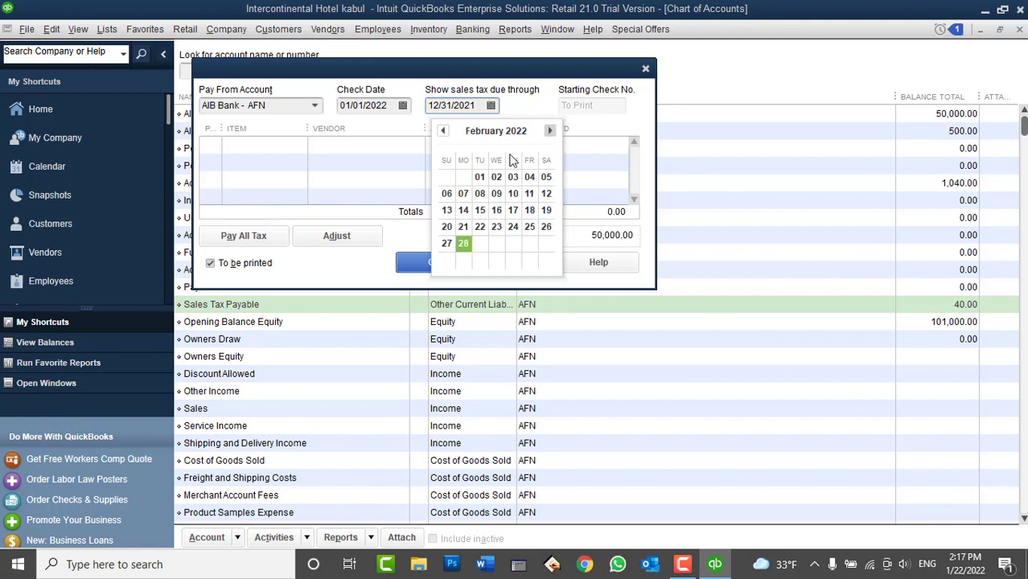
pyautogui.click(463, 243)
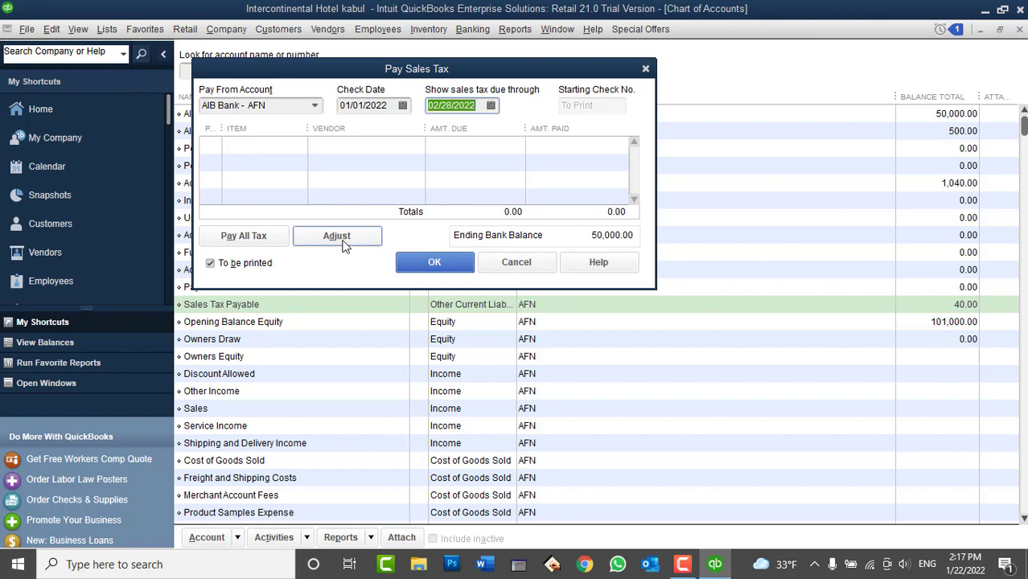
pyautogui.press('Tab')
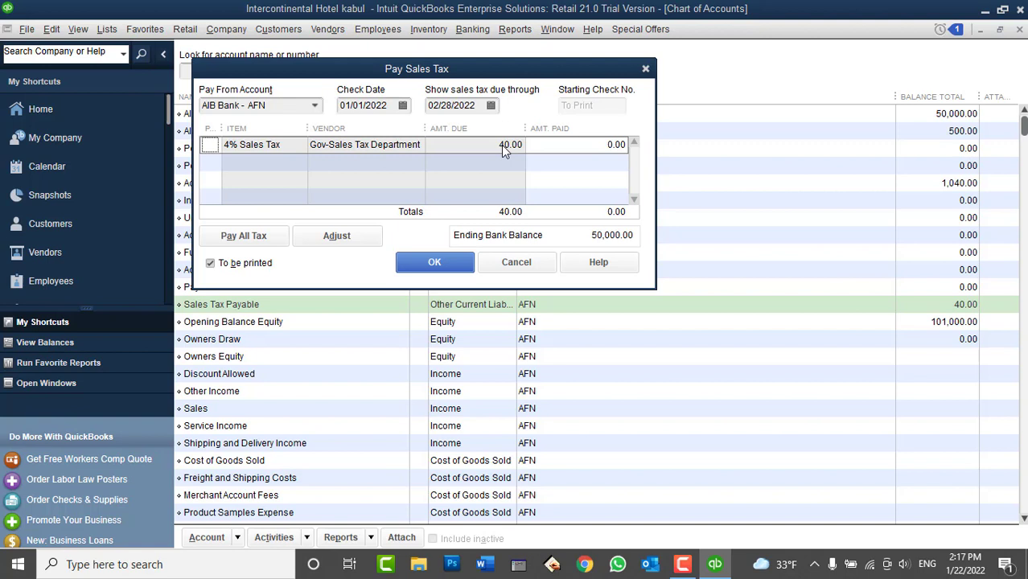
pyautogui.click(515, 262)
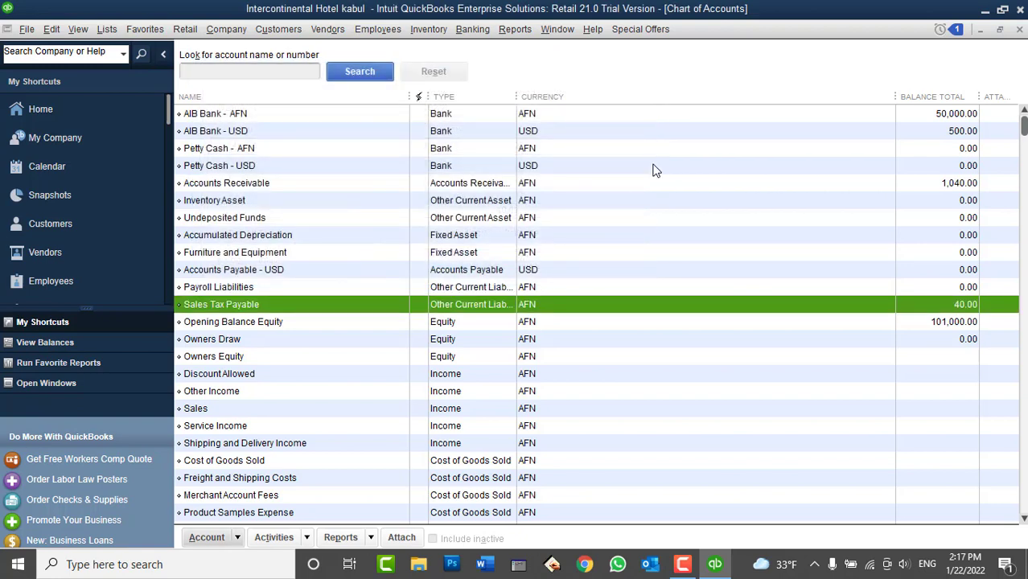
pyautogui.click(1019, 30)
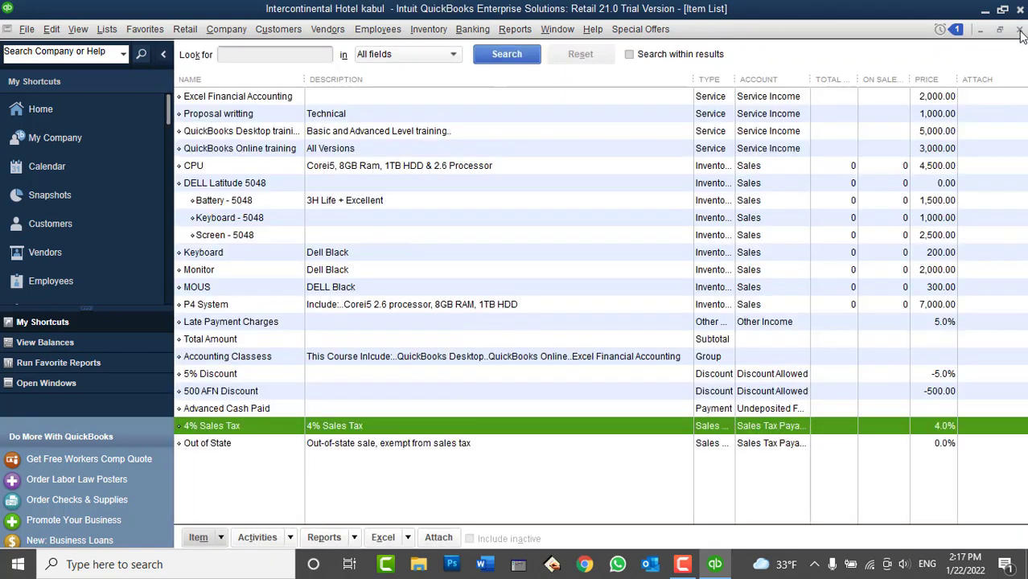
# Start a new item of type Sales Tax Item and name it "2% State Tax"
pyautogui.rightClick(413, 489)
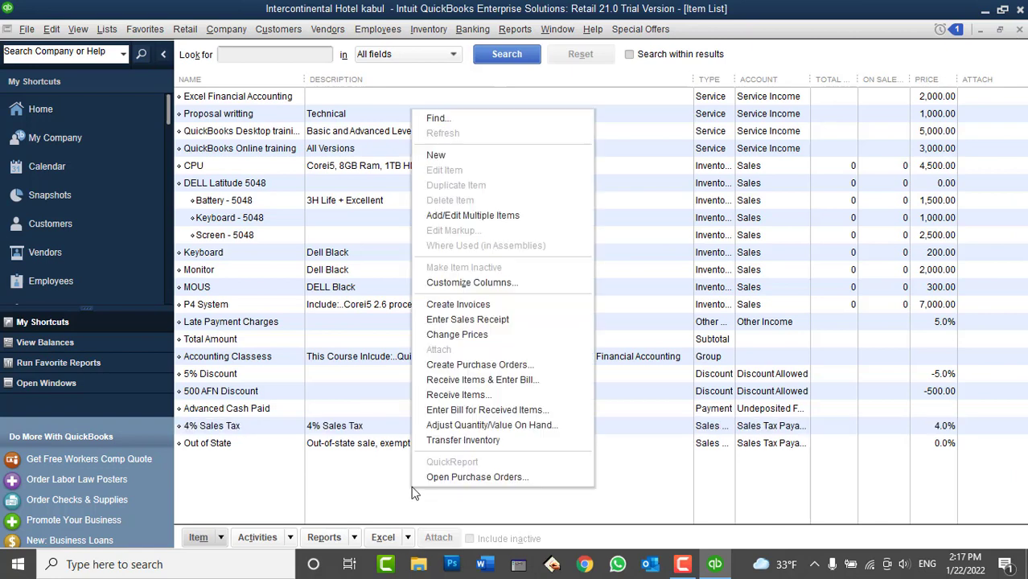
pyautogui.click(488, 156)
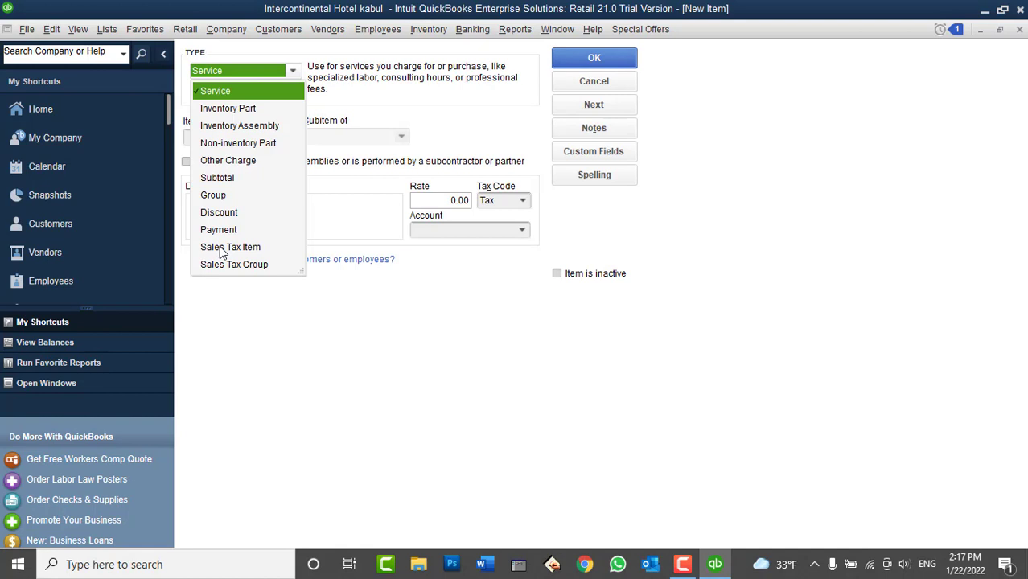
pyautogui.click(222, 248)
pyautogui.click(220, 137)
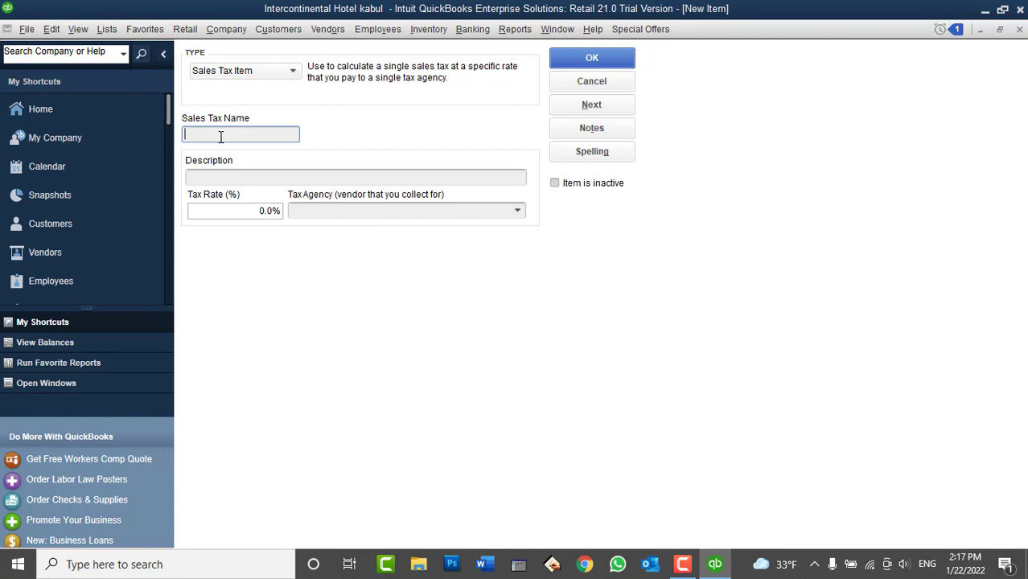
pyautogui.write('State Tax')
pyautogui.press('Home')
pyautogui.write('2%')
# Replace the tax item's description with a copy of its name, "2% State Tax"
pyautogui.moveTo(241, 134); pyautogui.dragTo(185, 133)
pyautogui.hotkey('ctrl', 'c')
pyautogui.click(215, 176)
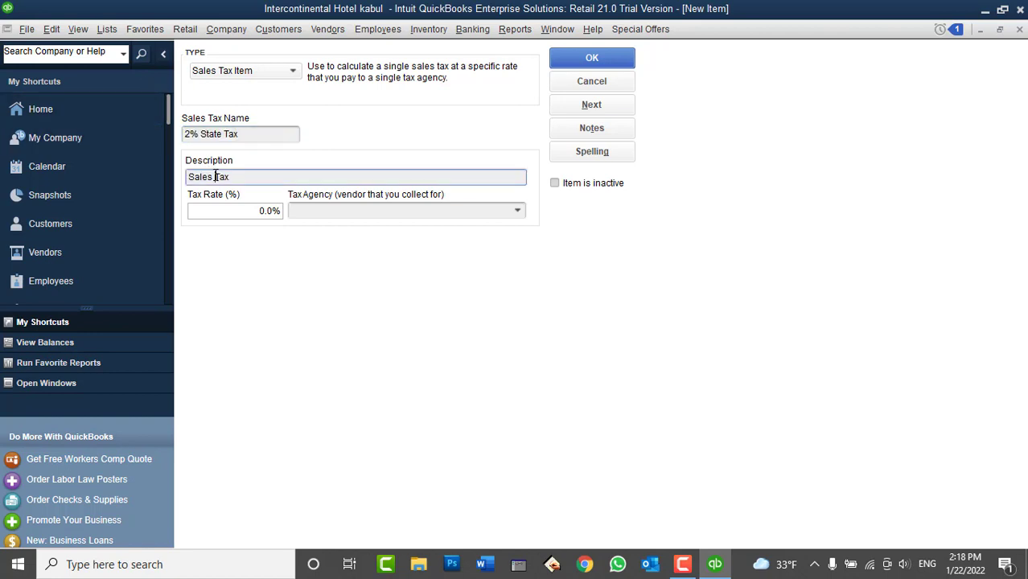
pyautogui.hotkey('ctrl', 'v')
pyautogui.moveTo(295, 179); pyautogui.dragTo(140, 170)
pyautogui.hotkey('ctrl', 'v')
# Set the tax rate to 2% and the tax agency to Gov-Sales Tax Department, and save the item
pyautogui.click(246, 211)
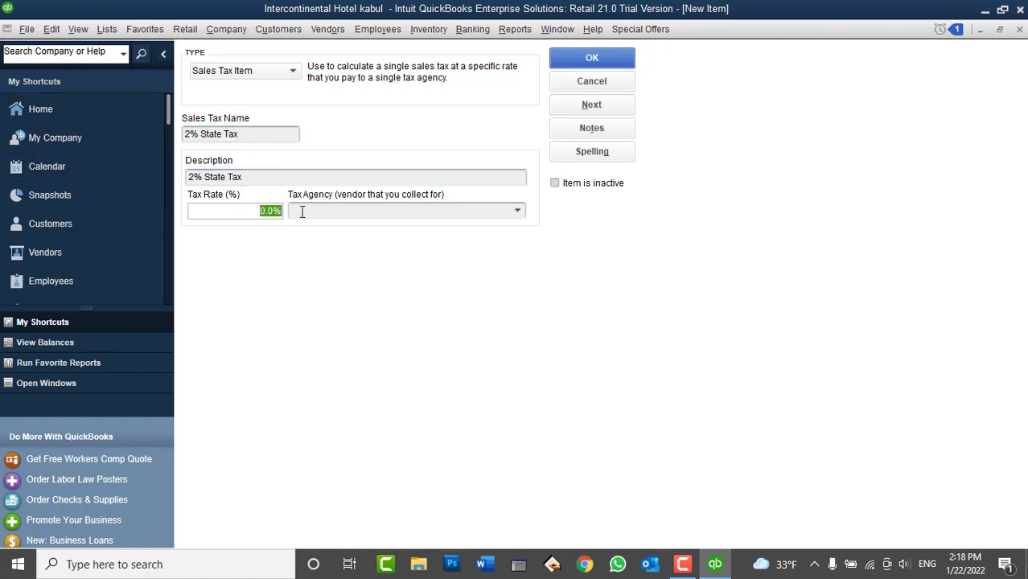
pyautogui.write('2')
pyautogui.press('Tab')
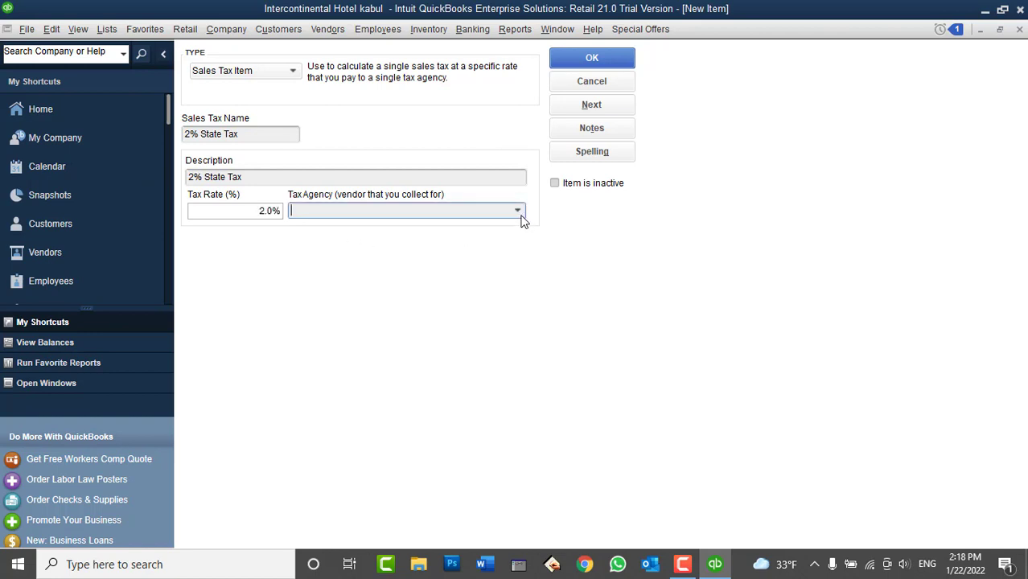
pyautogui.click(518, 213)
pyautogui.click(374, 267)
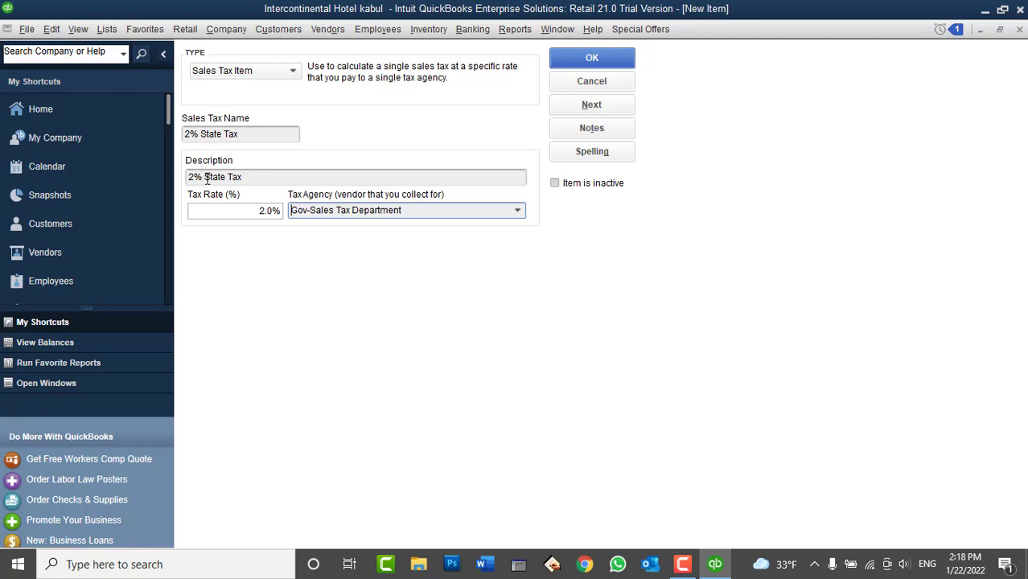
pyautogui.click(591, 57)
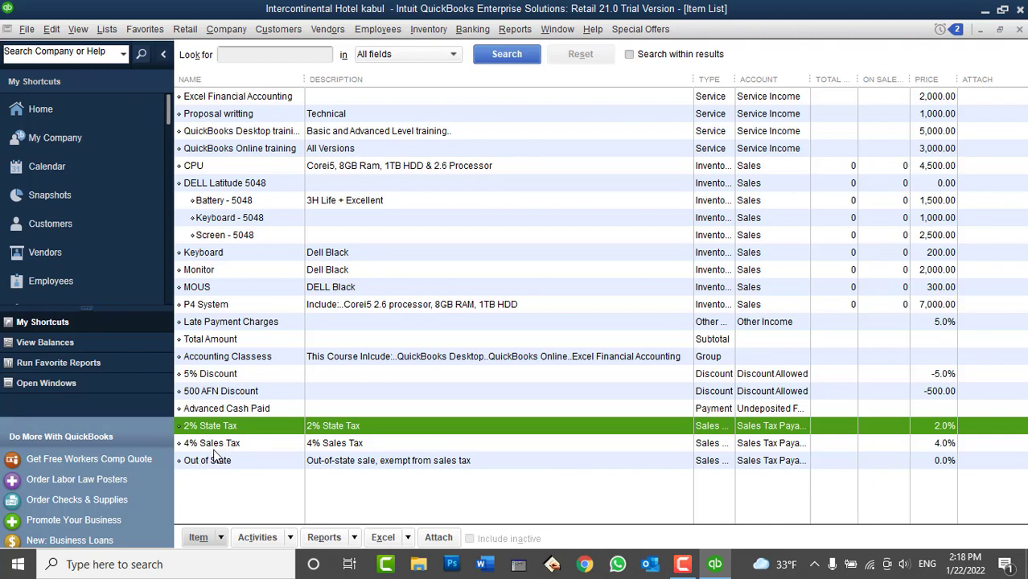
pyautogui.click(251, 497)
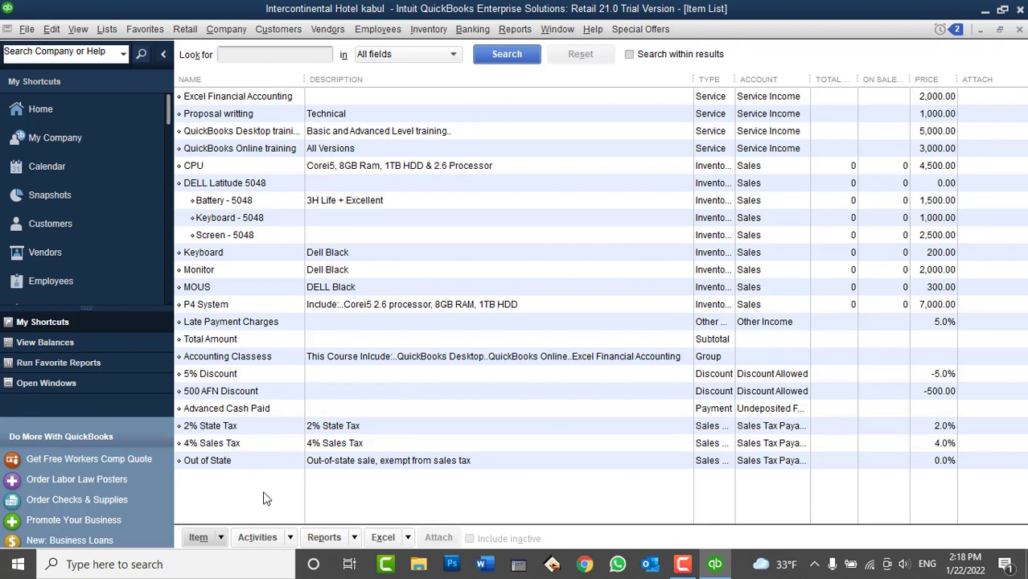
pyautogui.click(220, 430)
pyautogui.click(237, 444)
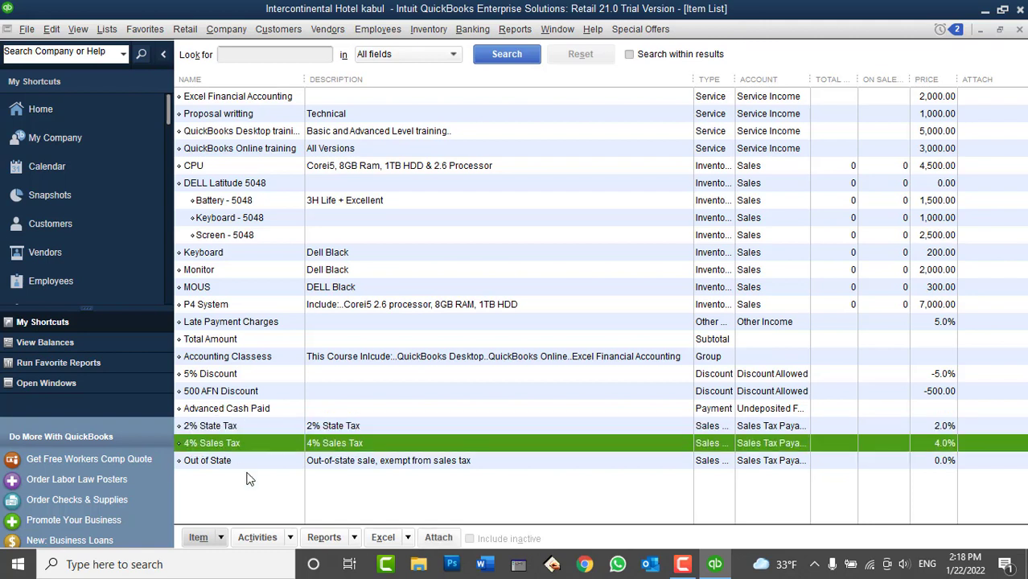
pyautogui.click(255, 500)
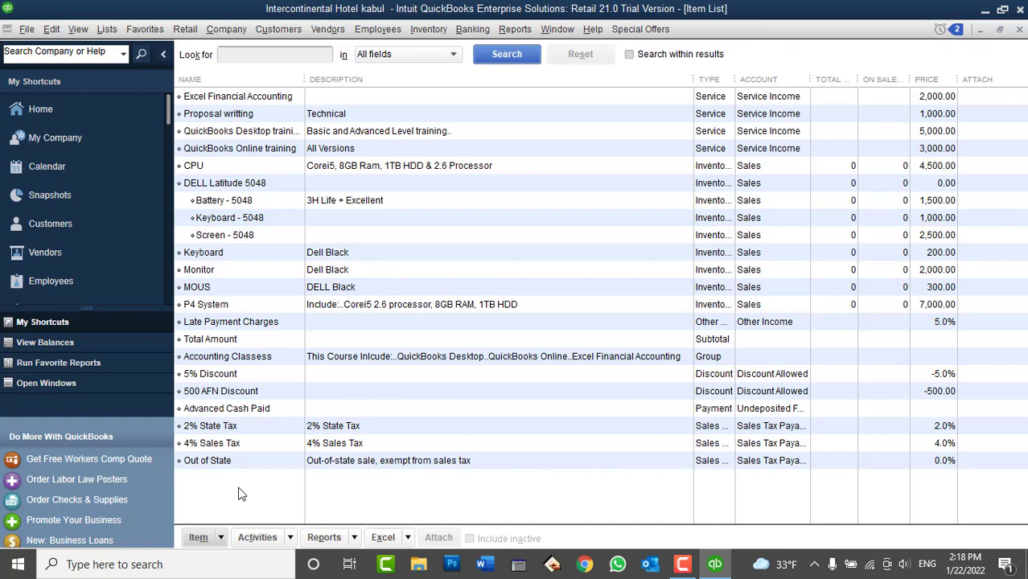
pyautogui.click(215, 427)
pyautogui.click(212, 444)
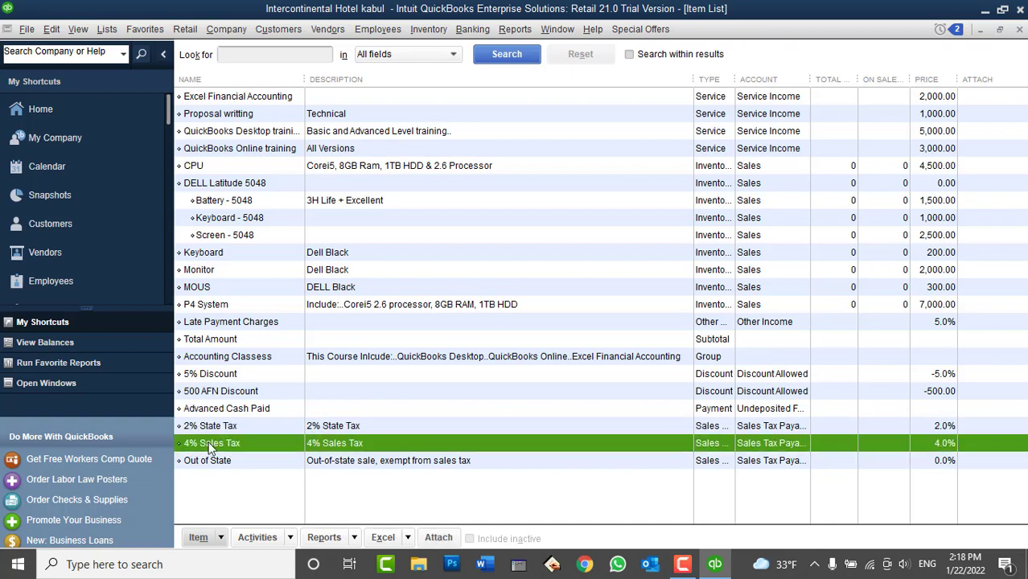
pyautogui.click(214, 432)
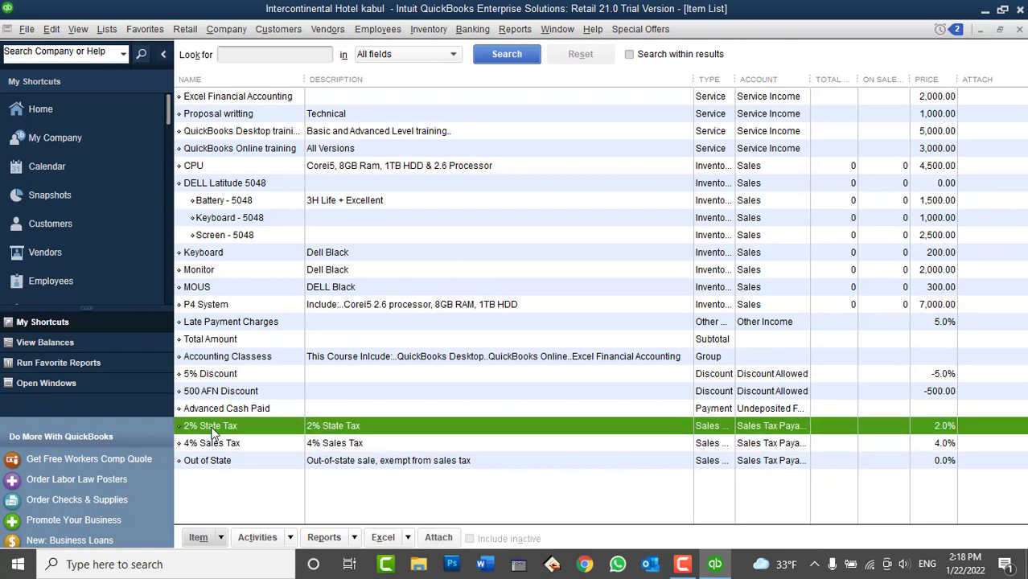
# Start a new Sales Tax Group item named "6% Total Tax" with the description "Sales Tax"
pyautogui.rightClick(258, 497)
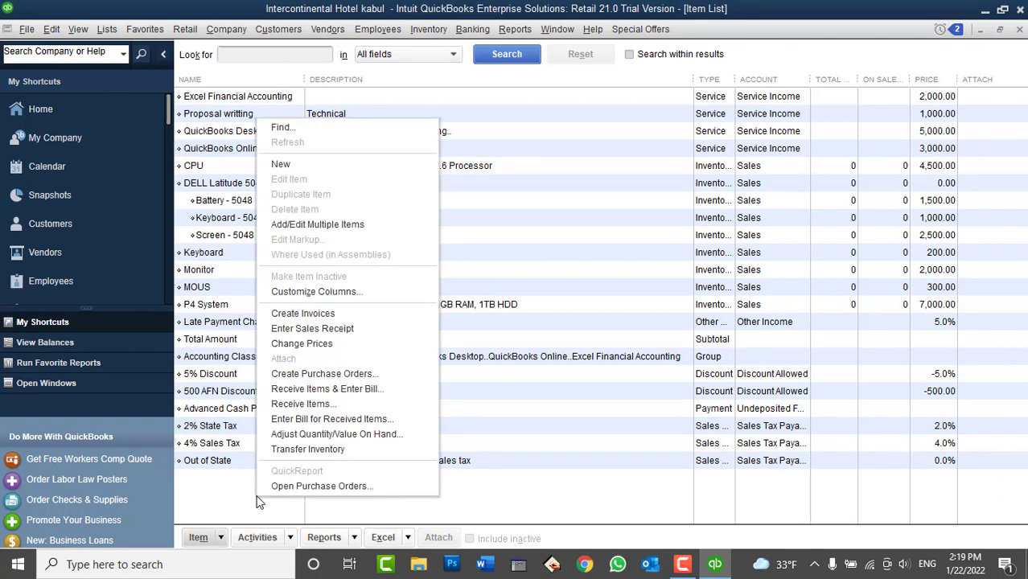
pyautogui.click(317, 165)
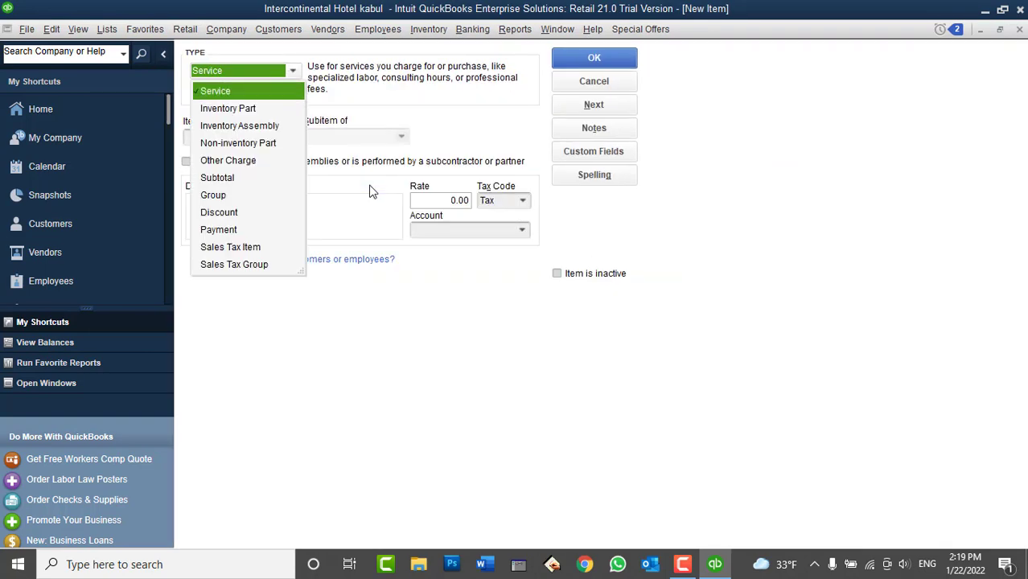
pyautogui.click(243, 269)
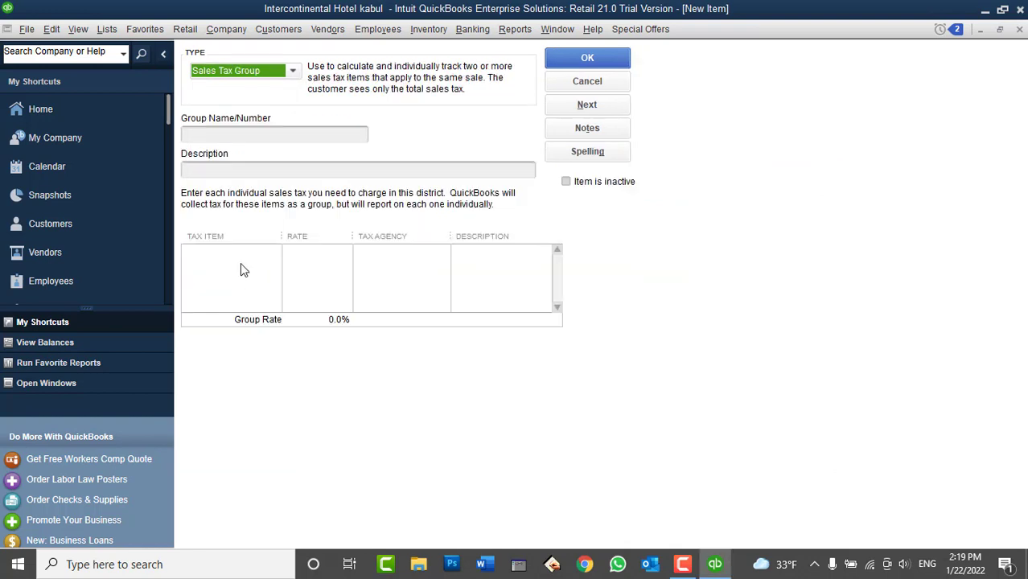
pyautogui.click(235, 135)
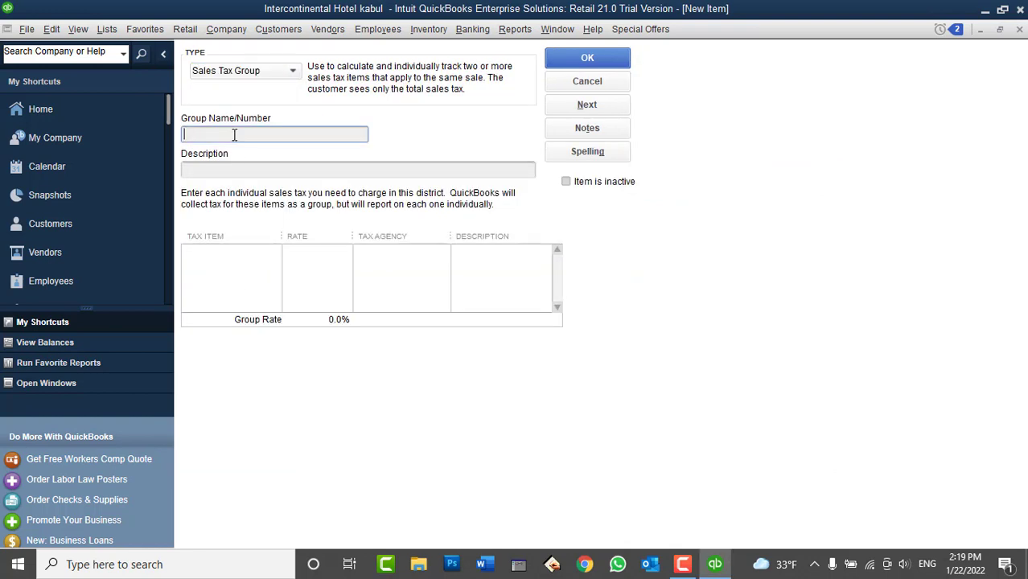
pyautogui.write('Total Tax')
pyautogui.write('6%')
pyautogui.click(253, 172)
pyautogui.write('Sales Tax')
# Add the 2% State Tax and 4% Sales Tax items to the tax group and save it
pyautogui.click(232, 251)
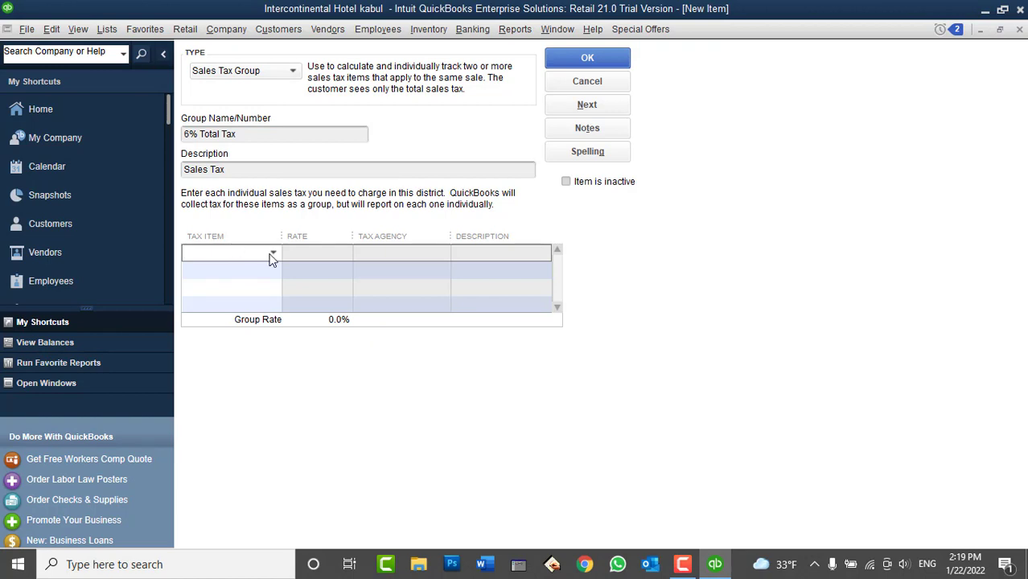
pyautogui.click(272, 254)
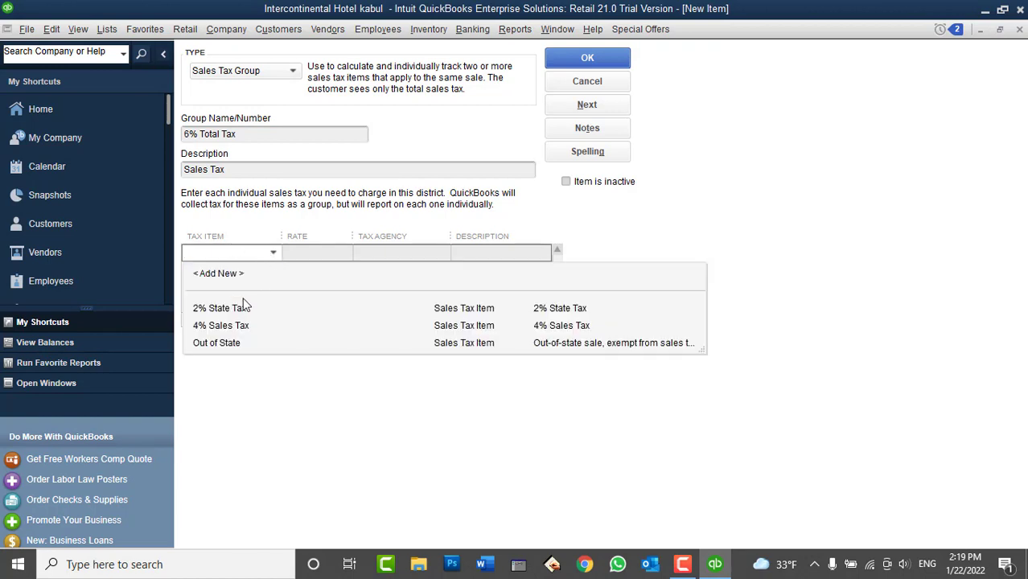
pyautogui.click(238, 306)
pyautogui.click(272, 273)
pyautogui.click(272, 273)
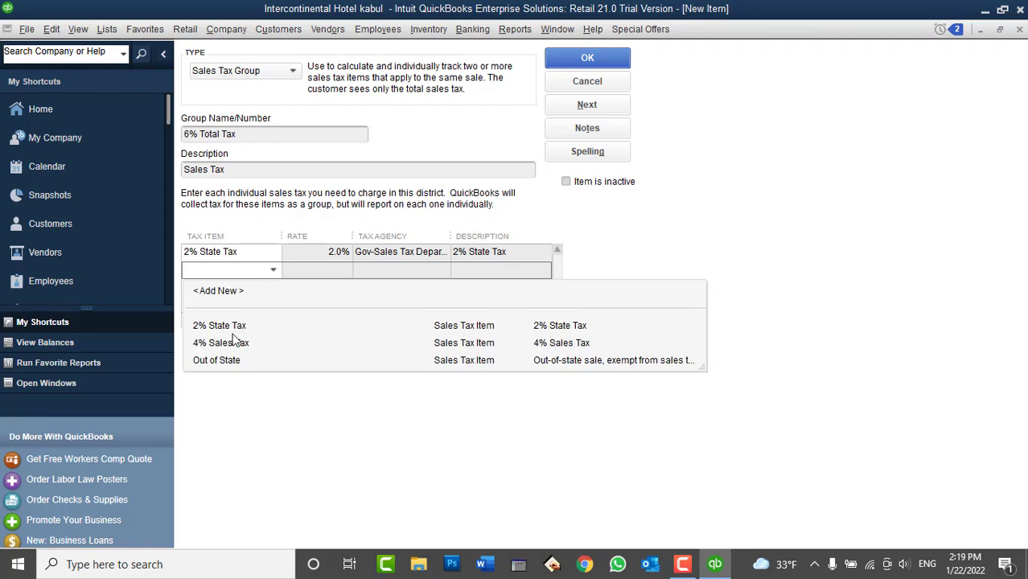
pyautogui.click(232, 342)
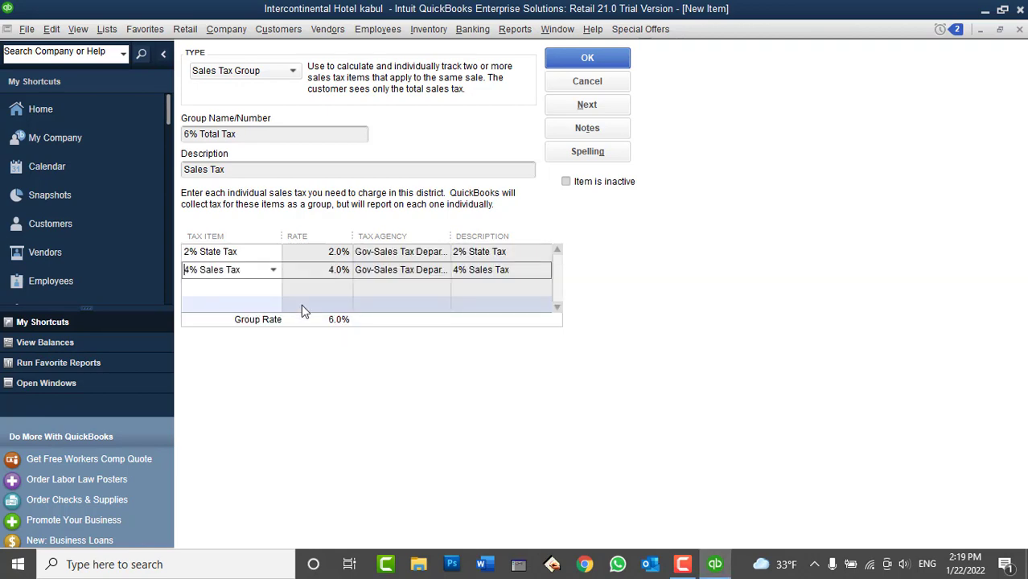
pyautogui.click(574, 57)
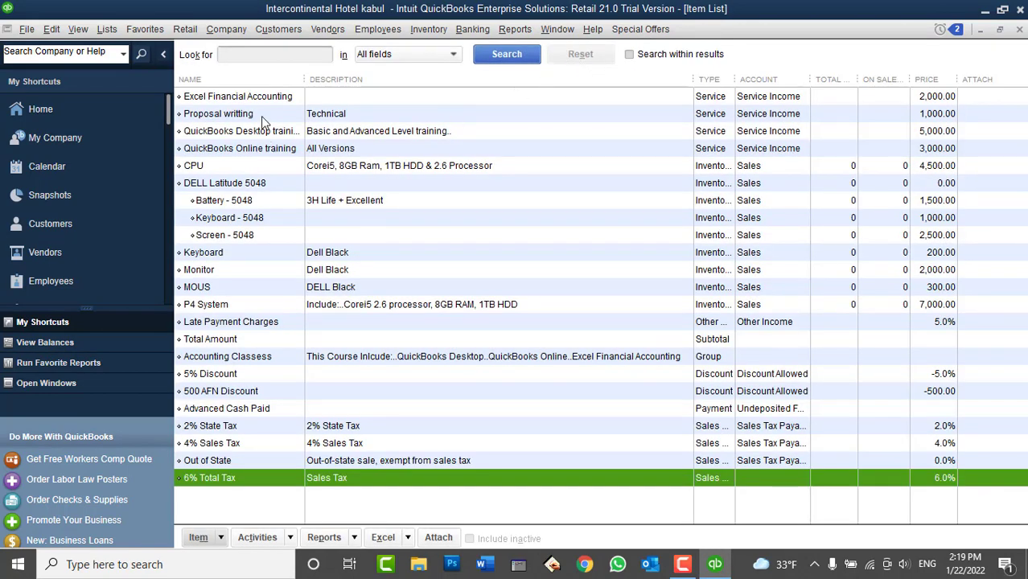
# Start a new invoice for customer ABC and add the QuickBooks Desktop training item to its first line
pyautogui.click(278, 29)
pyautogui.click(309, 124)
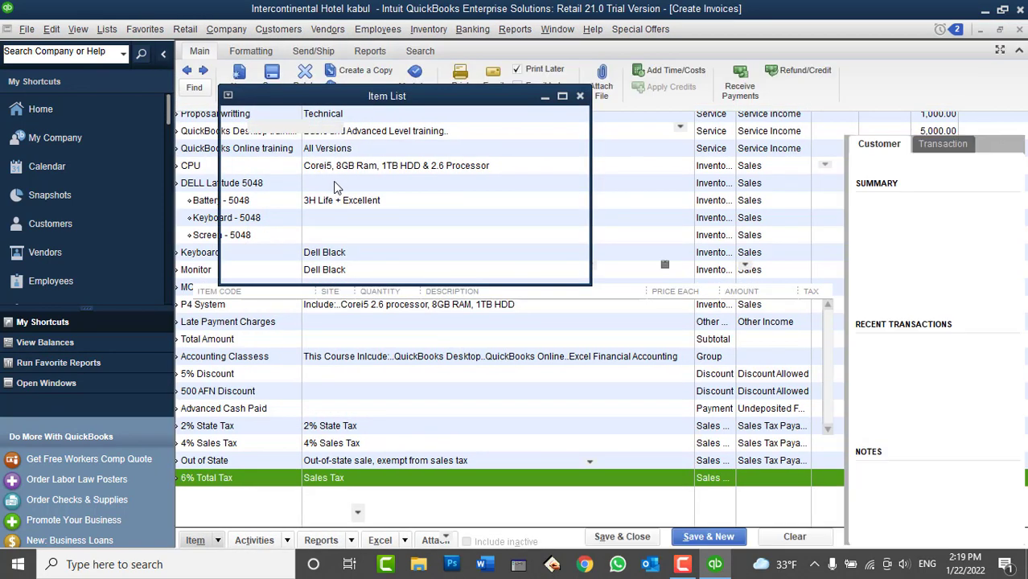
pyautogui.click(351, 126)
pyautogui.click(311, 177)
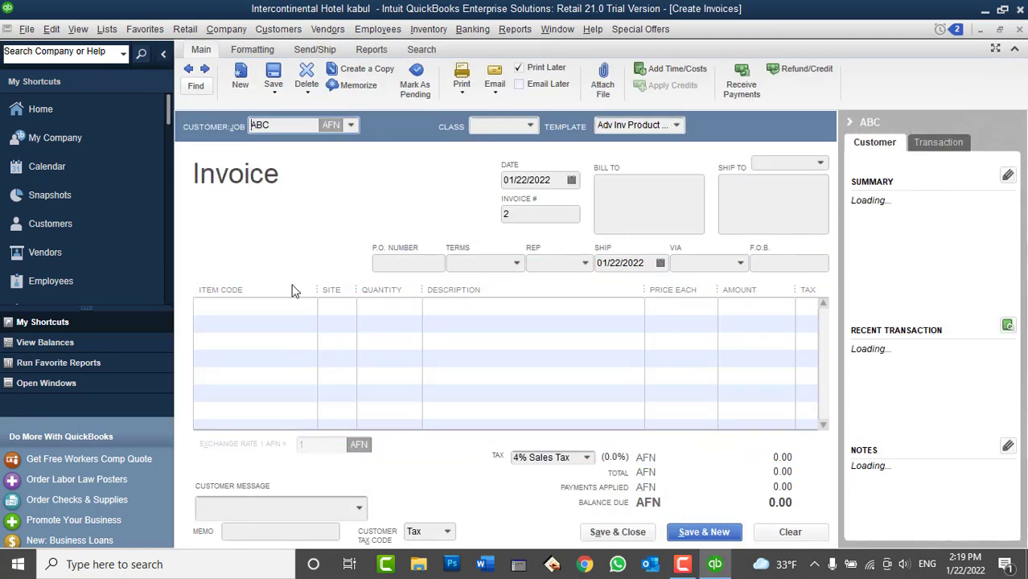
pyautogui.click(291, 306)
pyautogui.click(309, 306)
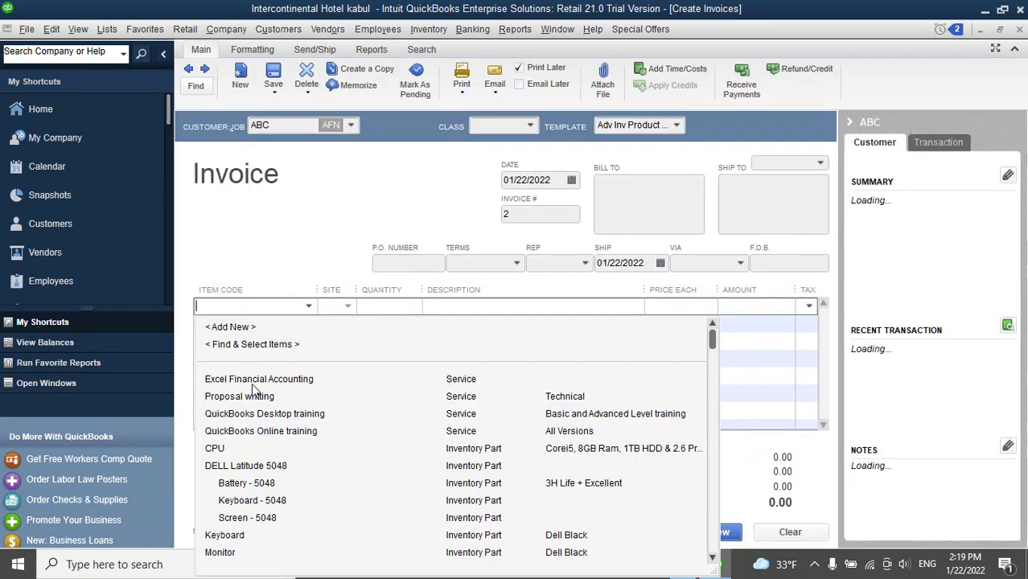
pyautogui.click(252, 415)
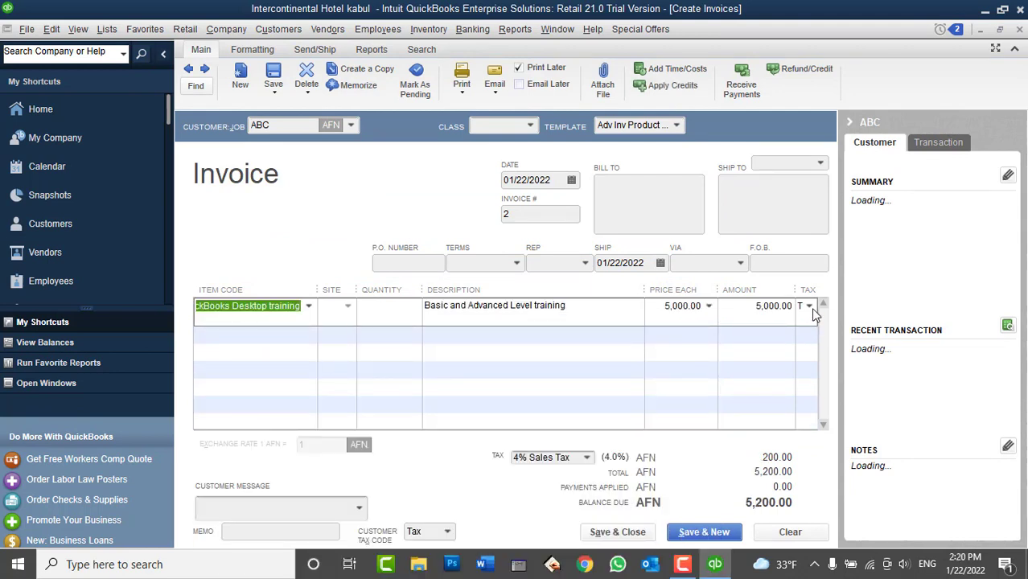
# Try the 2% State Tax and the 6% Total Tax group on the invoice, and discard the invoice unsaved
pyautogui.click(587, 461)
pyautogui.click(587, 457)
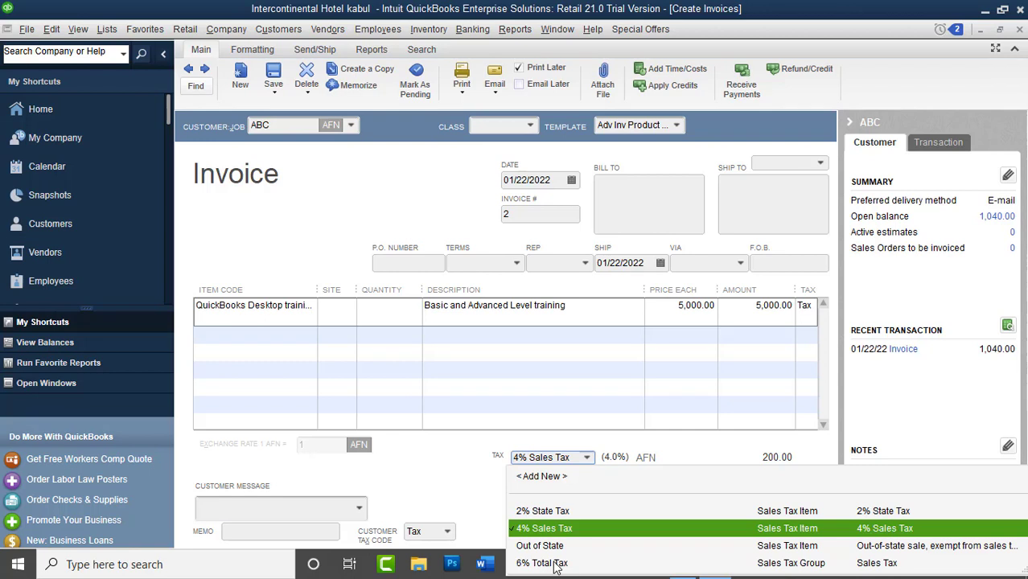
pyautogui.click(565, 512)
pyautogui.click(588, 458)
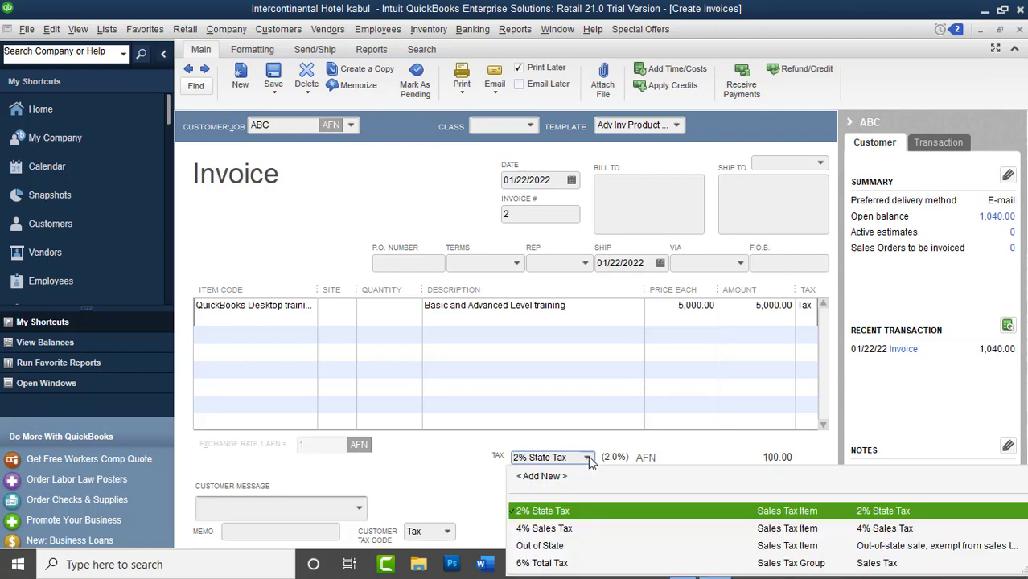
pyautogui.click(547, 563)
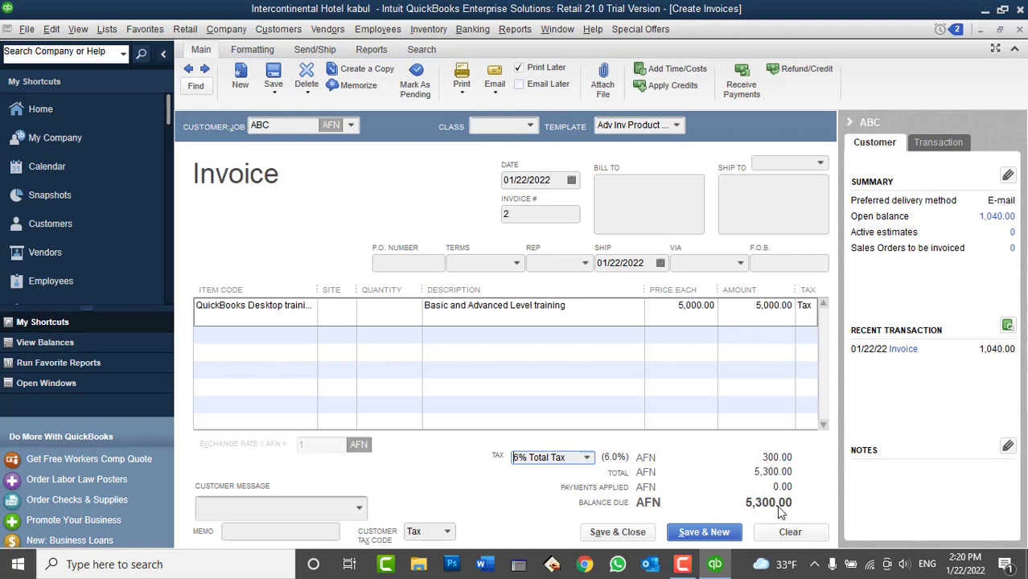
pyautogui.click(788, 531)
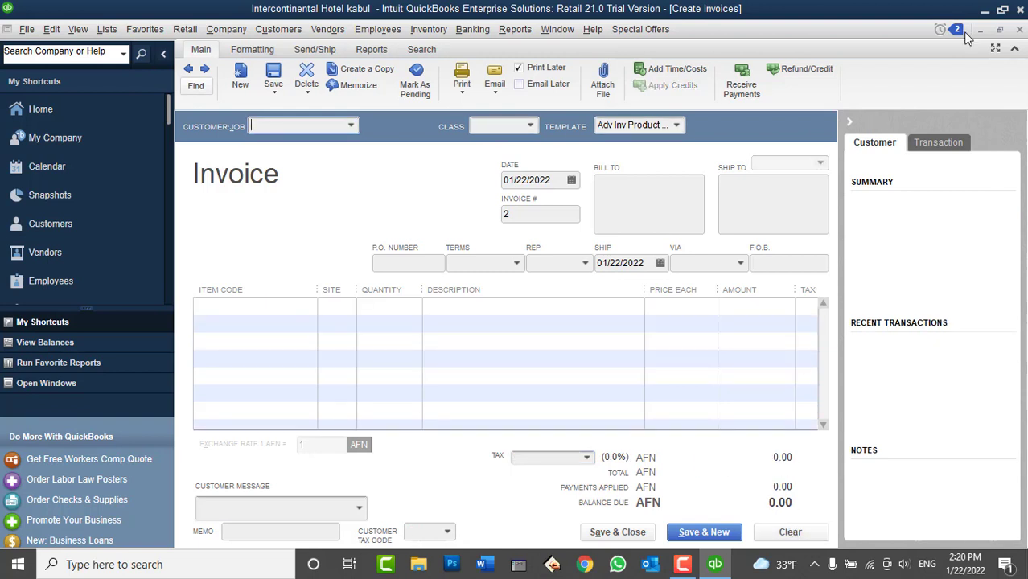
pyautogui.click(1019, 29)
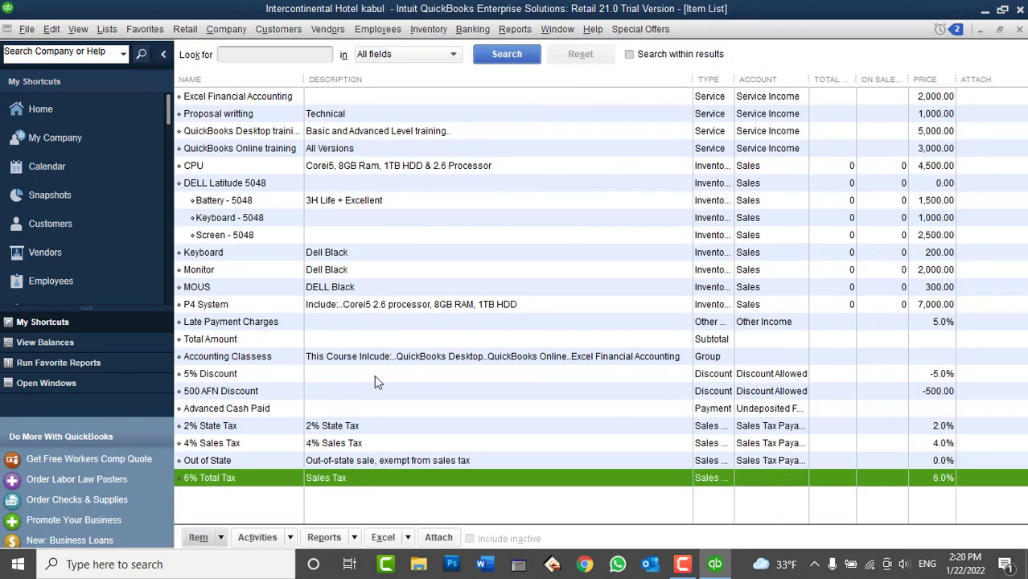
# Review the item types offered for a new item and cancel the new item form
pyautogui.click(107, 29)
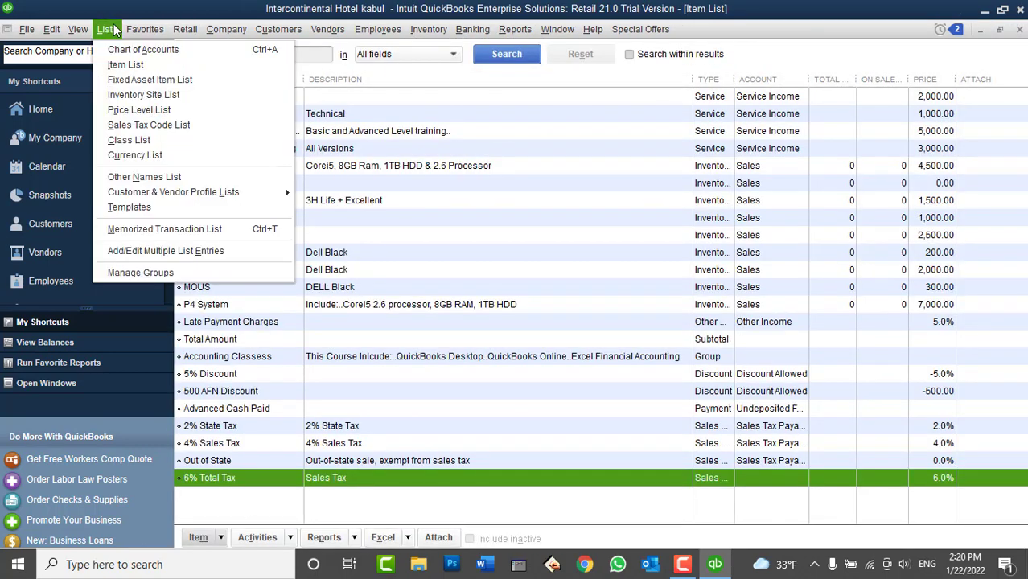
pyautogui.rightClick(447, 131)
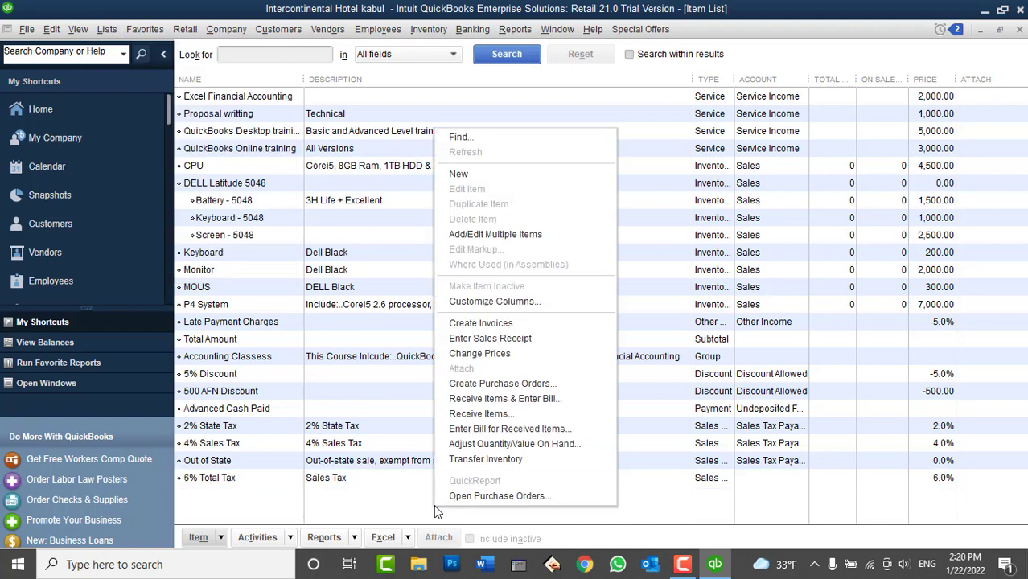
pyautogui.click(467, 174)
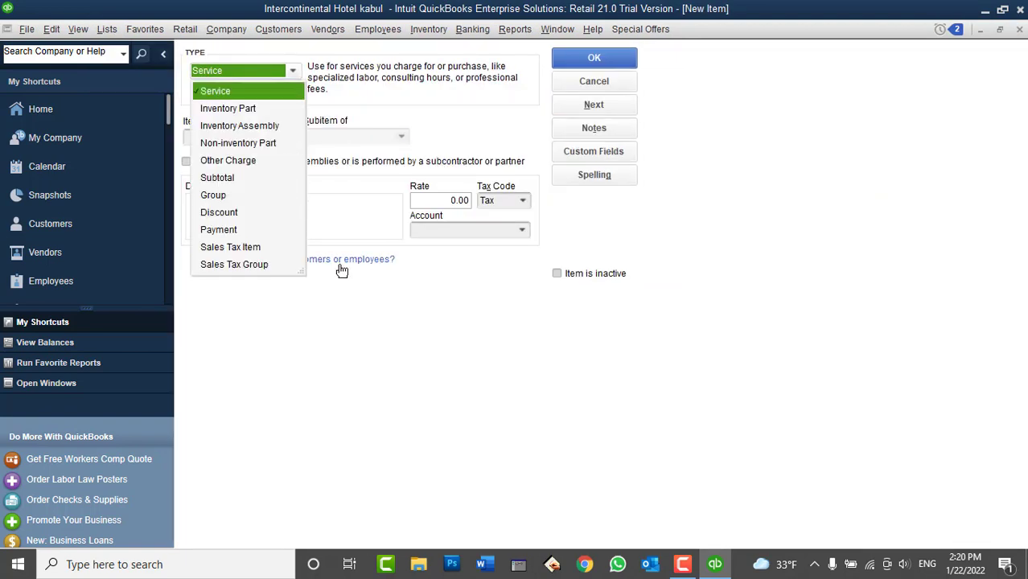
pyautogui.click(394, 346)
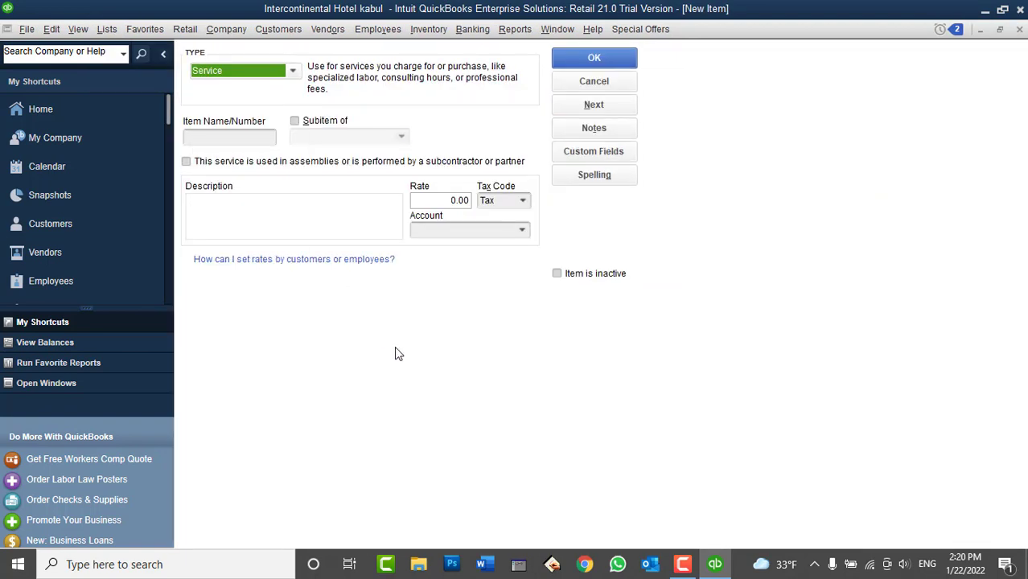
pyautogui.click(586, 81)
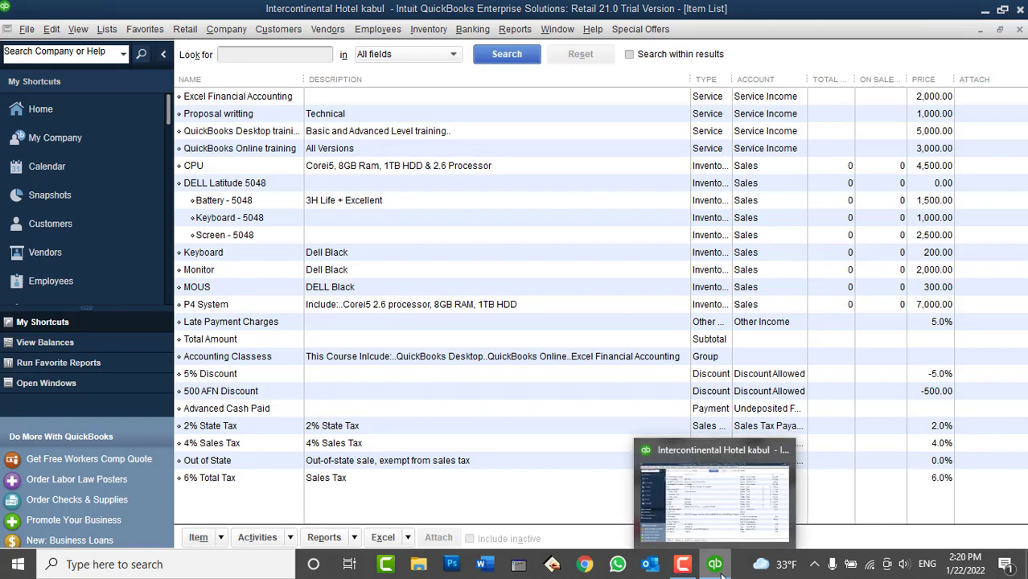
pyautogui.click(718, 571)
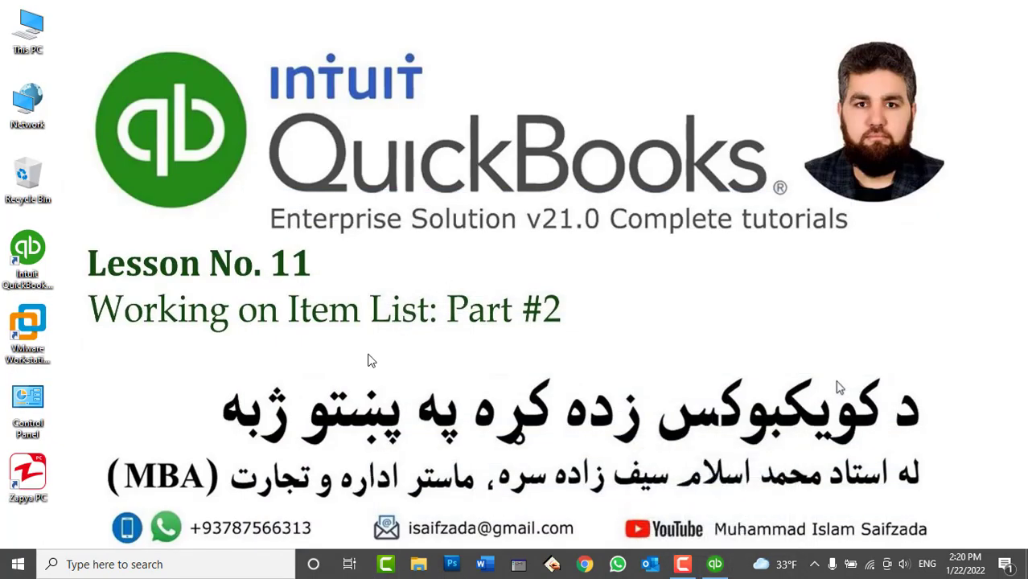
pyautogui.moveTo(191, 515); pyautogui.dragTo(320, 547)
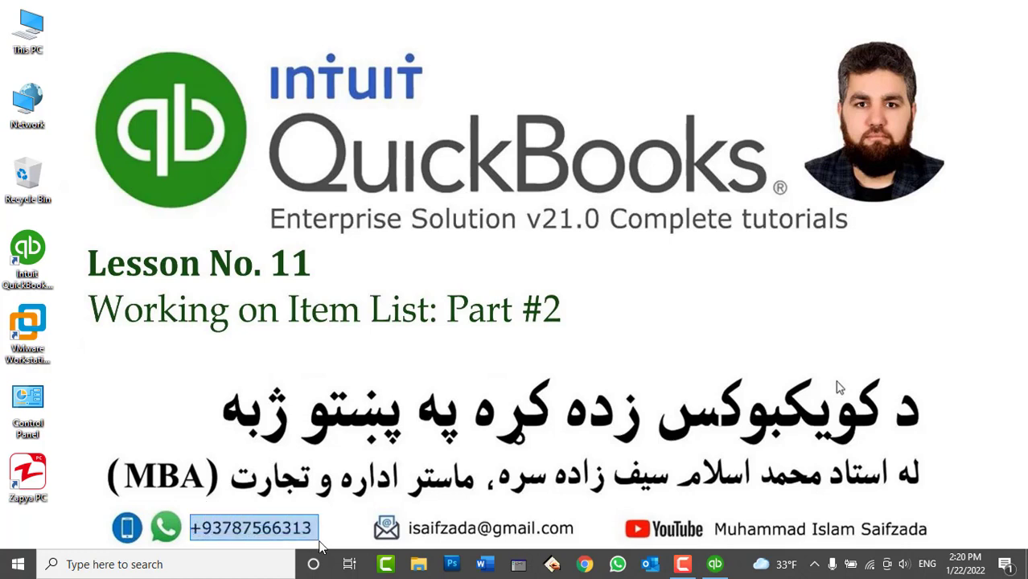
pyautogui.click(320, 547)
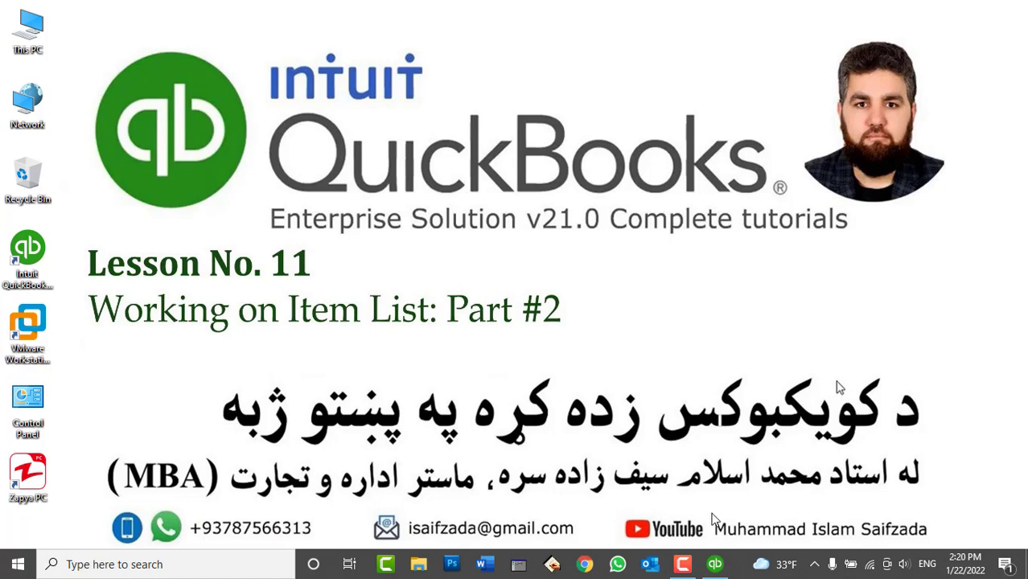
pyautogui.moveTo(711, 515)
pyautogui.mouseDown()
pyautogui.moveTo(804, 562)
pyautogui.moveTo(883, 555)
pyautogui.moveTo(924, 538)
pyautogui.moveTo(935, 550)
pyautogui.moveTo(796, 515)
pyautogui.moveTo(707, 510)
pyautogui.mouseUp()
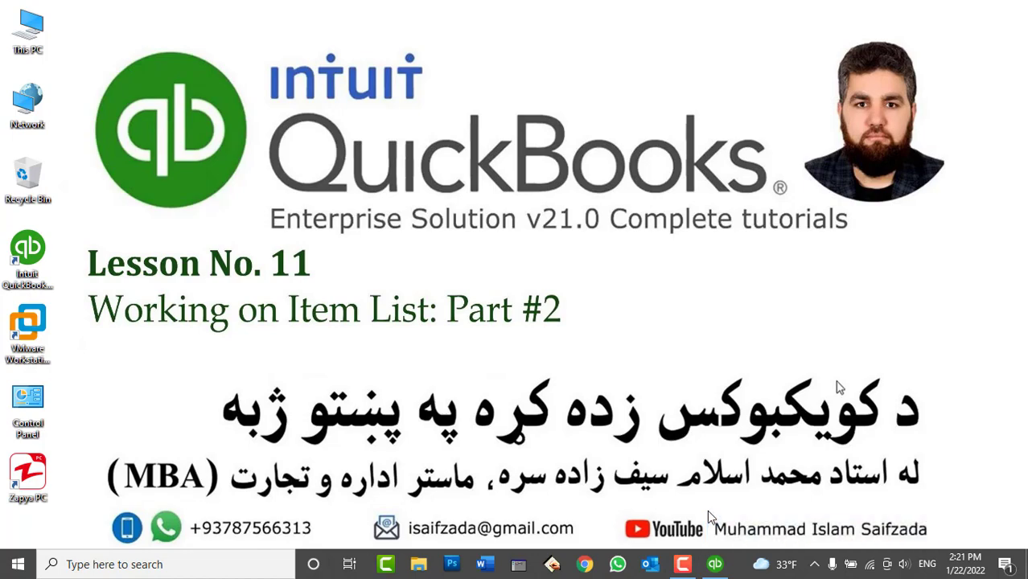